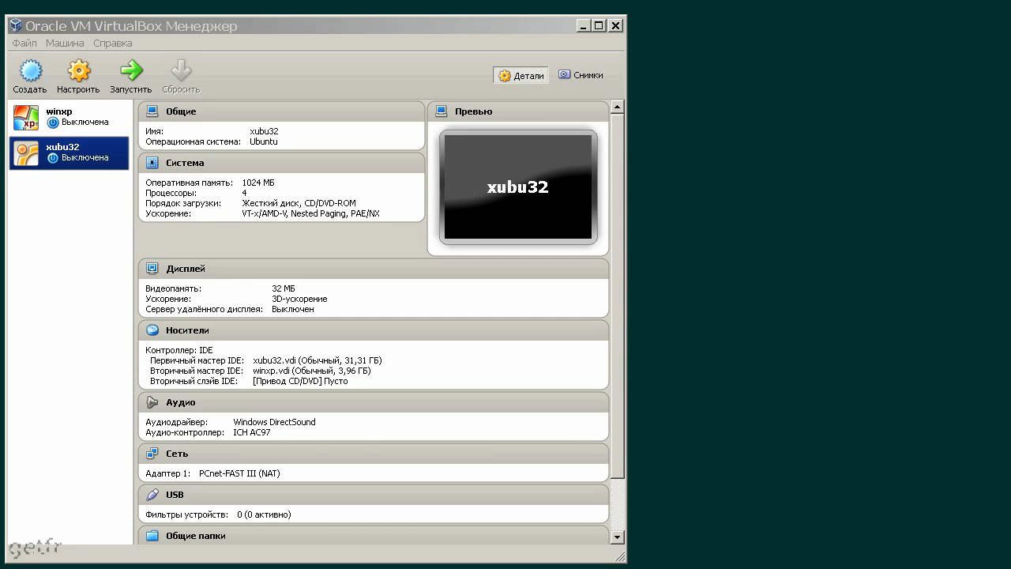
# Start the xubu32 virtual machine from the VirtualBox Manager toolbar.
pyautogui.click(243, 36)
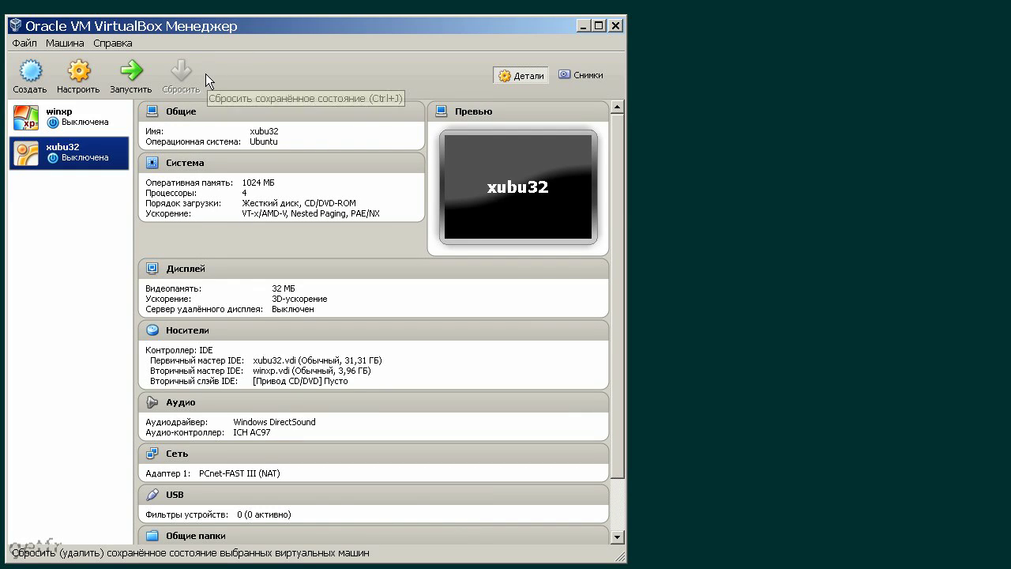
pyautogui.click(139, 79)
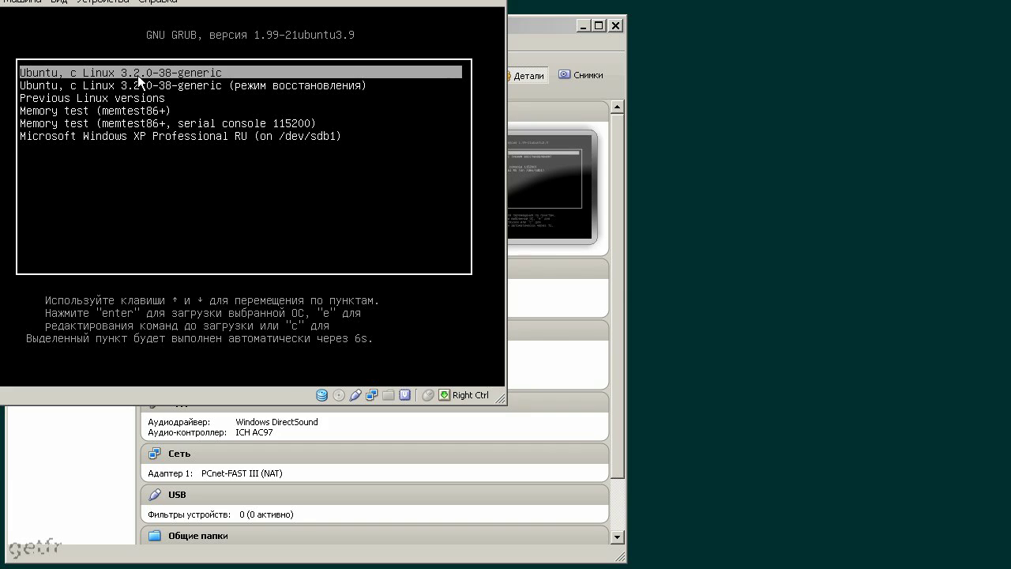
# Boot the default Ubuntu GRUB entry and log in with the account password.
pyautogui.press('Return')
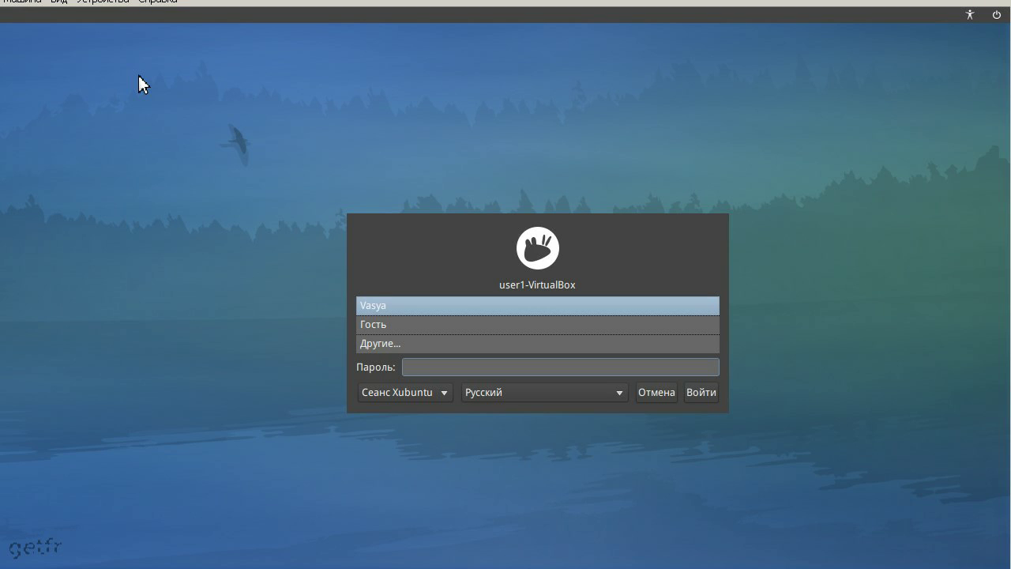
pyautogui.write('******')
pyautogui.press('Return')
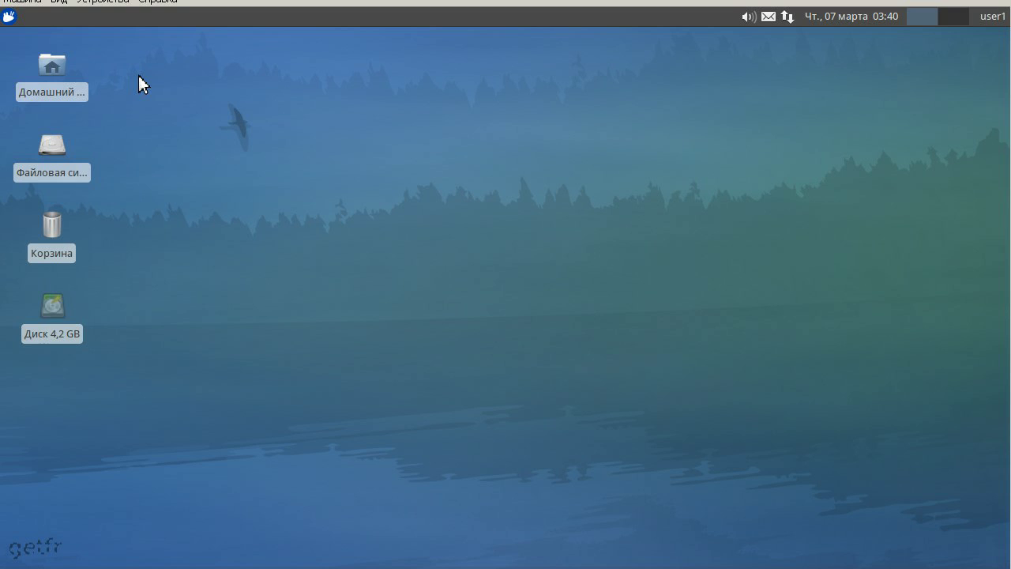
pyautogui.click(748, 17)
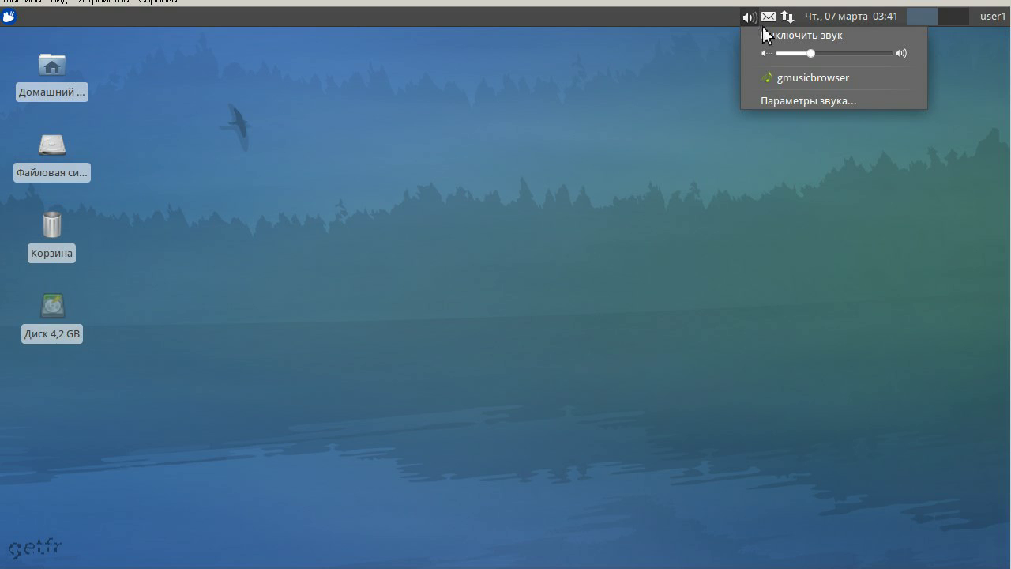
pyautogui.click(770, 35)
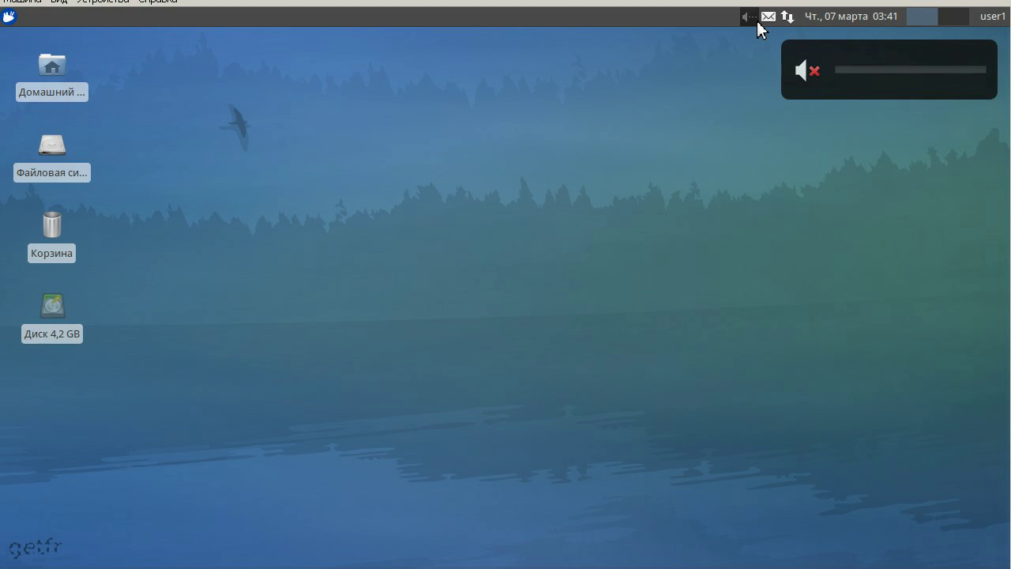
pyautogui.click(758, 22)
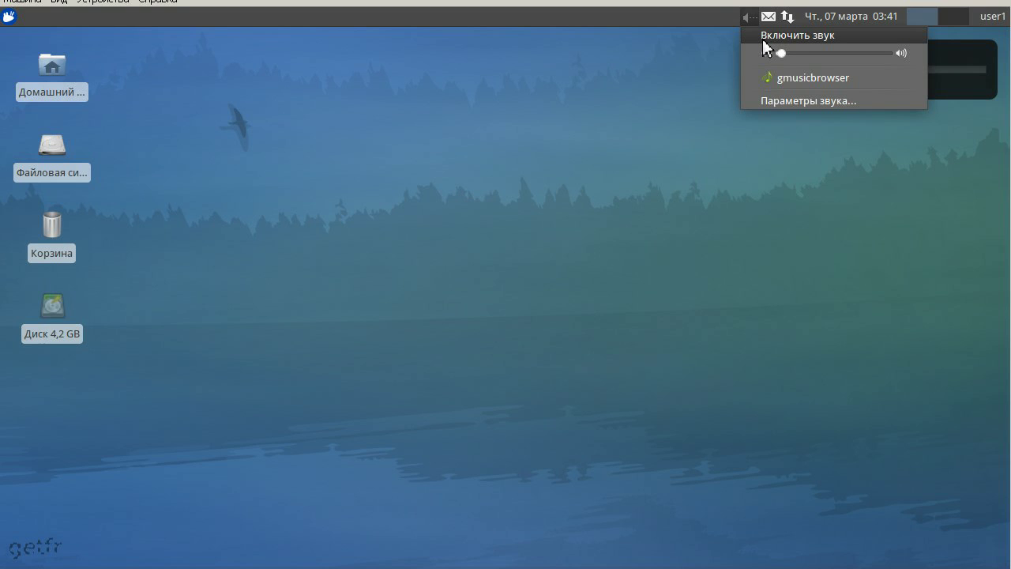
pyautogui.click(766, 36)
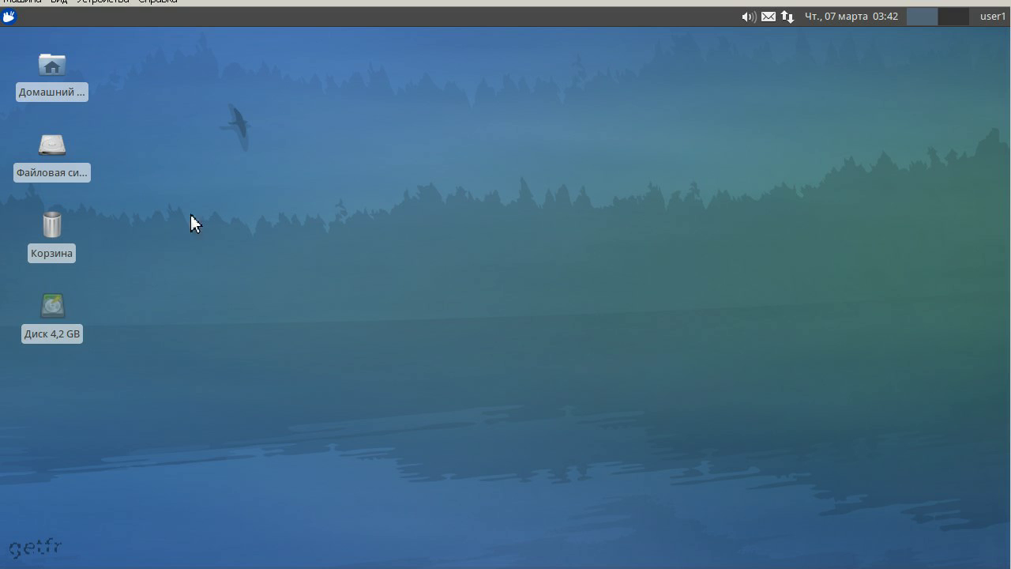
# Open the Xfce applications menu and its Система (System) submenu.
pyautogui.click(10, 16)
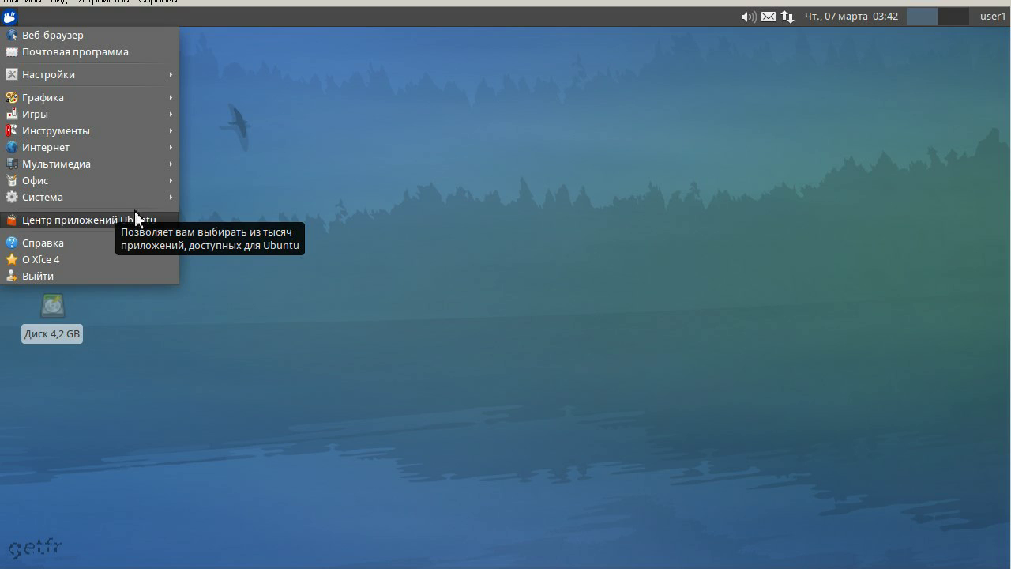
pyautogui.moveTo(169, 199)
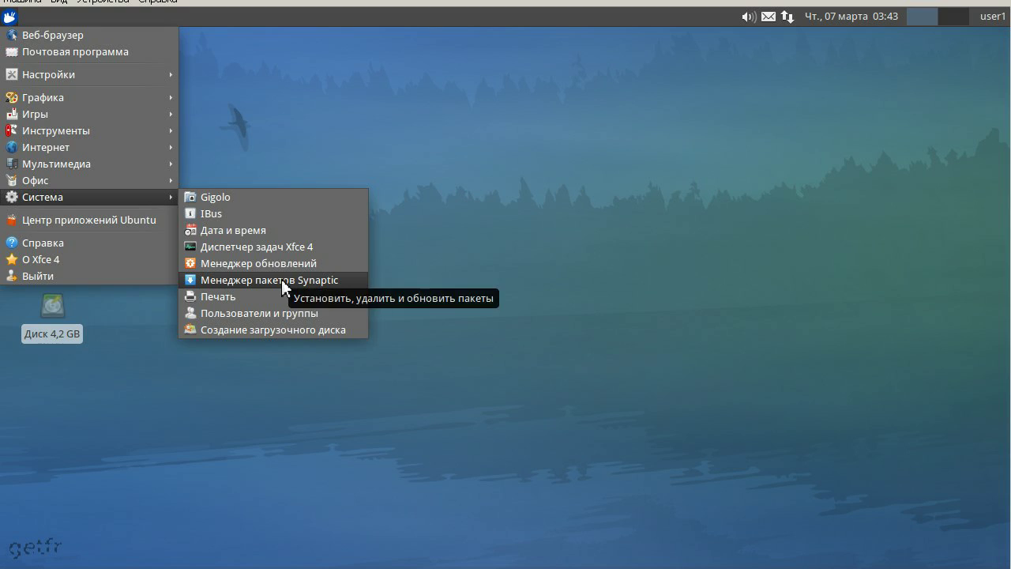
# Drag Менеджер пакетов Synaptic onto the desktop and place its launcher in the left column.
pyautogui.click(281, 279)
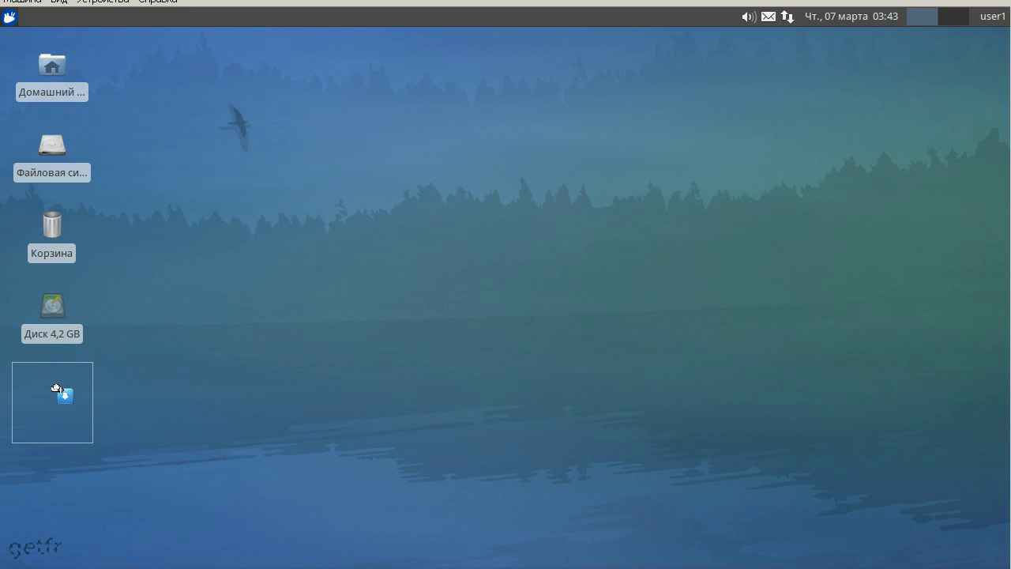
pyautogui.moveTo(55, 387); pyautogui.dragTo(58, 387)
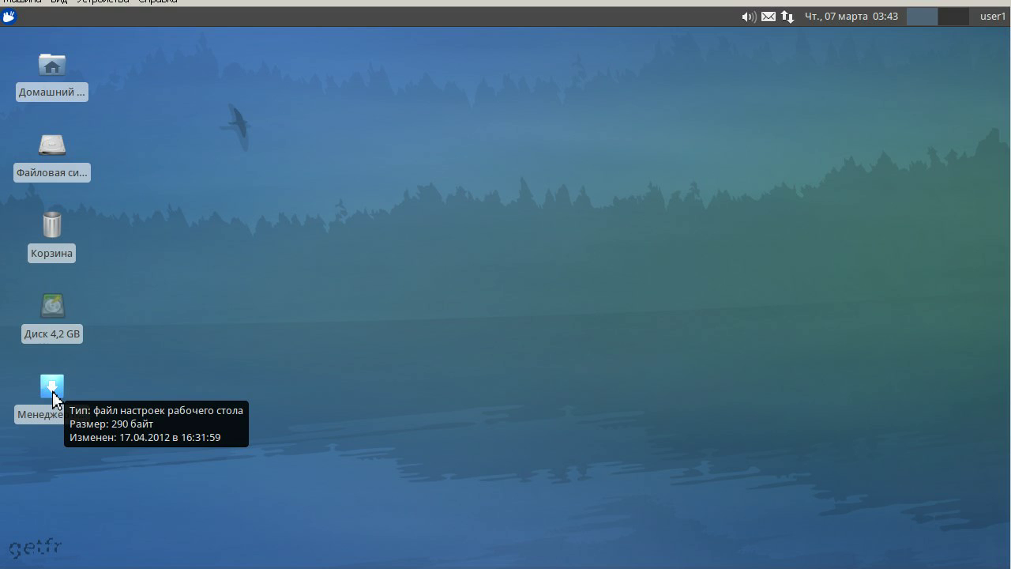
pyautogui.moveTo(52, 391)
pyautogui.mouseDown()
pyautogui.moveTo(230, 389)
pyautogui.moveTo(61, 387)
pyautogui.mouseUp()
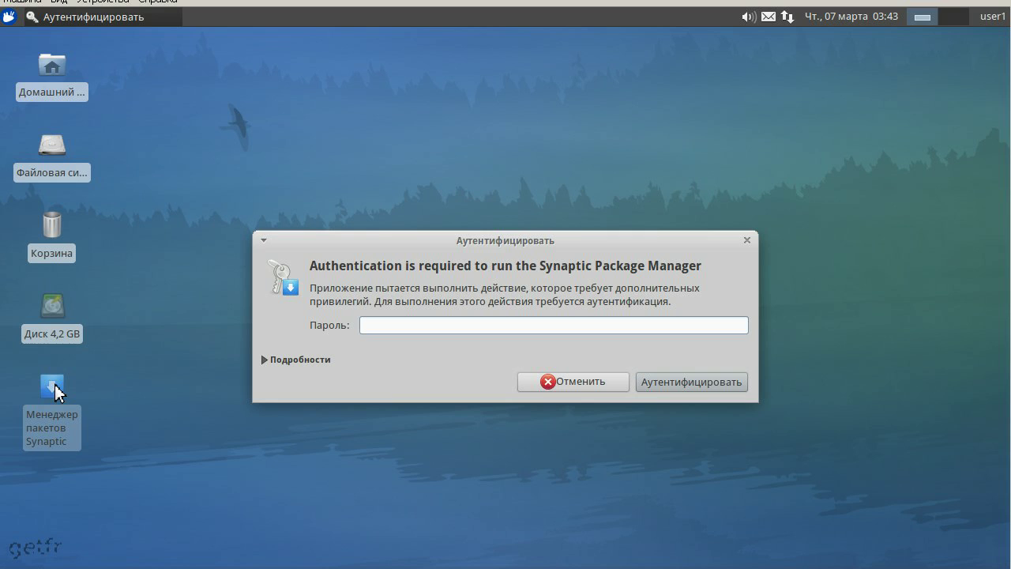
# Authenticate with the account password so Synaptic runs with administrator rights.
pyautogui.write('••••••')
pyautogui.press('Return')
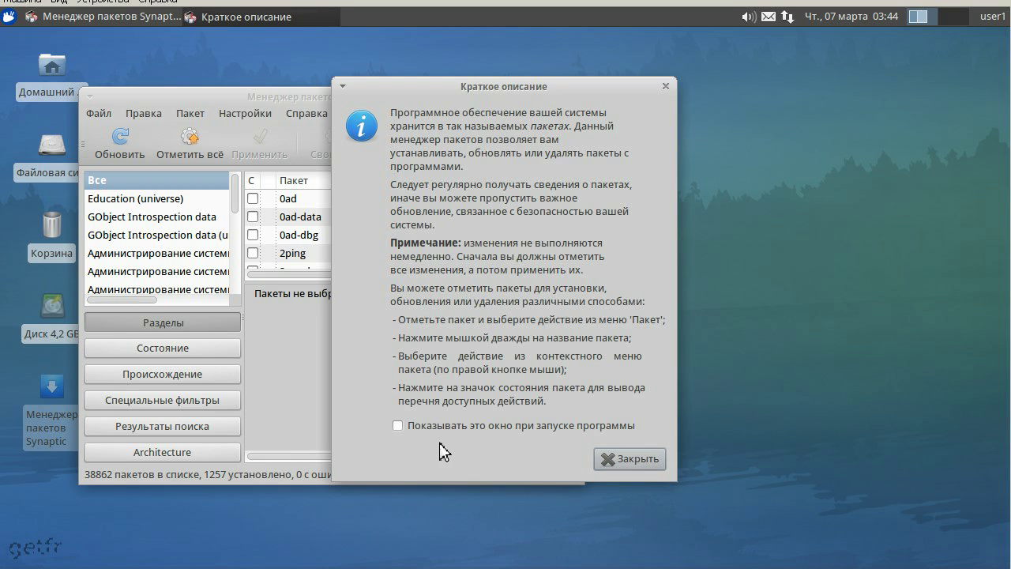
# Turn off the startup introduction, close it, and maximize the Synaptic window.
pyautogui.click(397, 425)
pyautogui.click(624, 465)
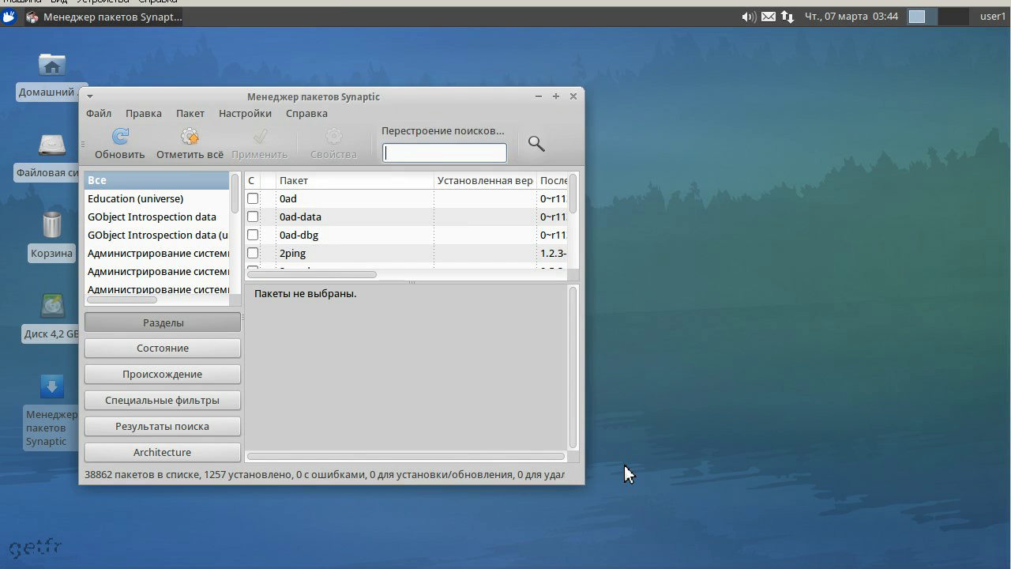
pyautogui.click(556, 99)
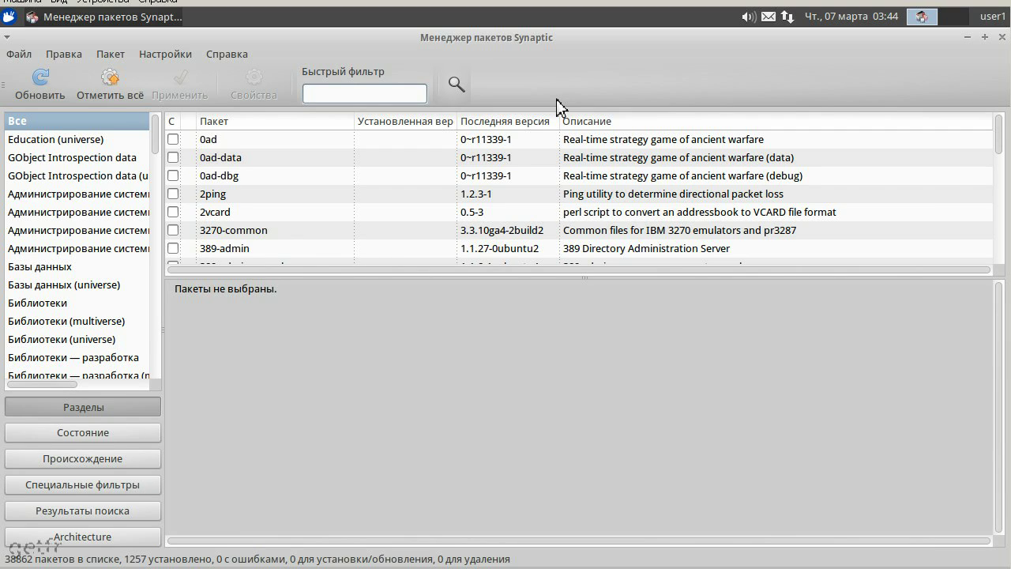
# In Параметры, enable package info in the main window and preferred action on status-icon click.
pyautogui.click(157, 51)
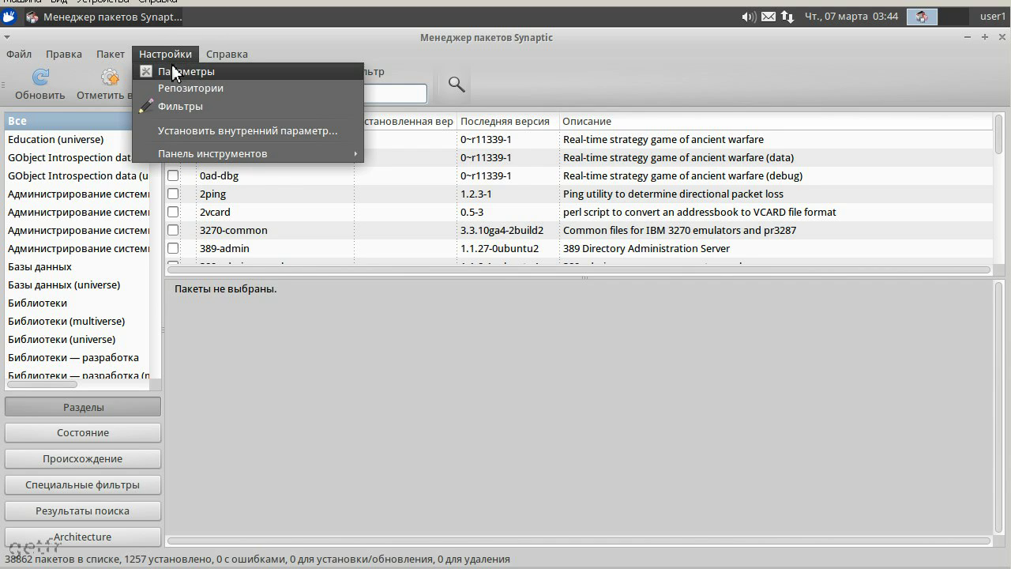
pyautogui.click(194, 79)
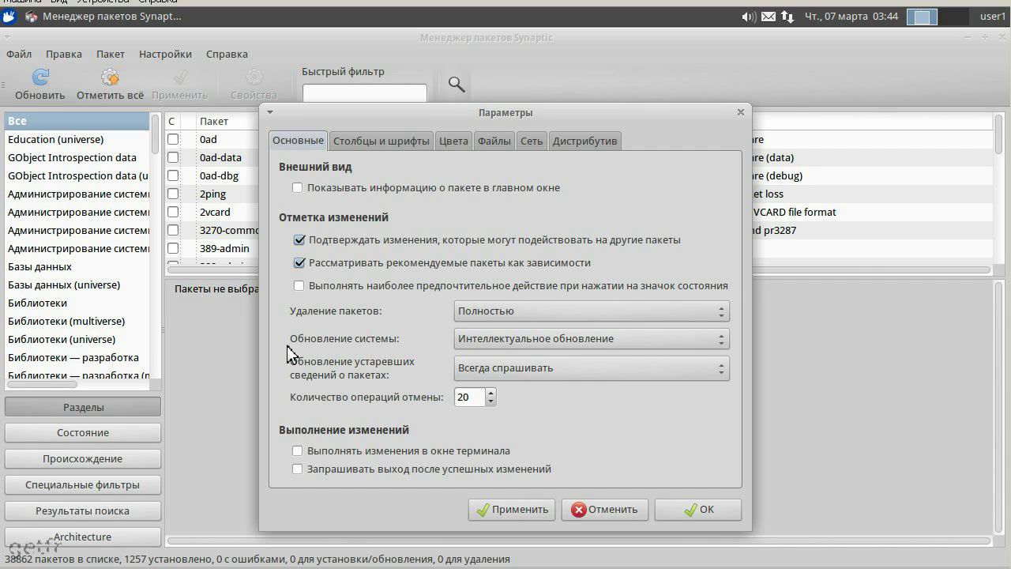
pyautogui.click(297, 188)
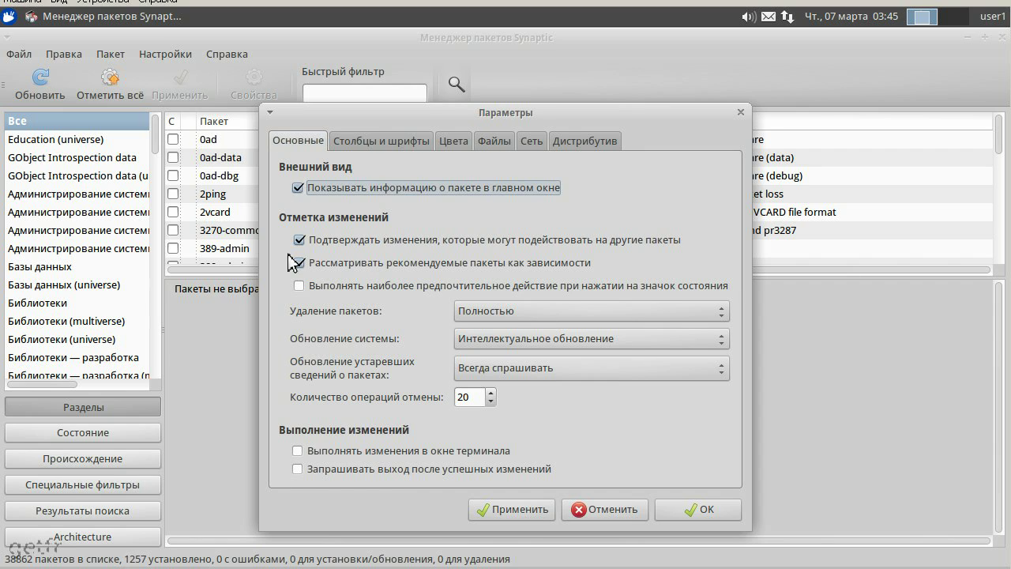
pyautogui.click(299, 286)
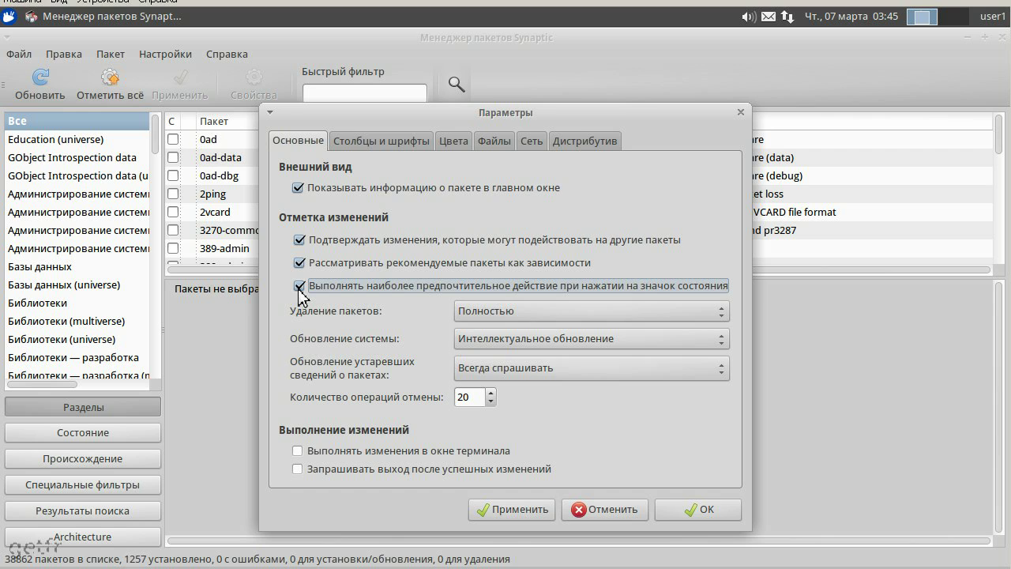
pyautogui.click(410, 144)
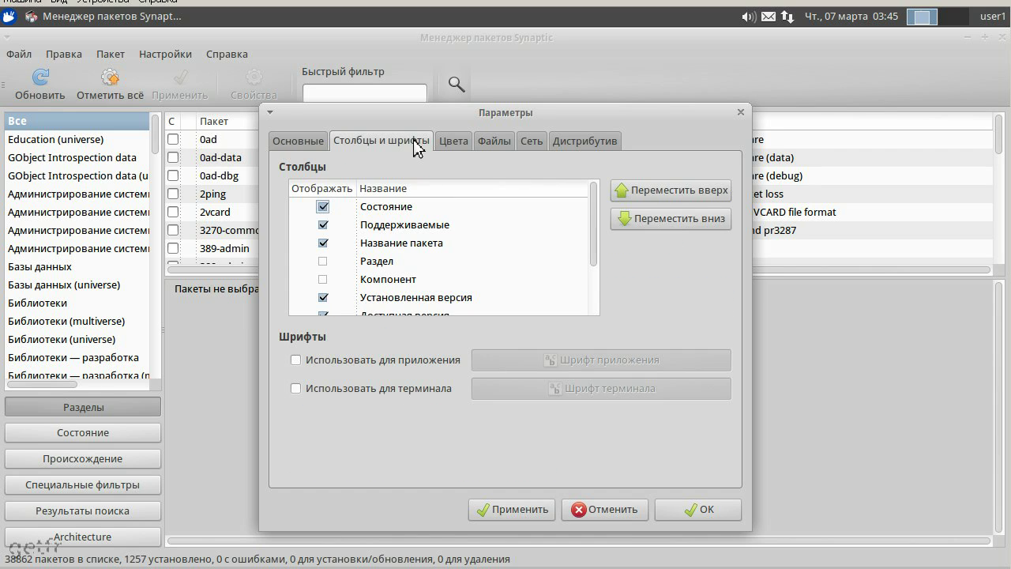
# Enable the Размер загружаемых файлов column and move it up to sit below Название пакета.
pyautogui.scroll(-1, 597, 240)
pyautogui.moveTo(596, 240); pyautogui.dragTo(595, 287)
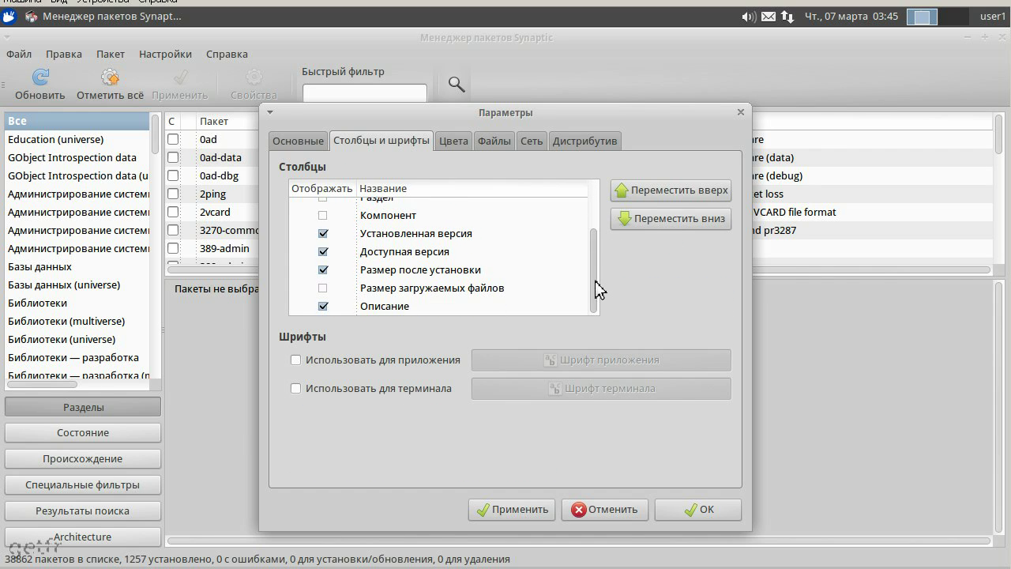
pyautogui.click(325, 288)
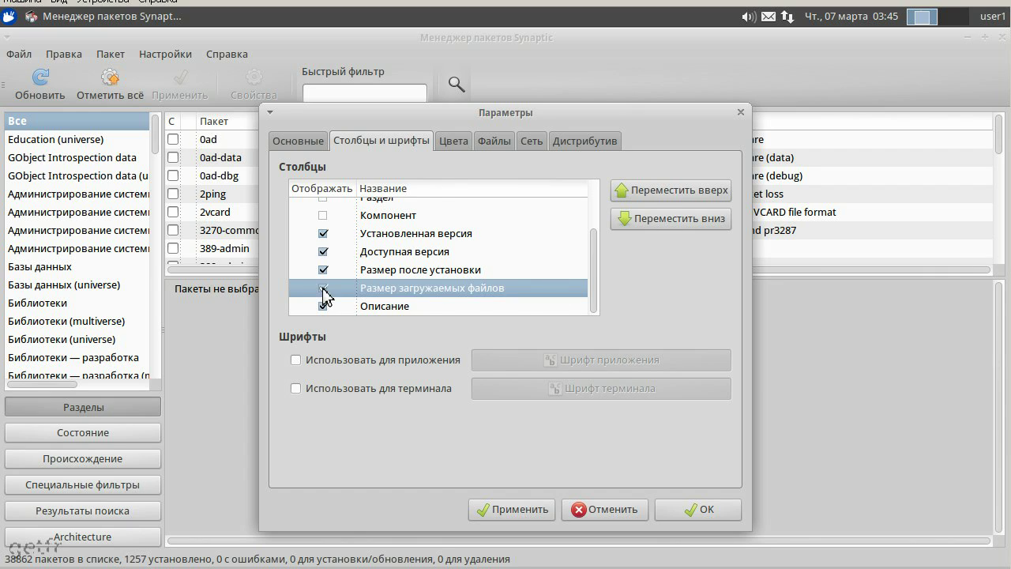
pyautogui.click(656, 191)
pyautogui.click(655, 192)
pyautogui.click(655, 191)
pyautogui.click(655, 191)
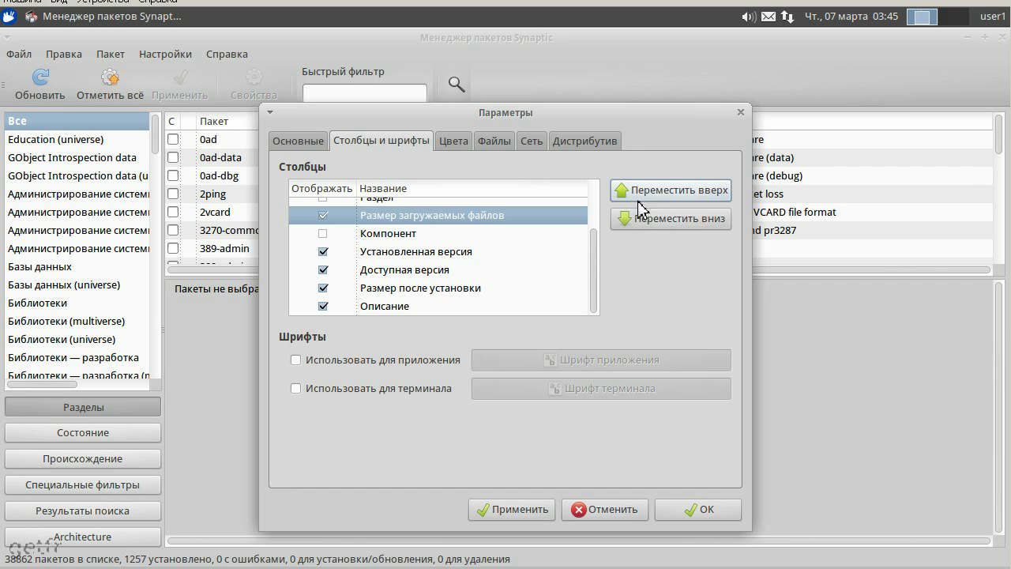
pyautogui.scroll(3, 595, 229)
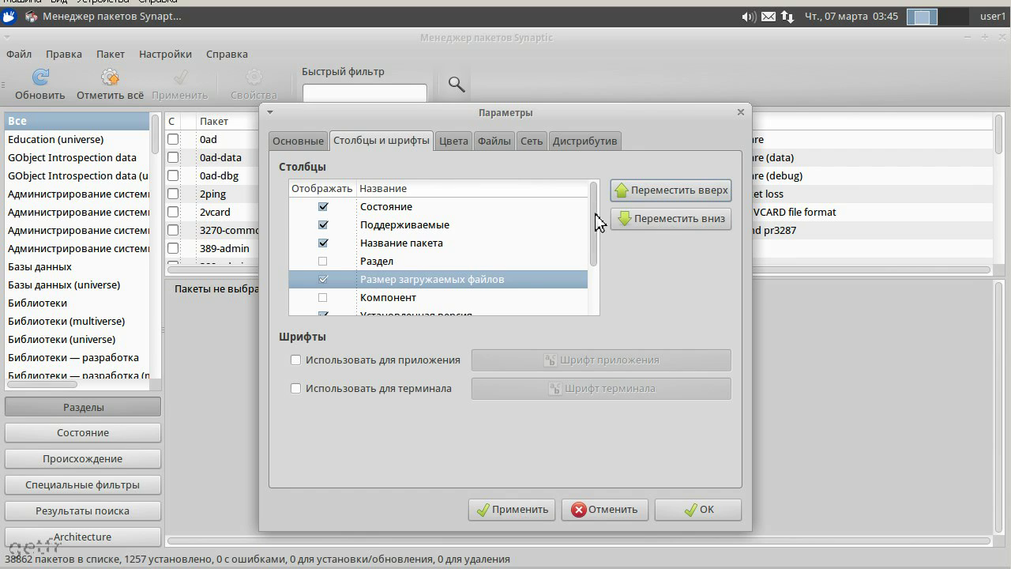
pyautogui.click(656, 193)
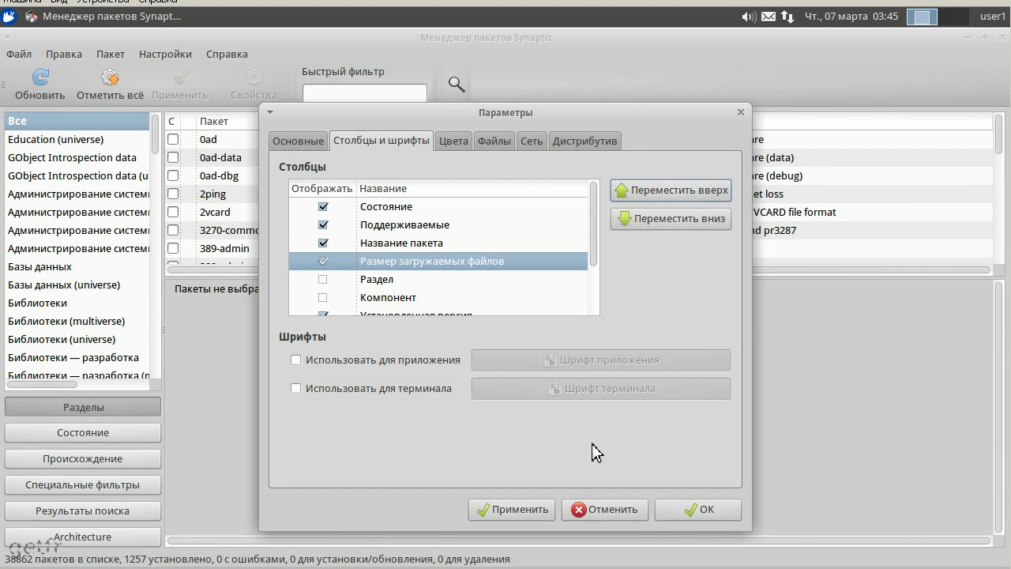
pyautogui.click(464, 146)
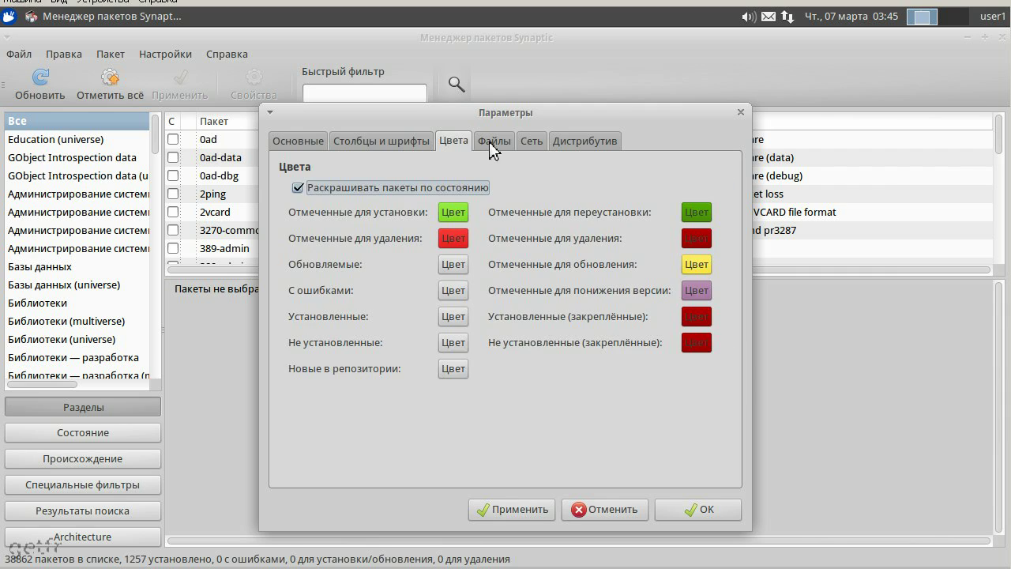
# Check the Files, Network and Distribution preference tabs, then apply the preferences with OK.
pyautogui.click(494, 144)
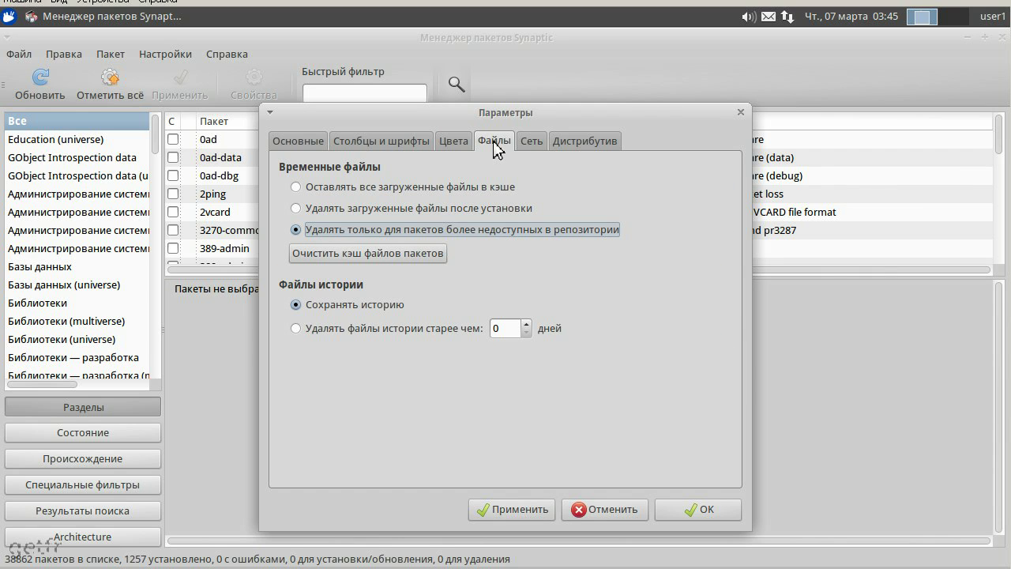
pyautogui.click(547, 142)
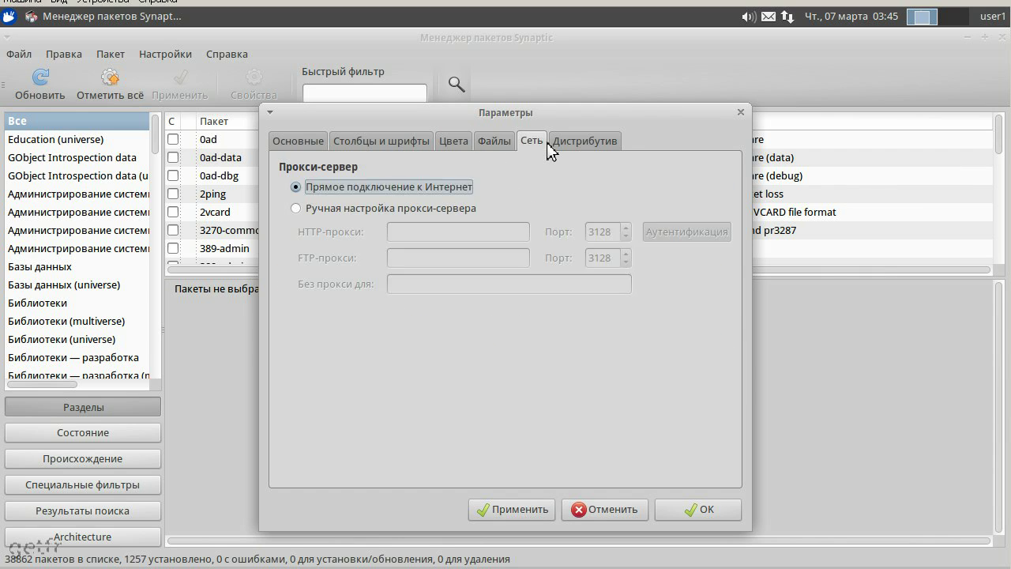
pyautogui.click(566, 146)
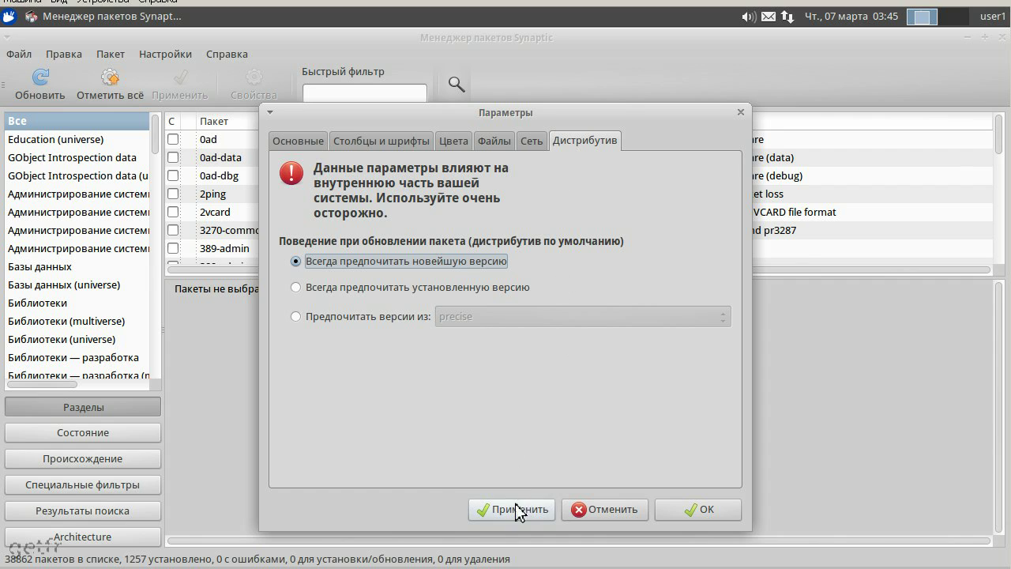
pyautogui.click(686, 503)
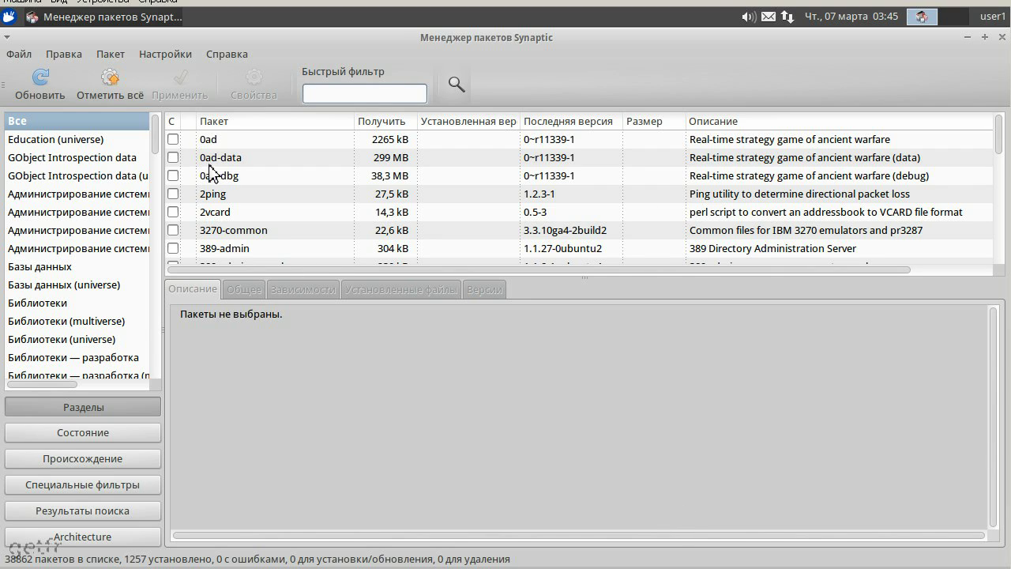
# Open Repositories and tick Canonical Partners on the Other Software tab.
pyautogui.click(166, 54)
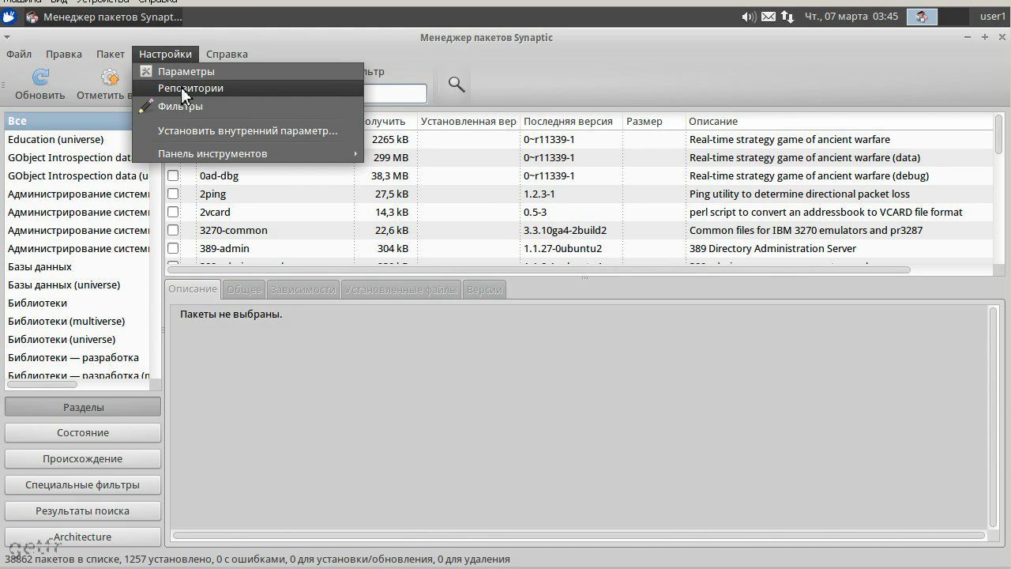
pyautogui.click(181, 87)
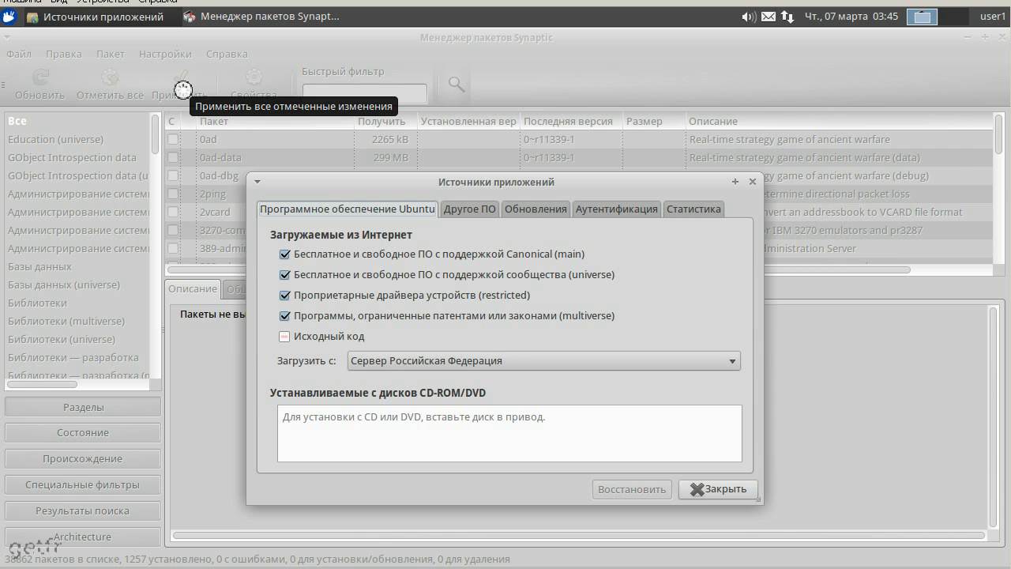
pyautogui.moveTo(537, 183); pyautogui.dragTo(394, 129)
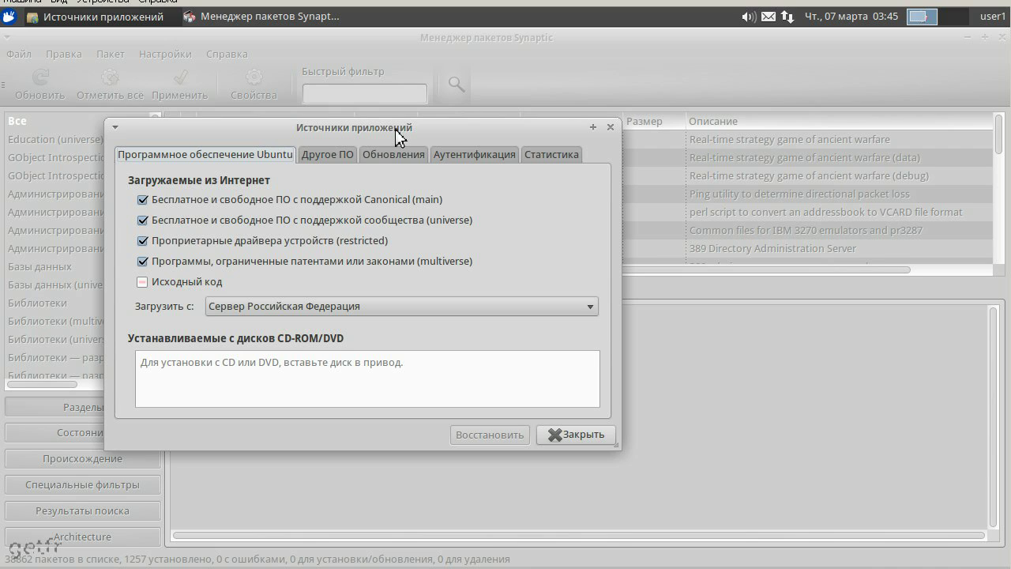
pyautogui.click(346, 158)
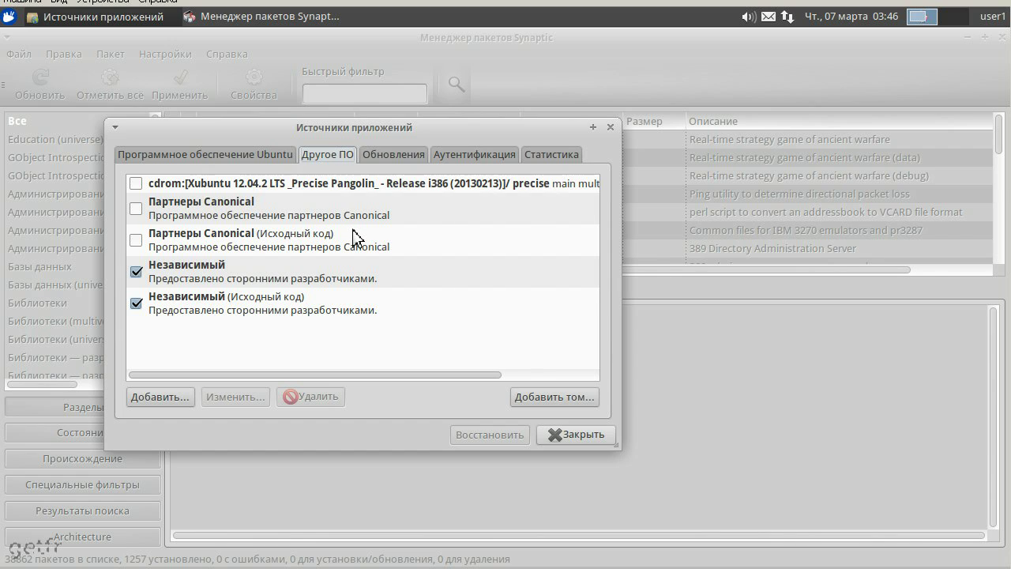
pyautogui.click(136, 209)
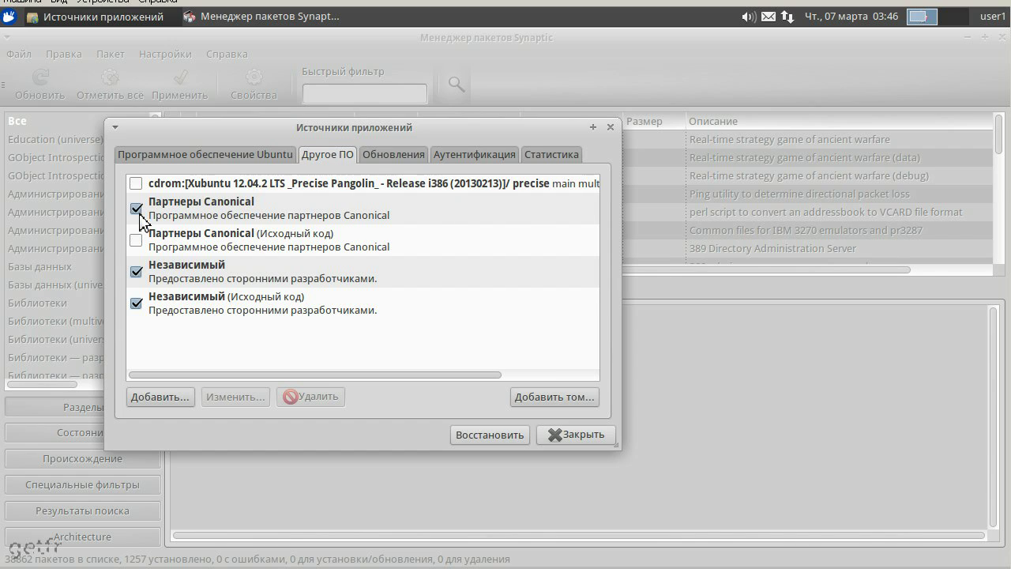
# Keep update checks Daily and show both security and other updates immediately instead of weekly.
pyautogui.click(396, 153)
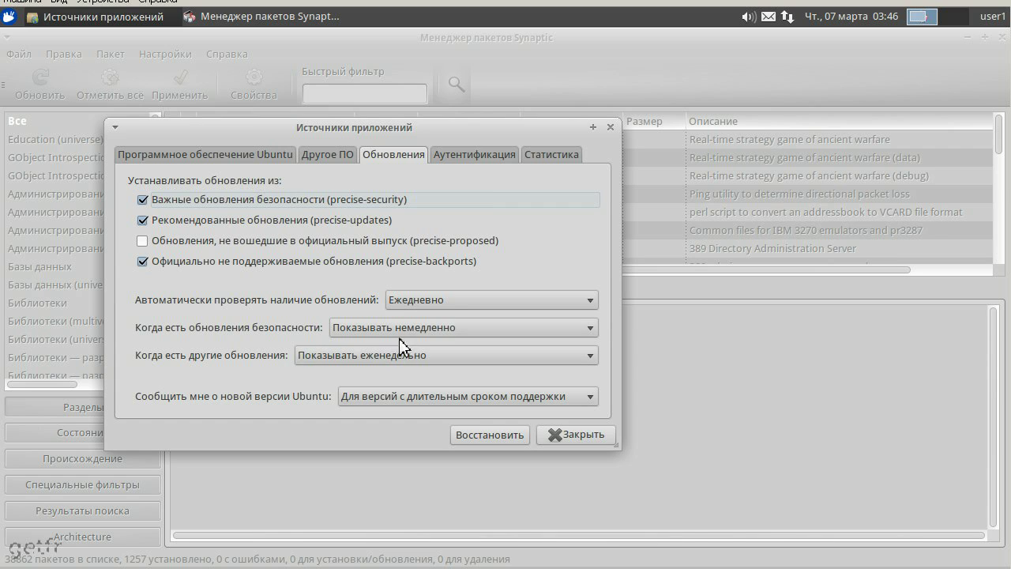
pyautogui.click(441, 302)
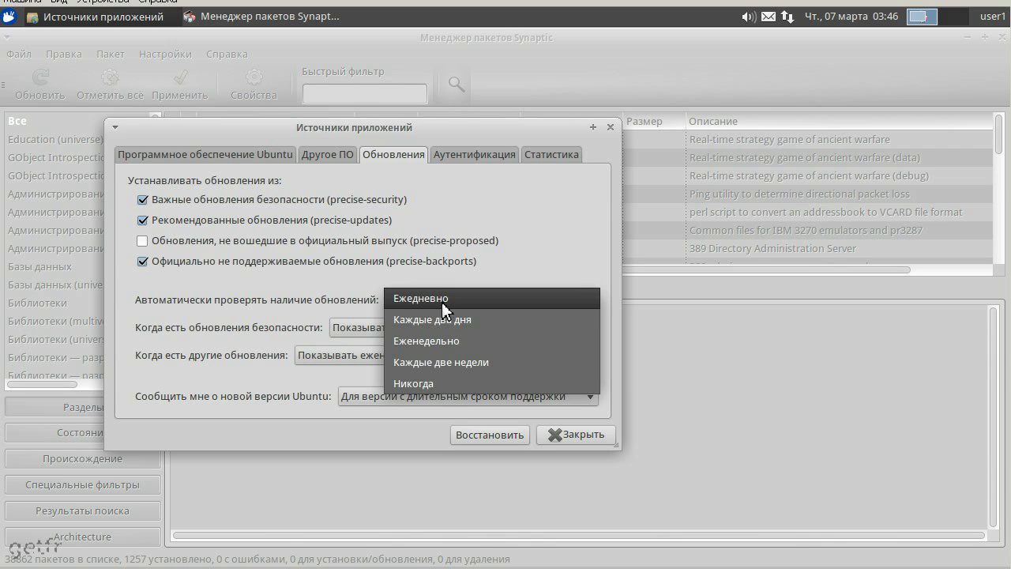
pyautogui.click(442, 302)
pyautogui.click(428, 329)
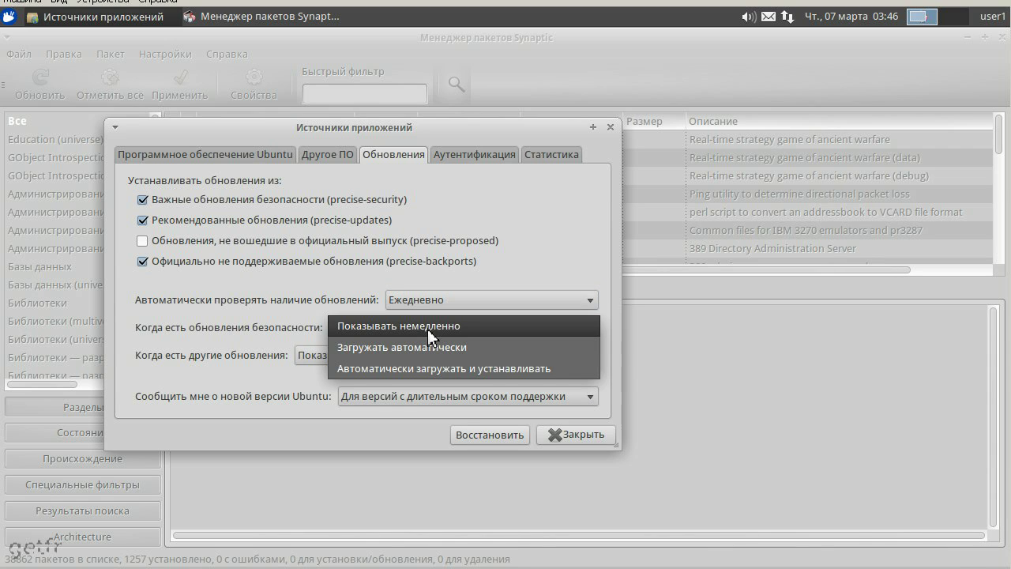
pyautogui.click(427, 329)
pyautogui.click(417, 359)
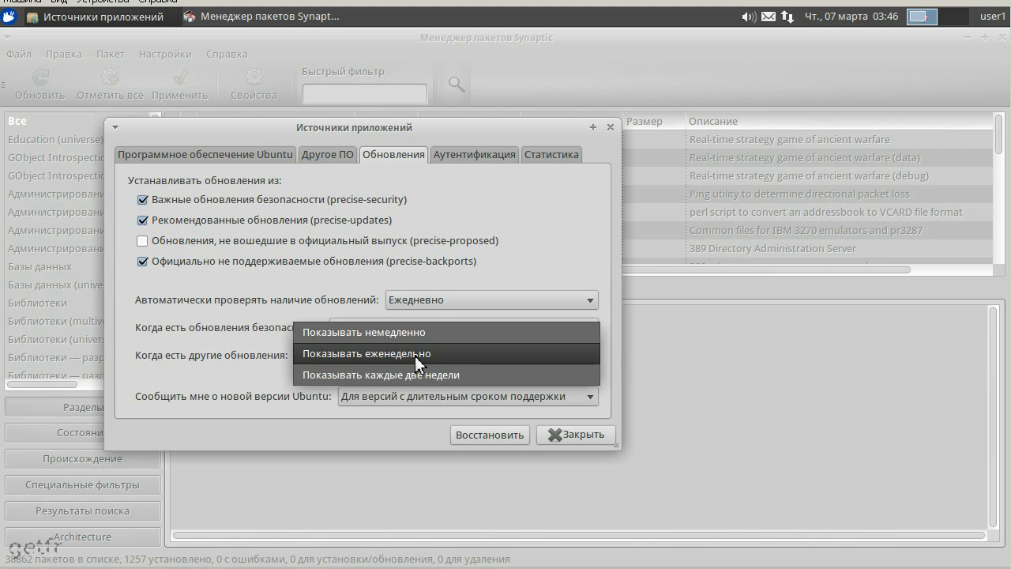
pyautogui.click(415, 338)
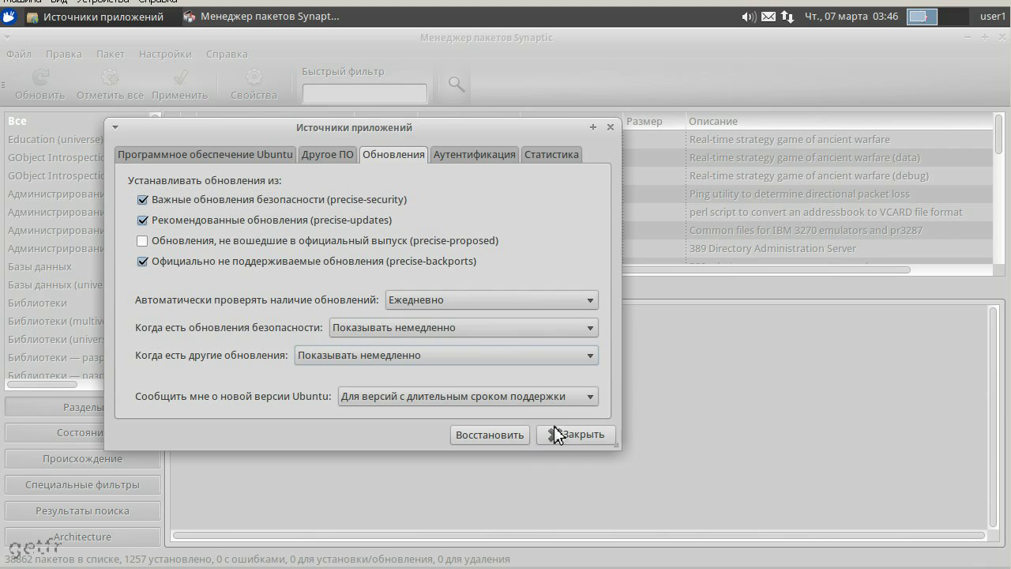
pyautogui.click(501, 156)
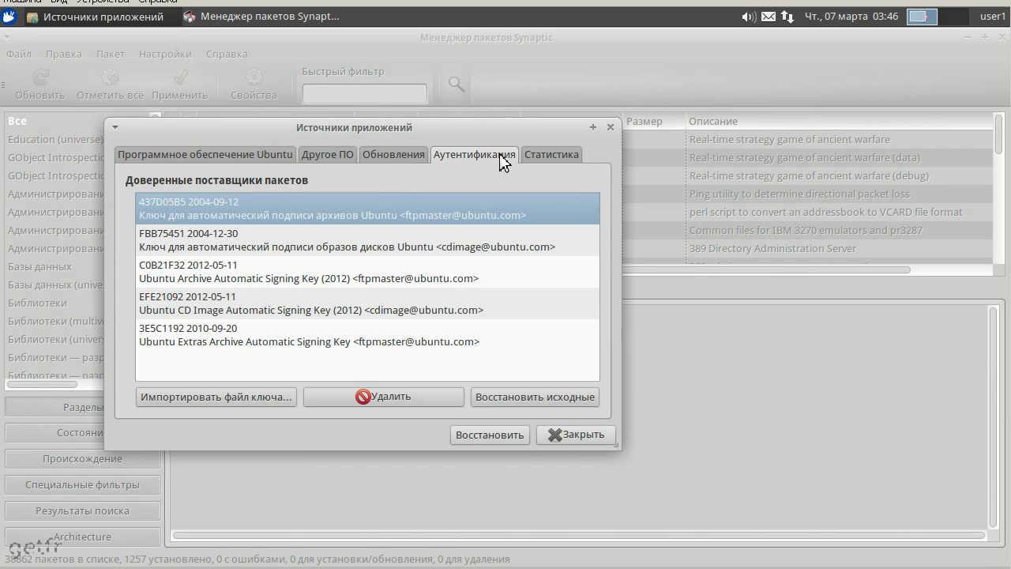
# Review the Statistics tab, then close the Software Sources dialog.
pyautogui.click(562, 158)
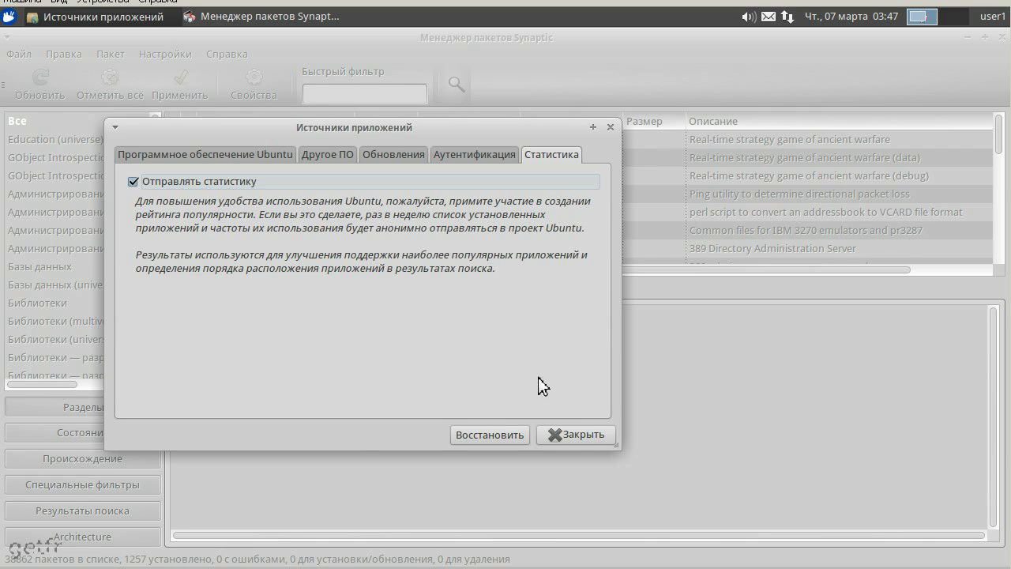
pyautogui.click(581, 442)
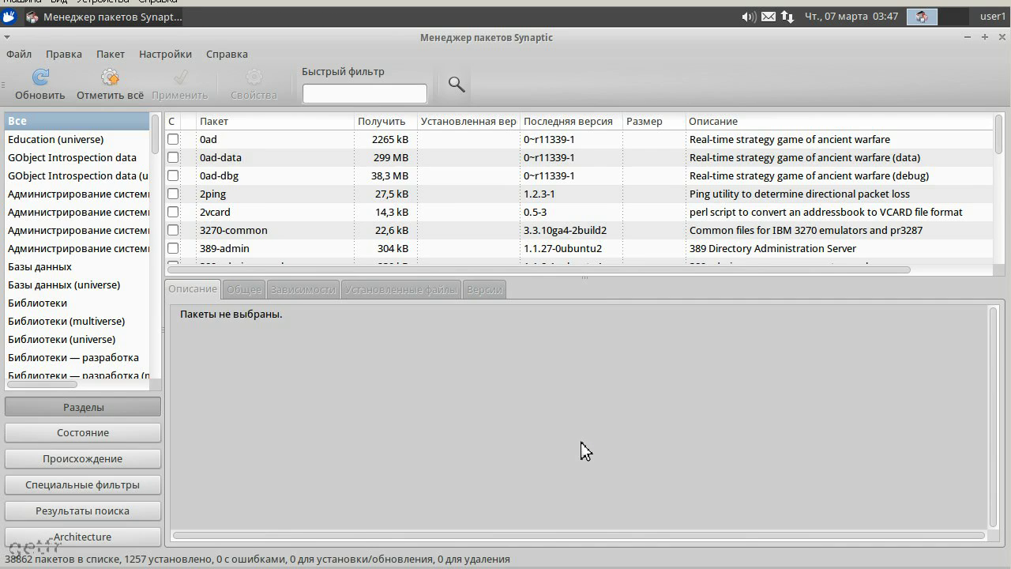
# Switch the toolbar style to Icons only, then to Text beside icons.
pyautogui.click(178, 56)
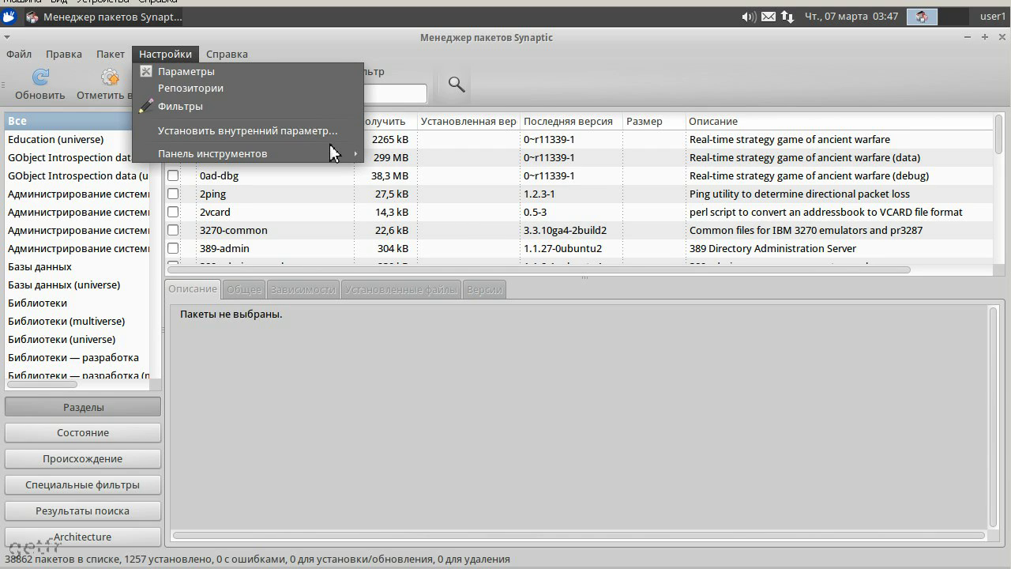
pyautogui.moveTo(333, 154)
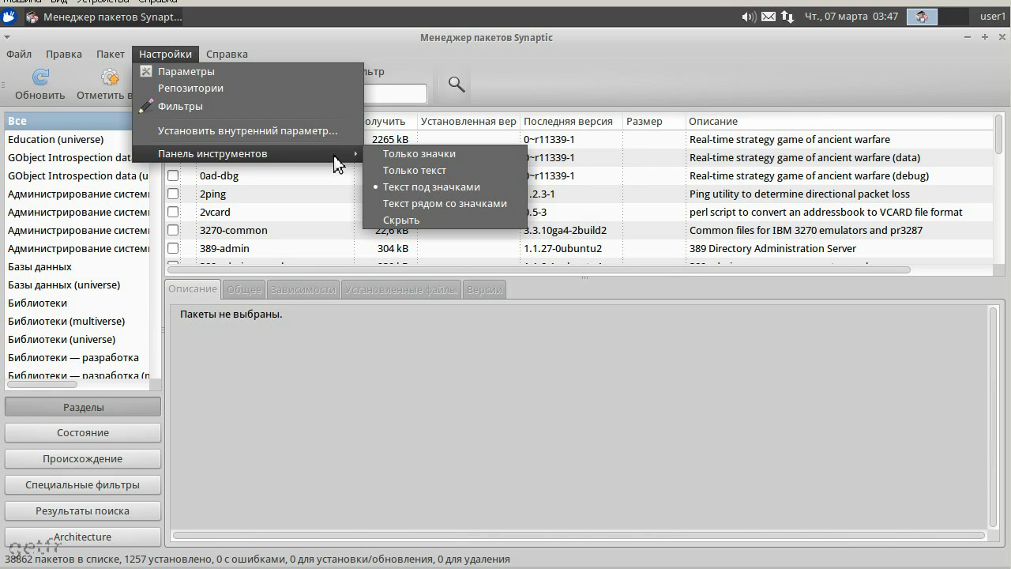
pyautogui.click(401, 158)
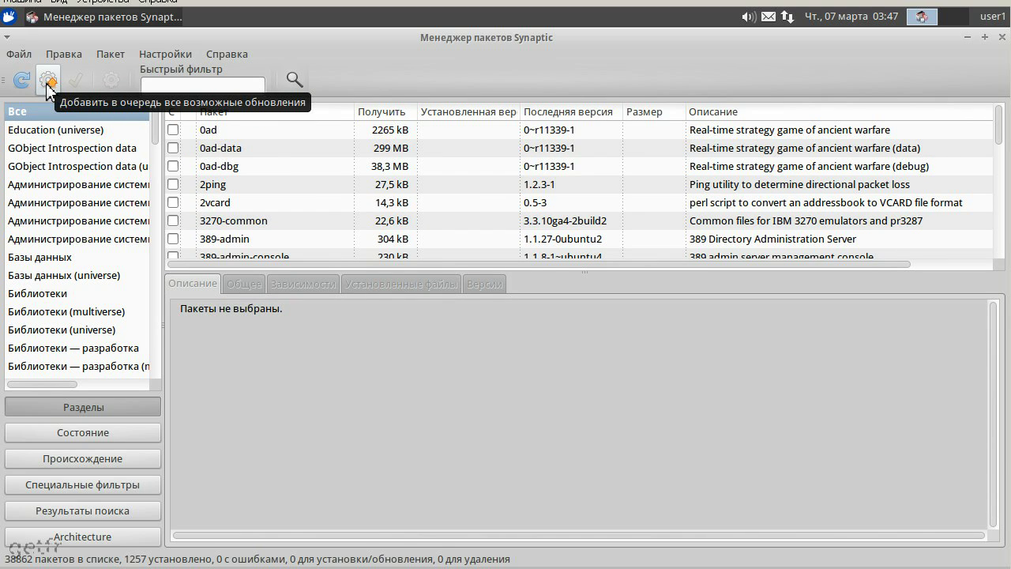
pyautogui.click(157, 52)
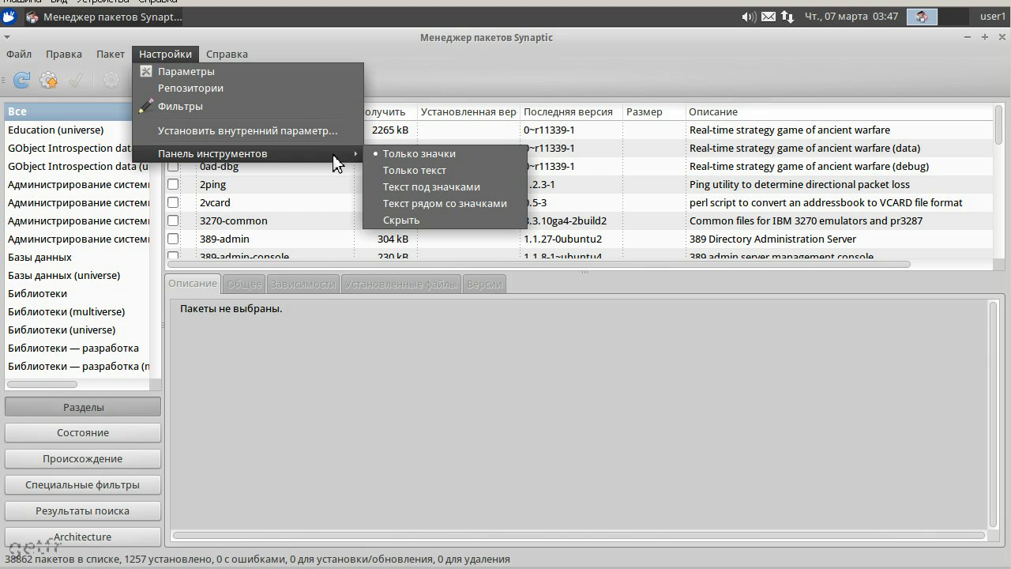
pyautogui.click(448, 204)
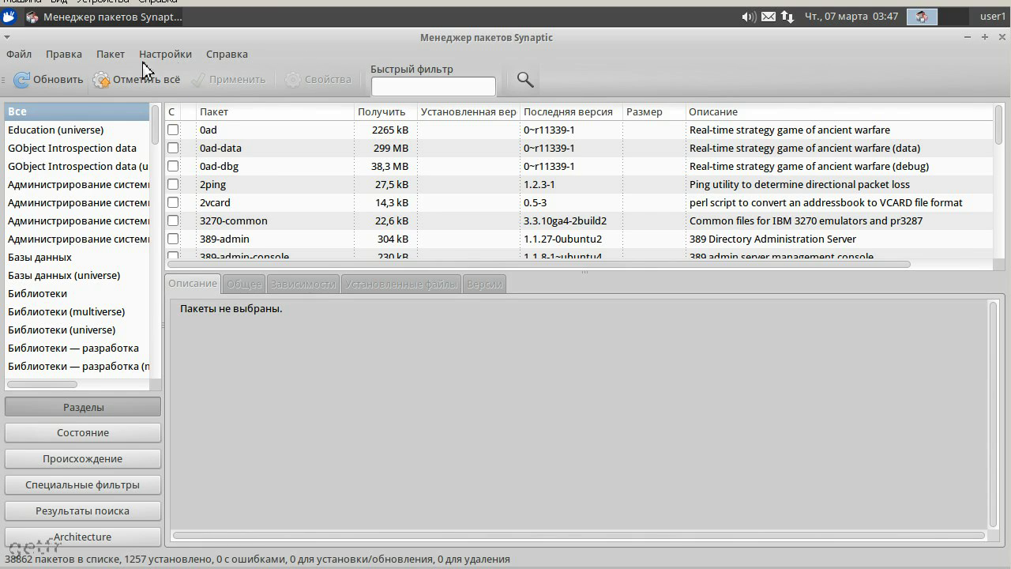
pyautogui.click(13, 53)
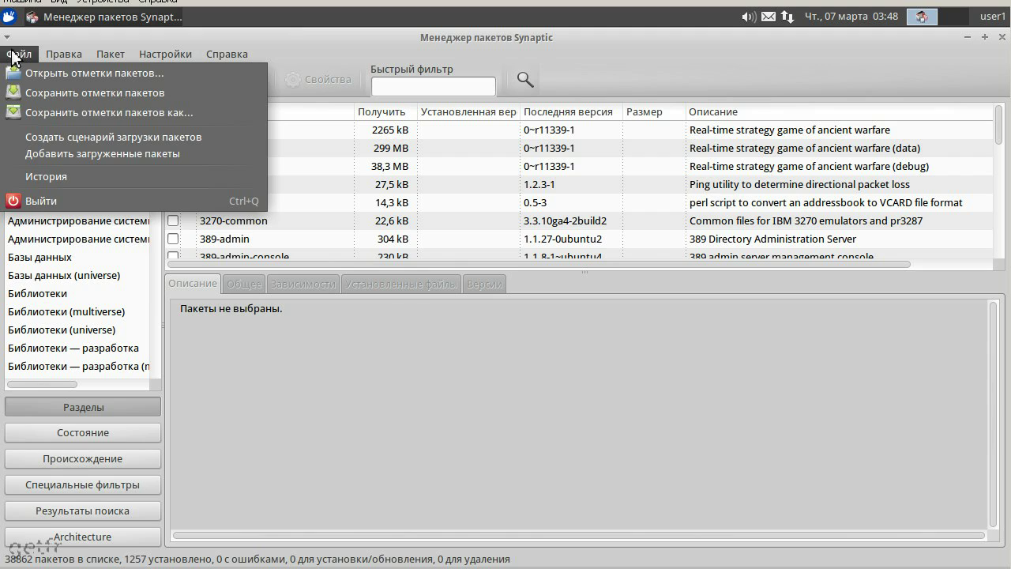
# Reload the package lists, bringing the count to 38881 packages with 4 updates available.
pyautogui.click(12, 55)
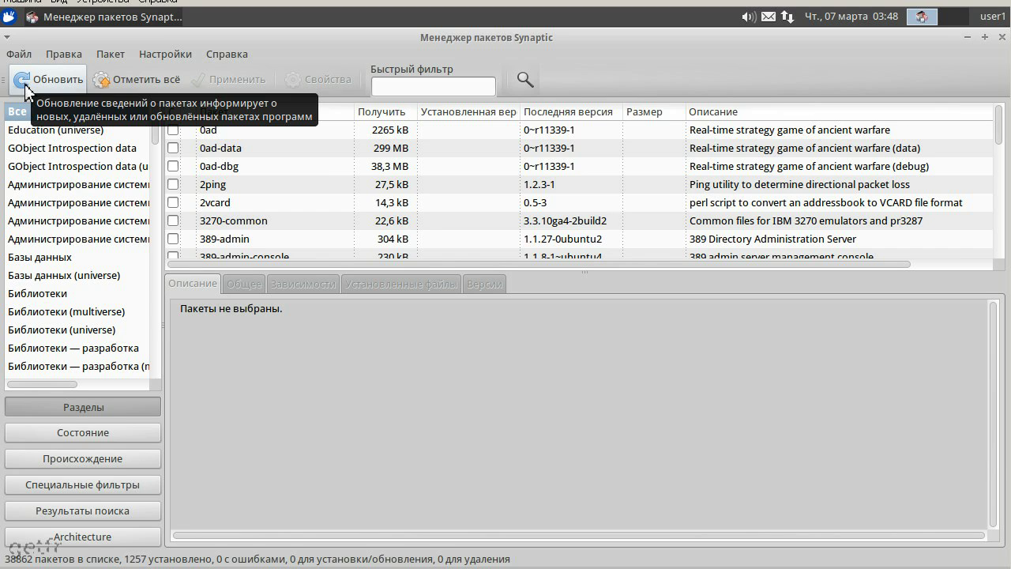
pyautogui.click(25, 85)
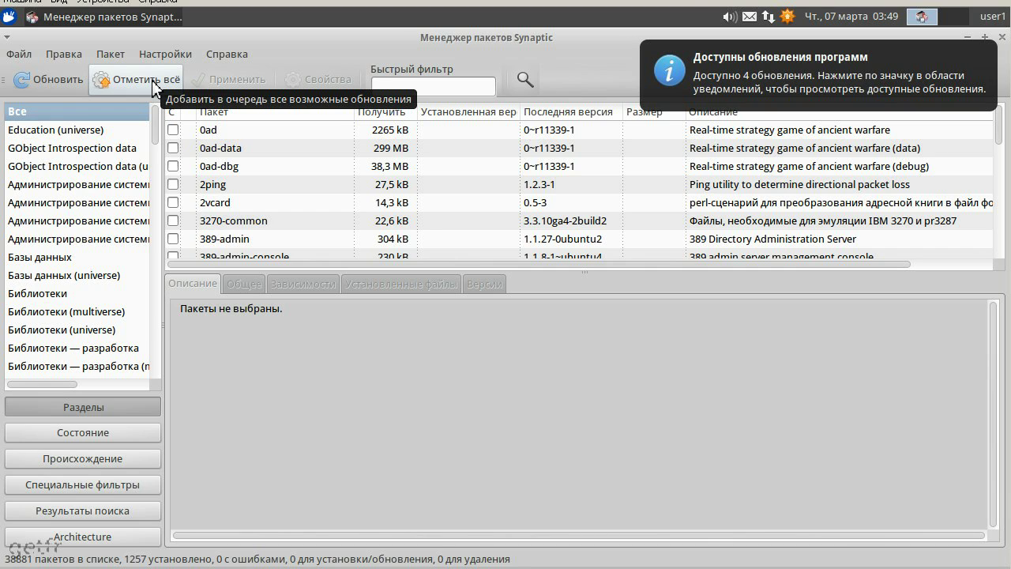
# Mark all four available upgrades, accepting the additional required package changes.
pyautogui.click(152, 79)
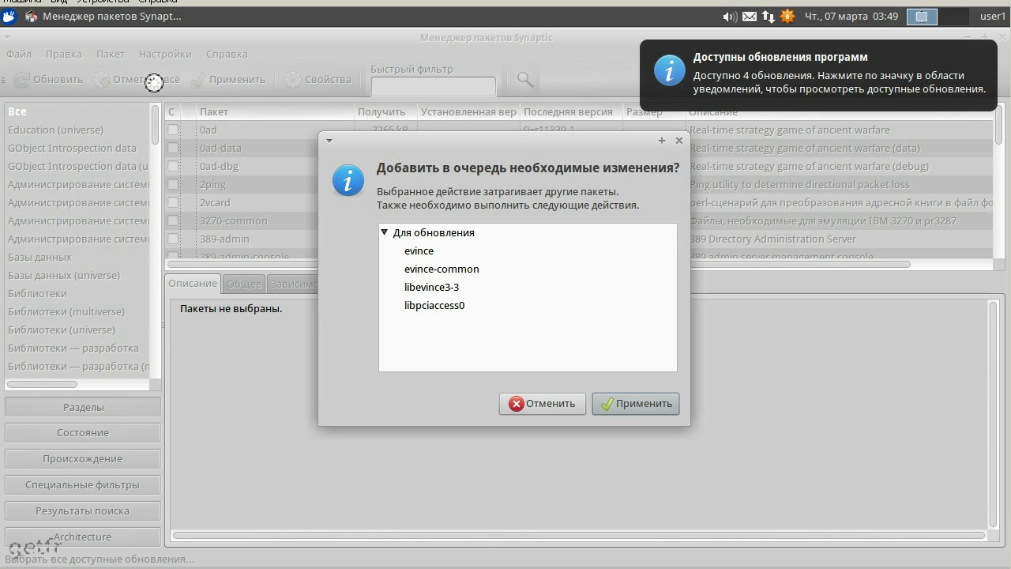
pyautogui.click(643, 404)
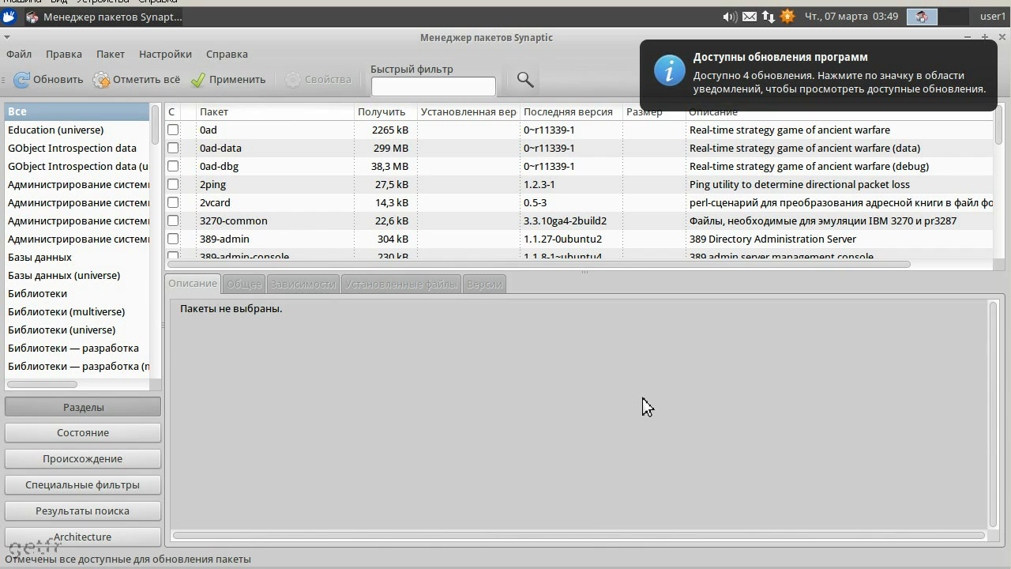
# Open the changes summary, expand the upgrades, and widen it to read full version details.
pyautogui.click(250, 72)
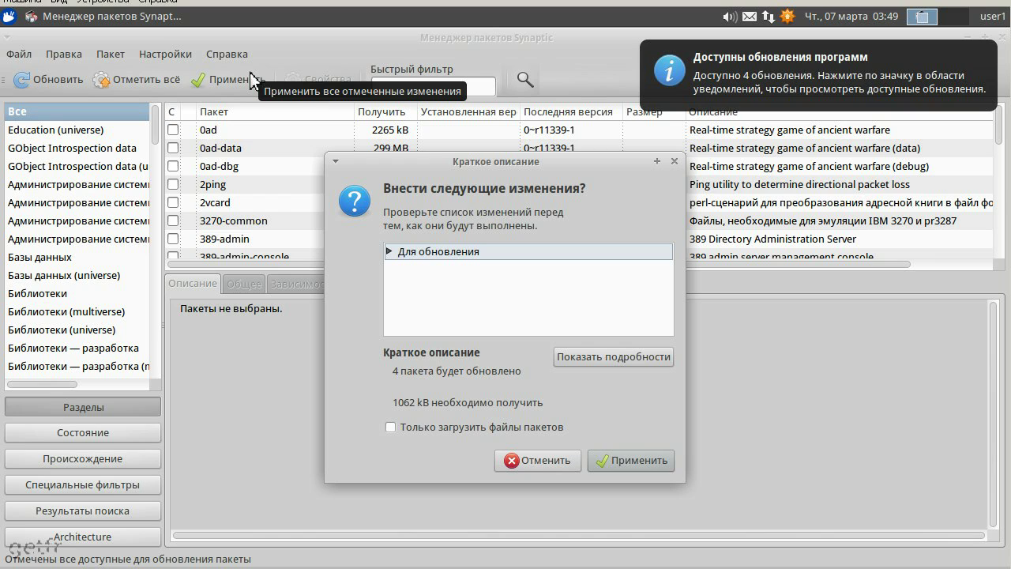
pyautogui.click(388, 252)
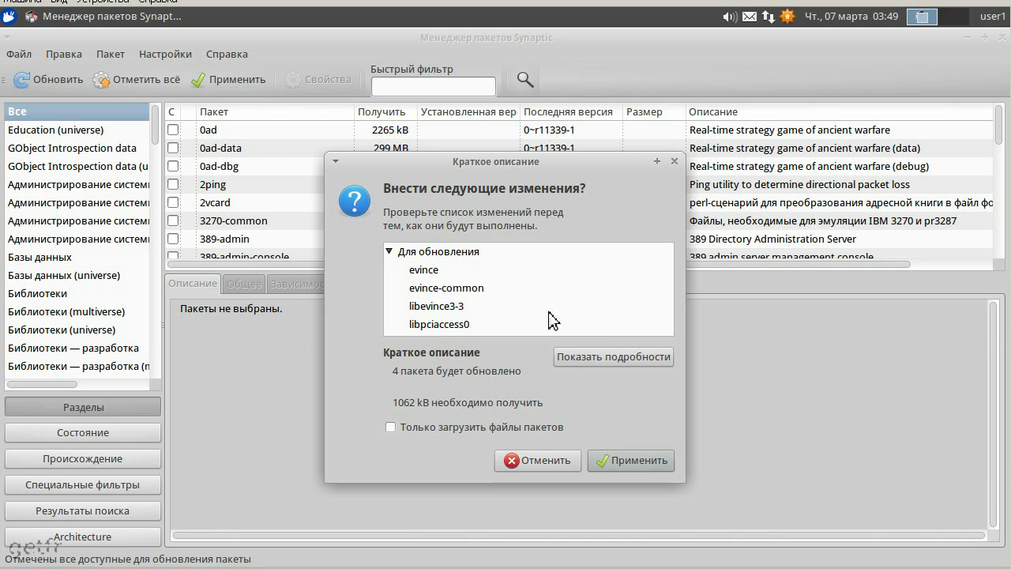
pyautogui.click(597, 358)
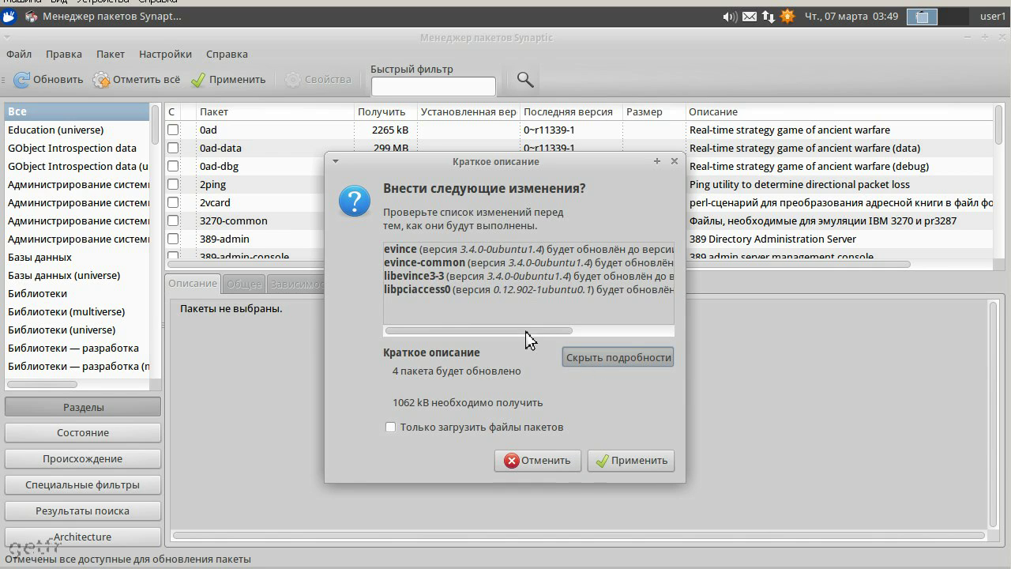
pyautogui.moveTo(531, 329); pyautogui.dragTo(505, 314)
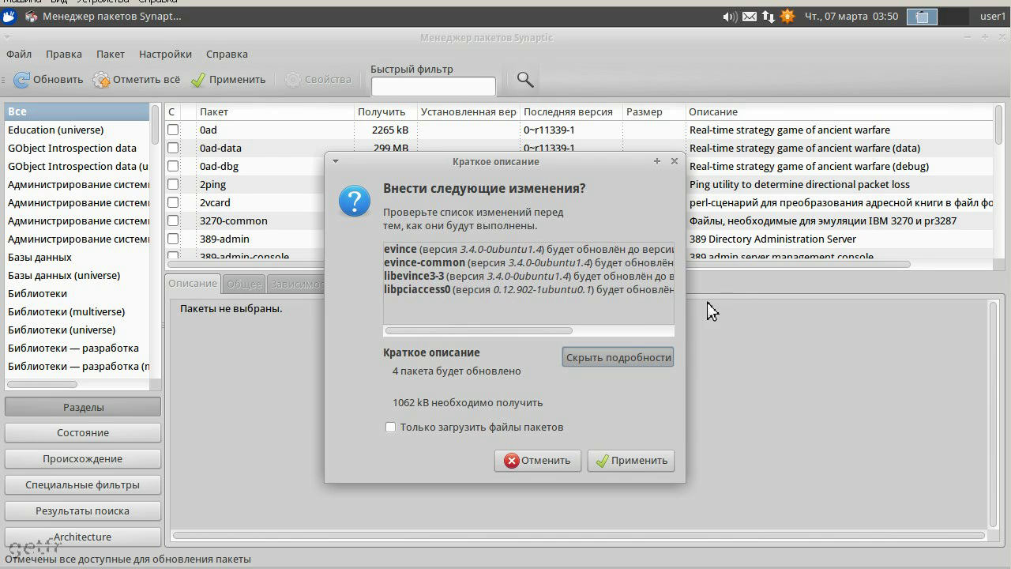
pyautogui.moveTo(682, 308); pyautogui.dragTo(940, 320)
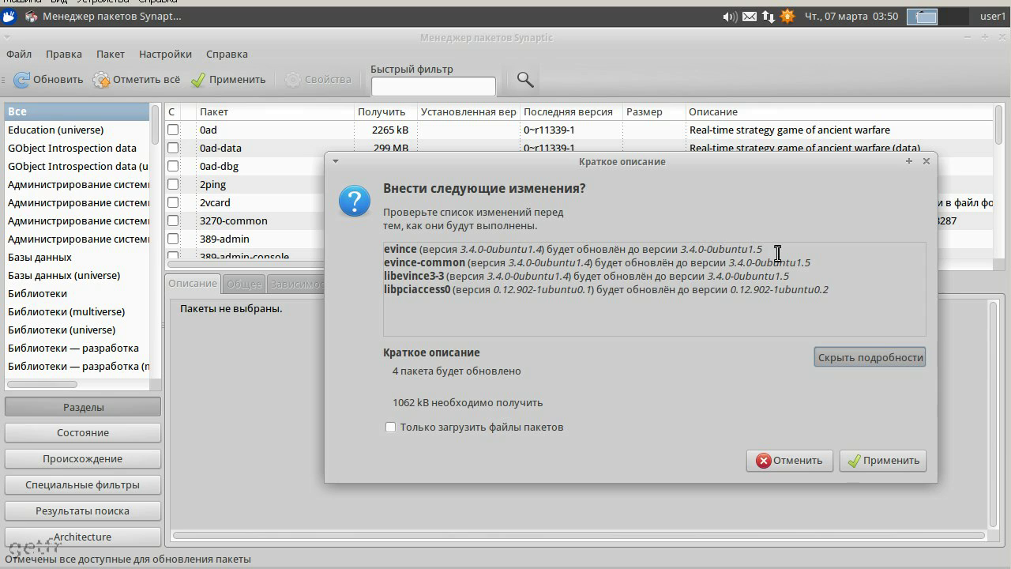
# Apply the four upgrades and close the Изменения применены notice once finished.
pyautogui.click(887, 458)
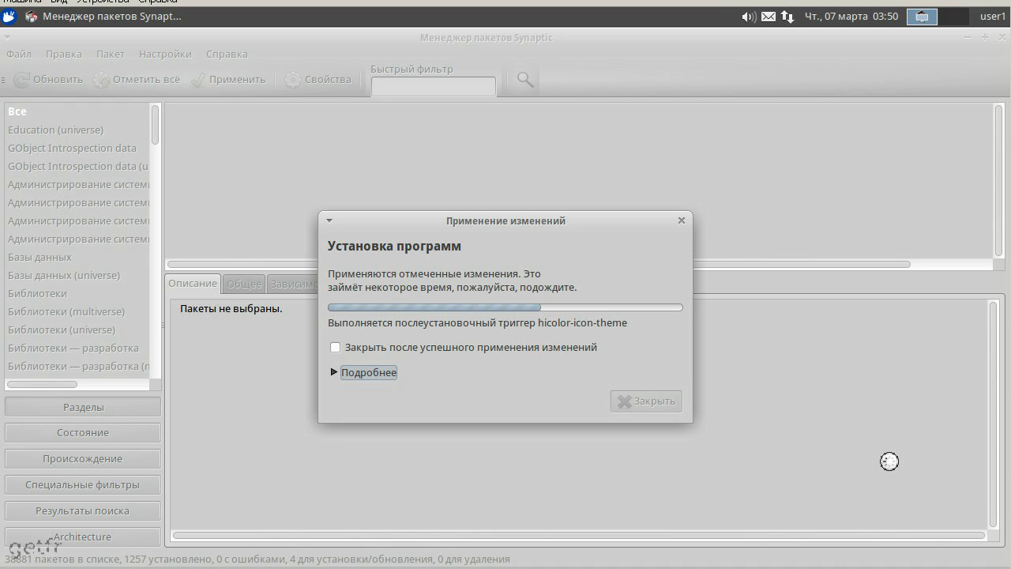
pyautogui.click(8, 23)
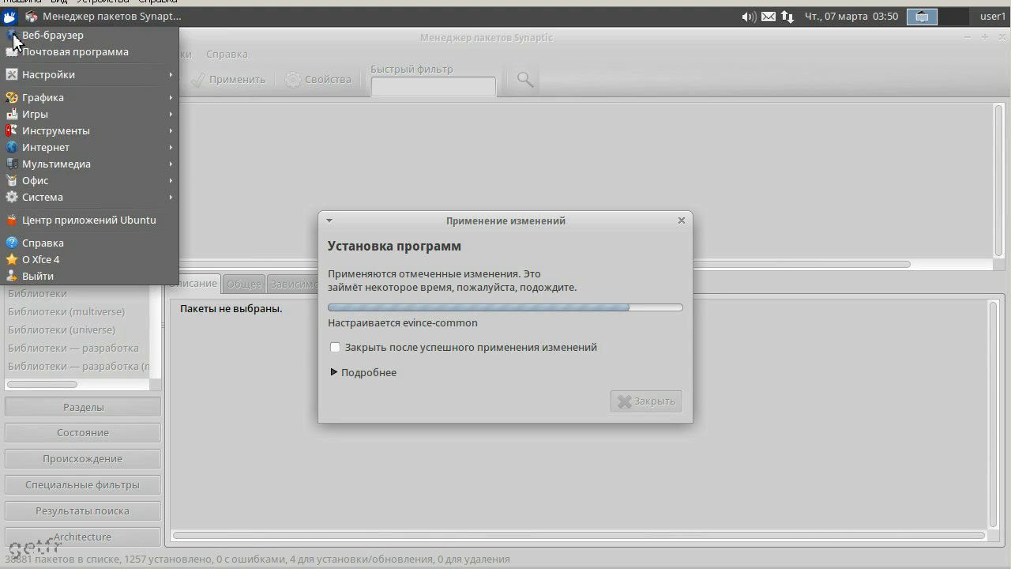
pyautogui.moveTo(148, 186)
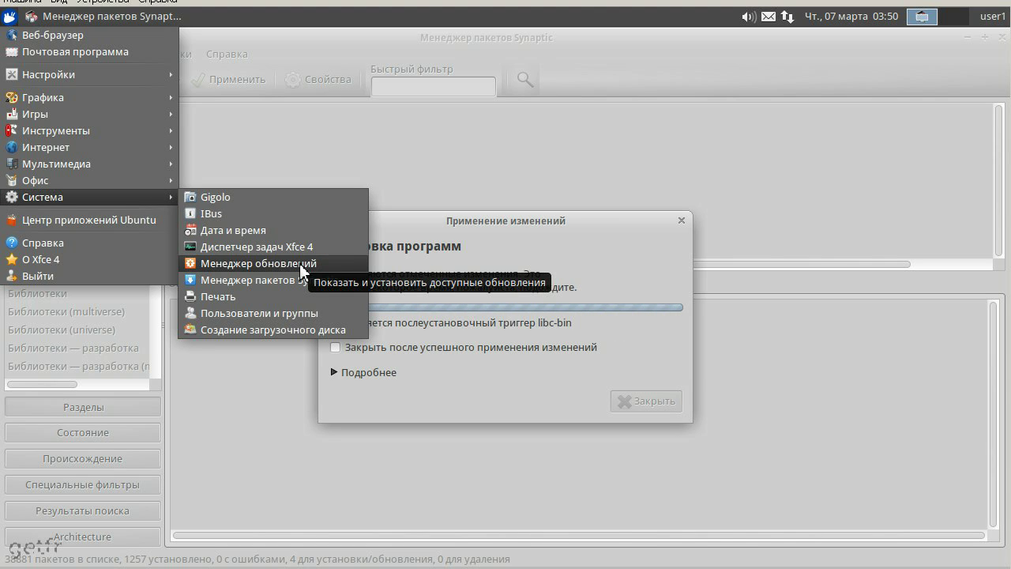
pyautogui.click(554, 217)
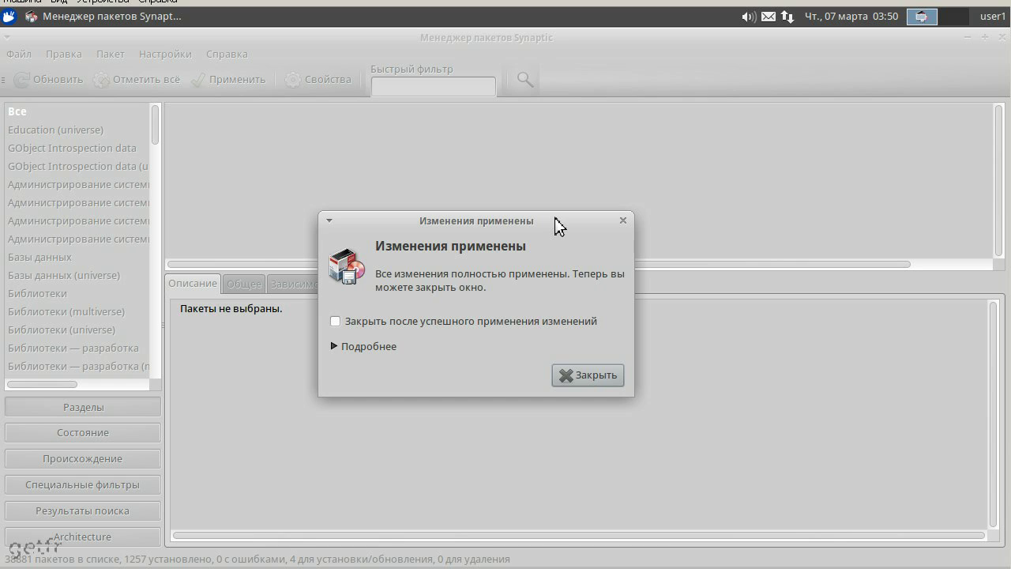
pyautogui.click(596, 372)
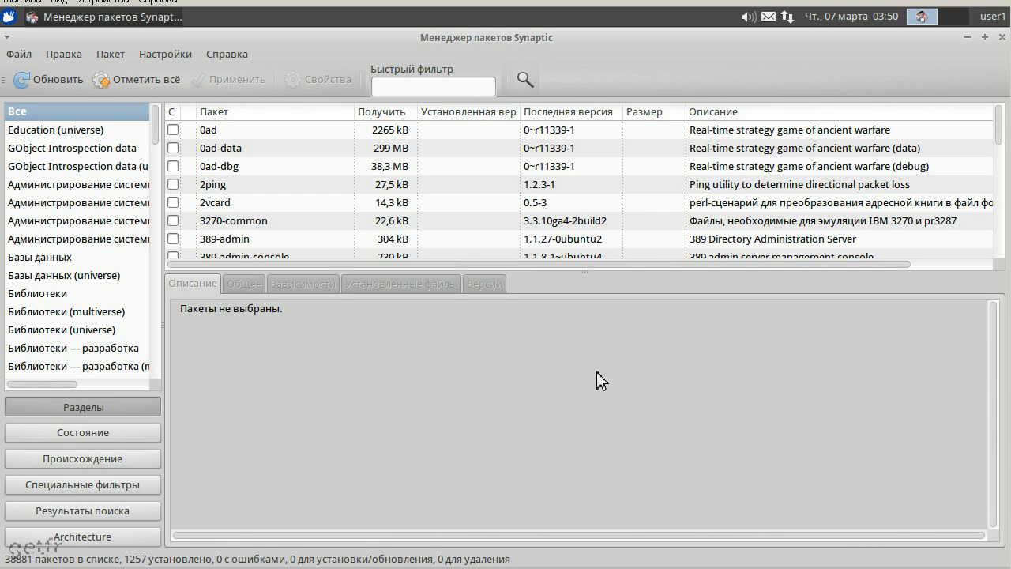
# Minimize Synaptic, browse the applications menu without launching anything, and reveal the bottom dock.
pyautogui.click(967, 38)
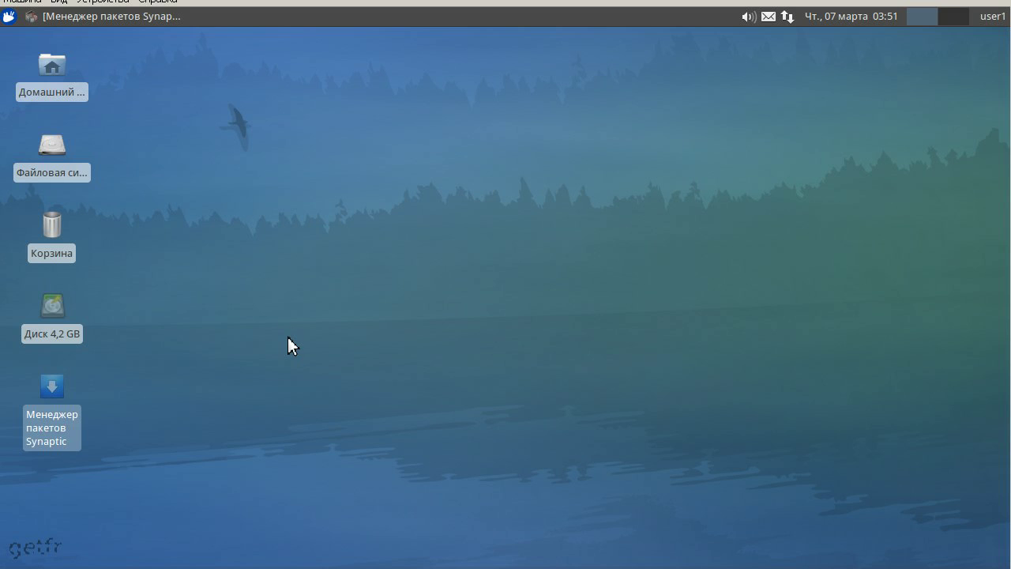
pyautogui.click(10, 19)
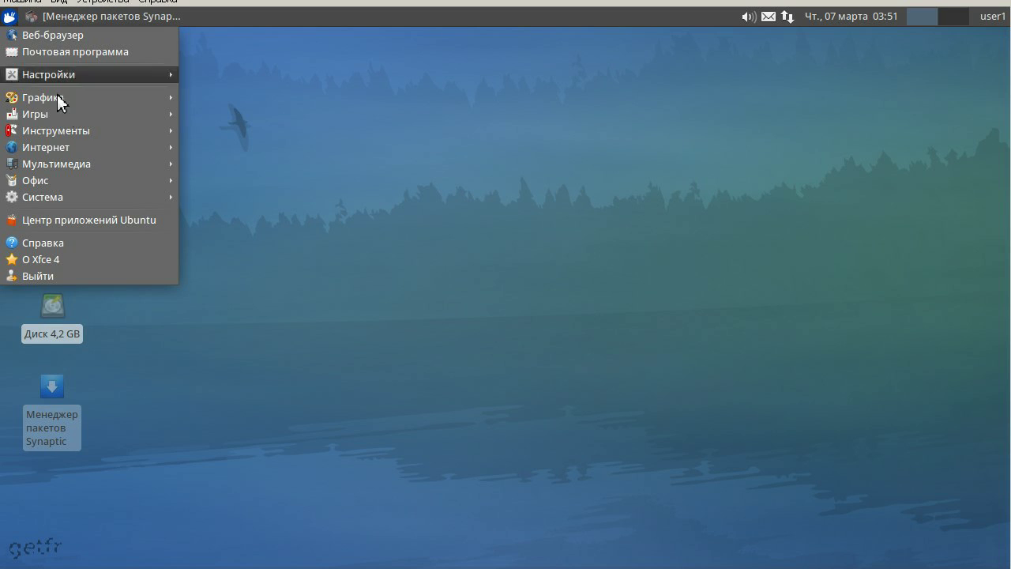
pyautogui.moveTo(109, 197)
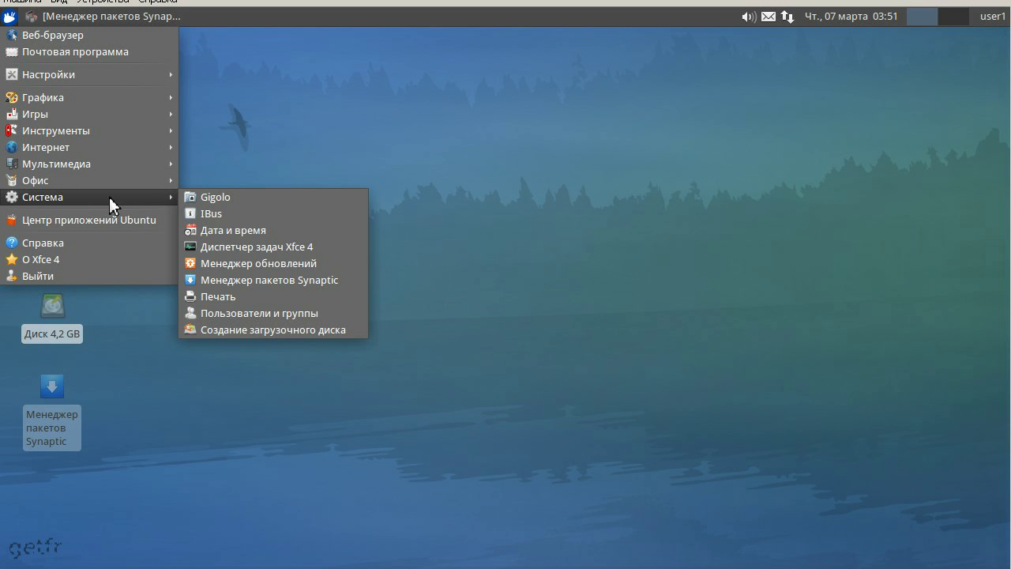
pyautogui.moveTo(144, 147)
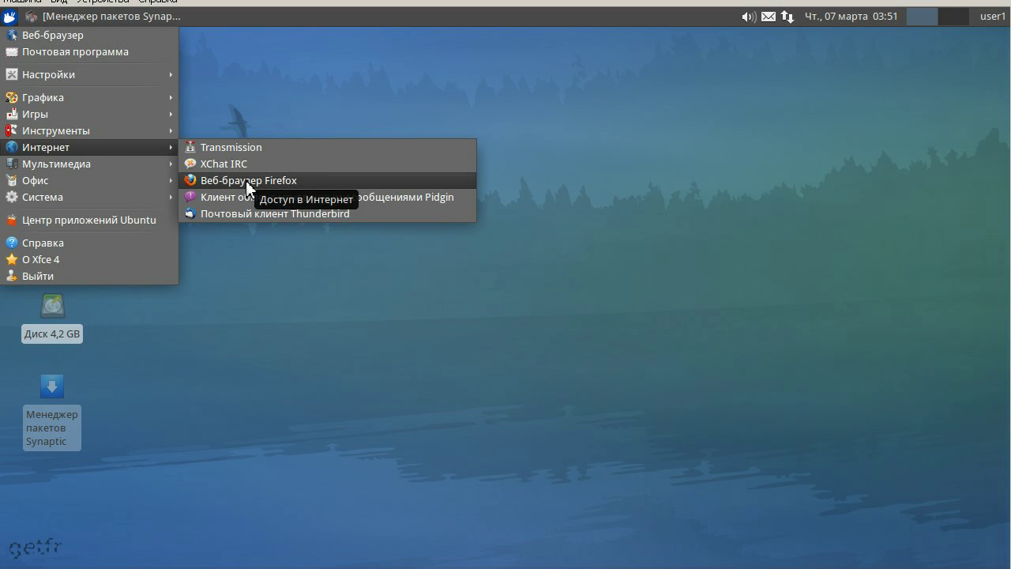
pyautogui.click(638, 311)
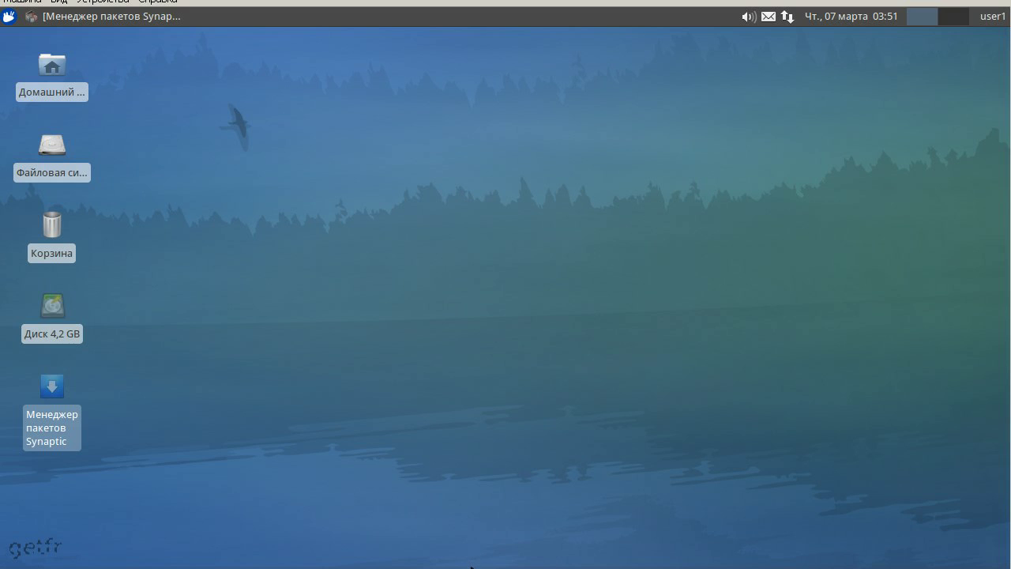
pyautogui.moveTo(471, 565)
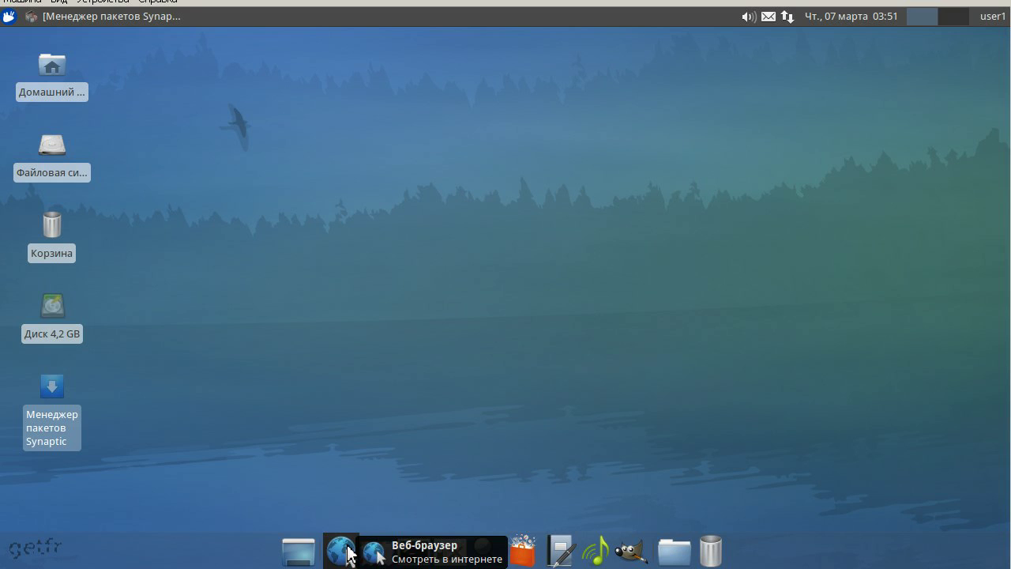
# Launch Firefox from the dock and put the cursor in its address bar.
pyautogui.click(348, 553)
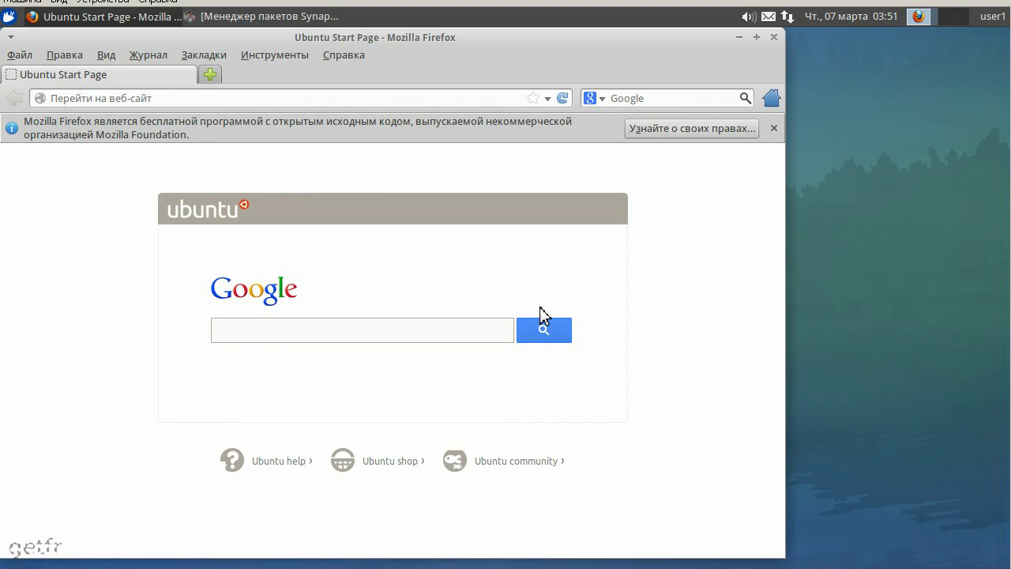
pyautogui.click(246, 101)
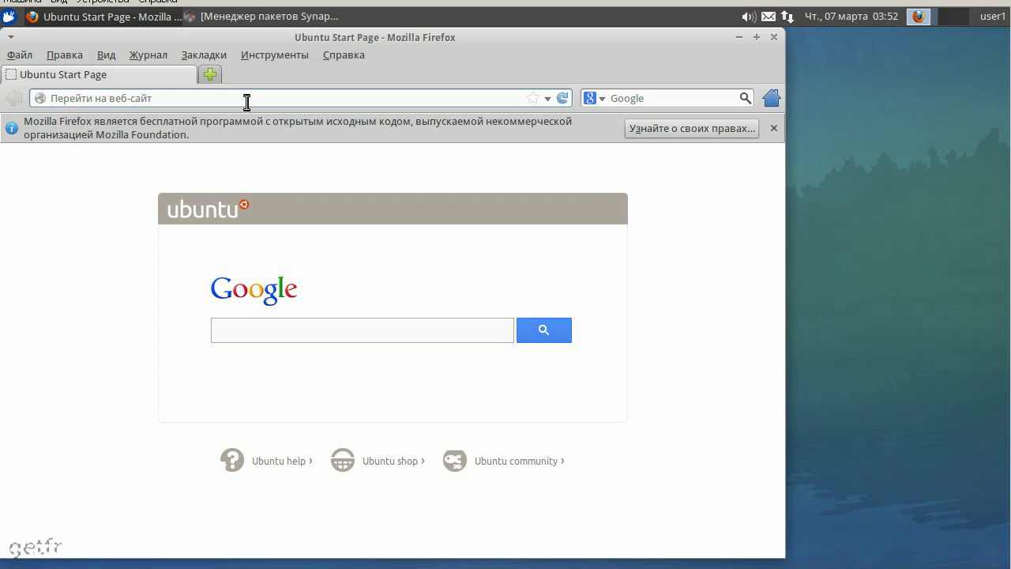
# Load getfr.no-ip.org/pub, then browse into iso/ and xubuntu-12.04.1-getfr/.
pyautogui.write('getf')
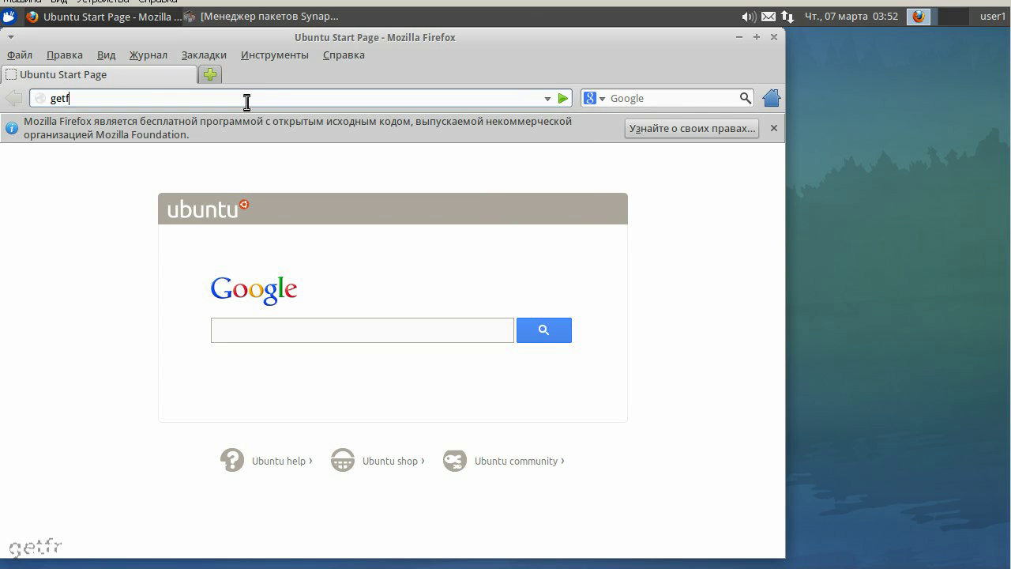
pyautogui.write('r.no-ip.org/pub')
pyautogui.press('Return')
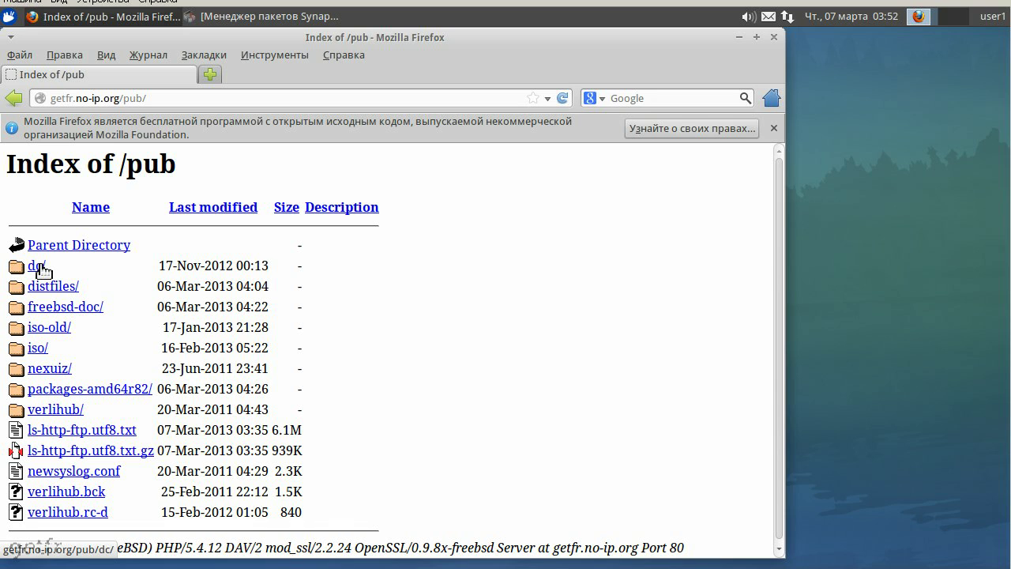
pyautogui.click(37, 348)
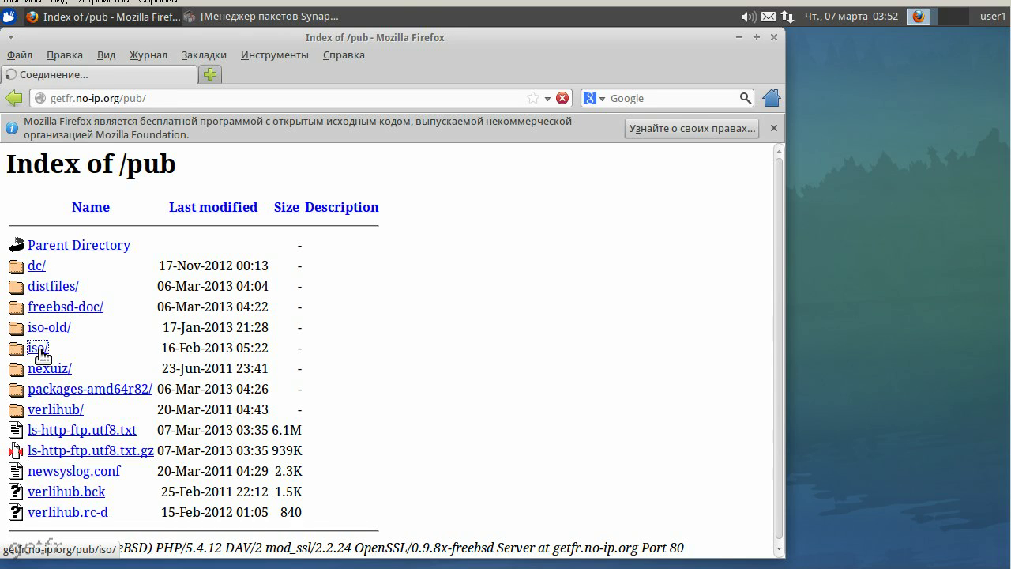
pyautogui.scroll(-10, 276, 428)
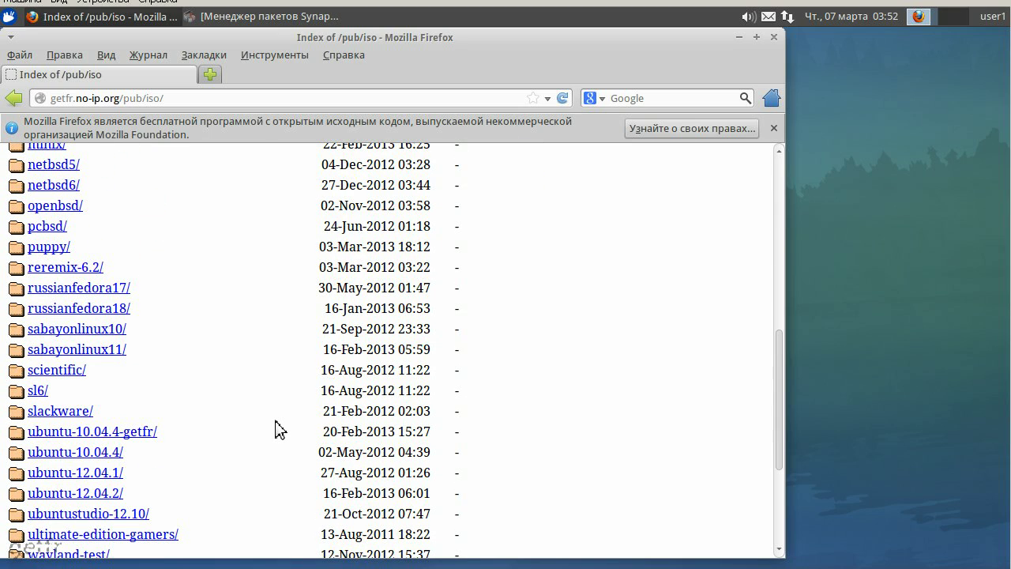
pyautogui.scroll(-3, 276, 429)
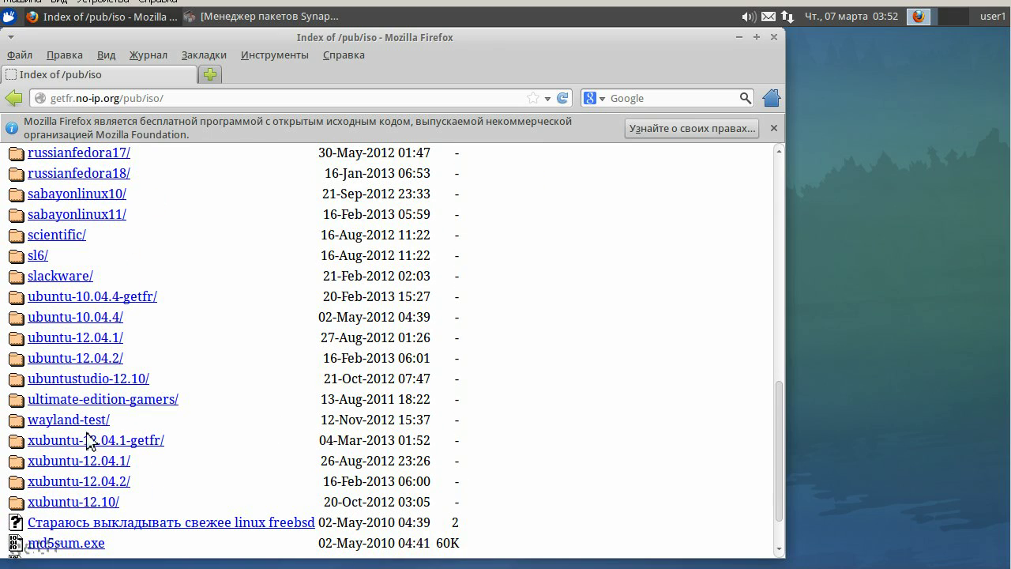
pyautogui.click(113, 447)
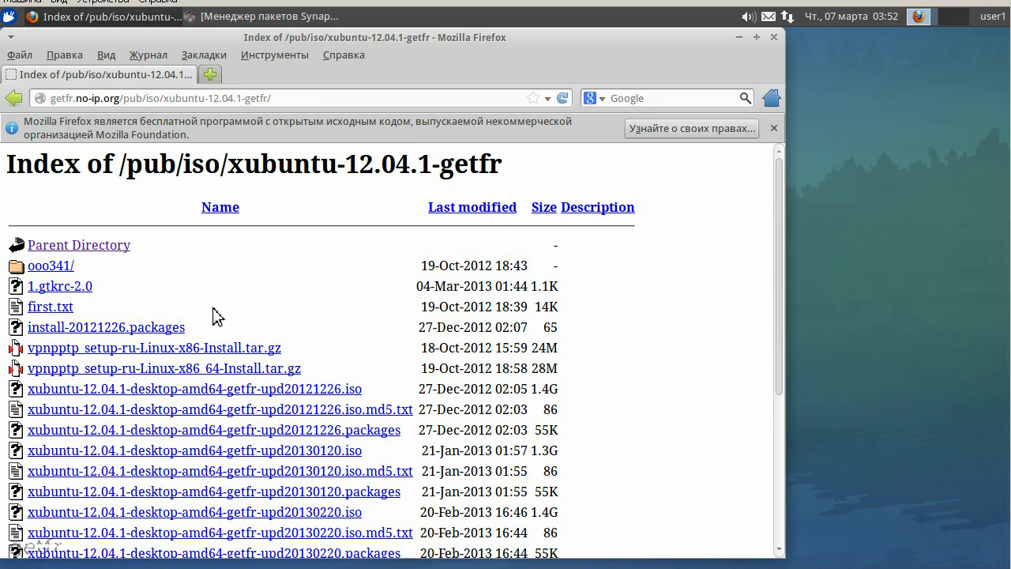
# Save first.txt into Загрузки, then close the downloads list and Firefox.
pyautogui.rightClick(63, 317)
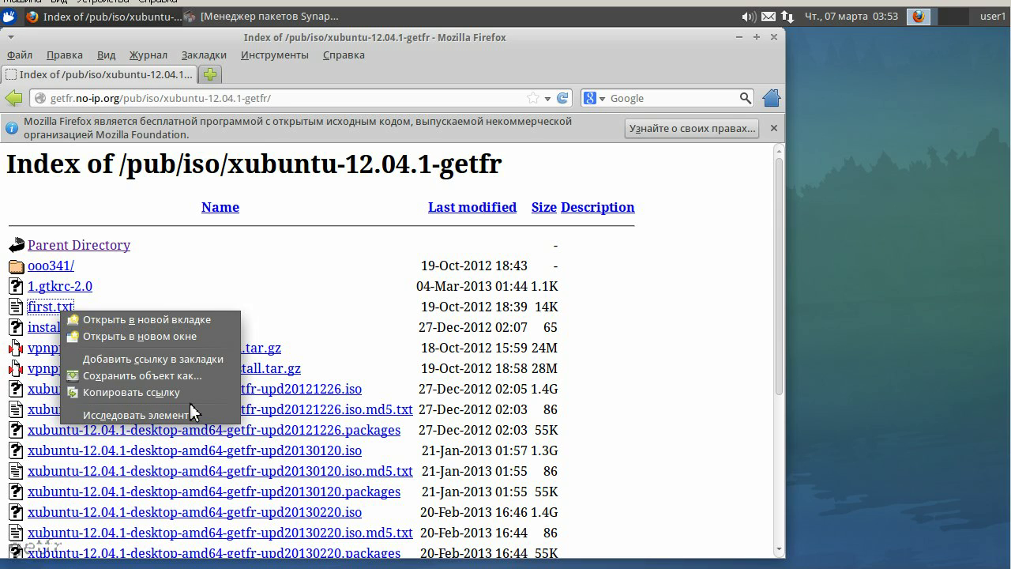
pyautogui.click(191, 375)
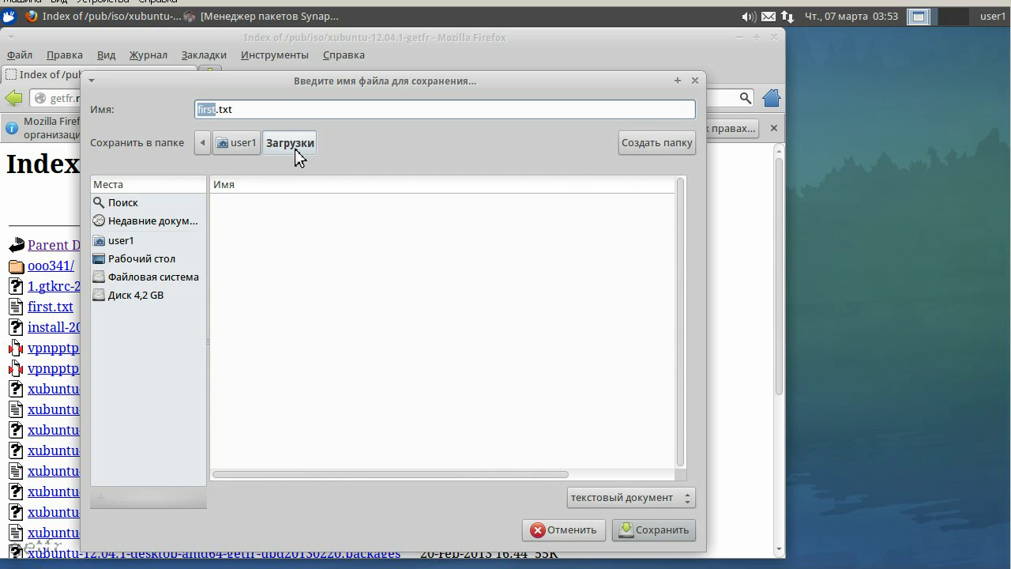
pyautogui.click(672, 537)
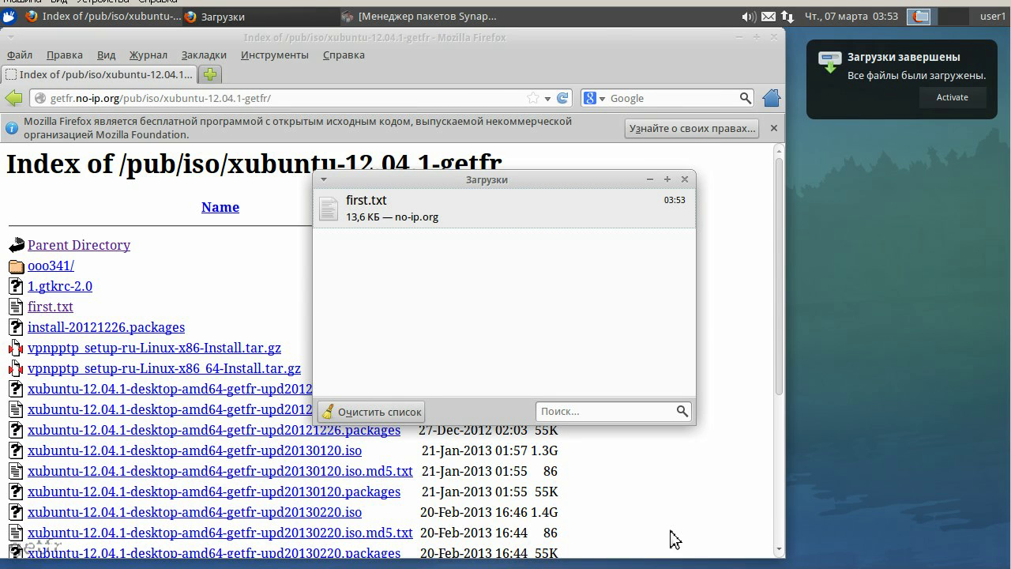
pyautogui.click(685, 180)
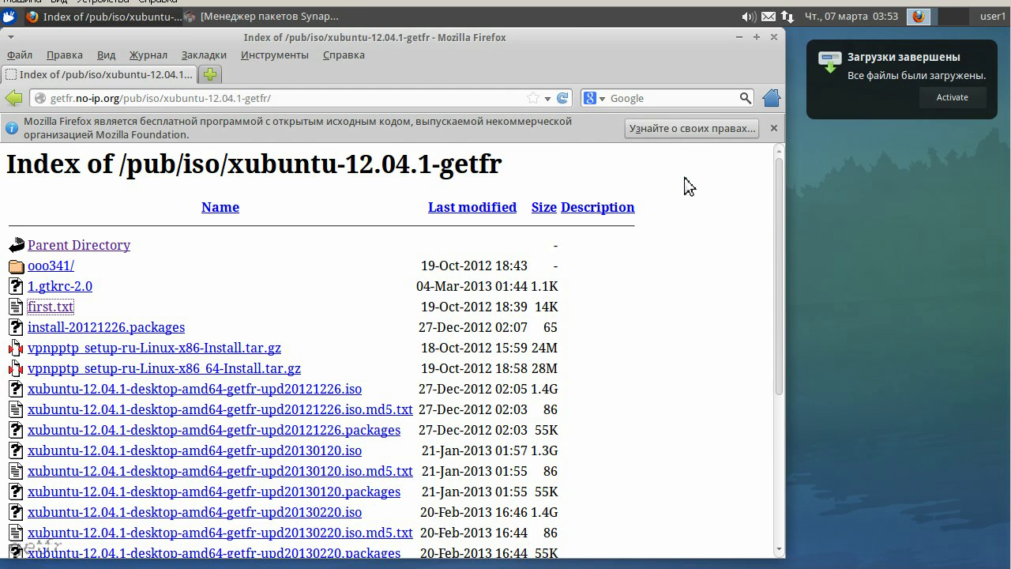
pyautogui.click(773, 38)
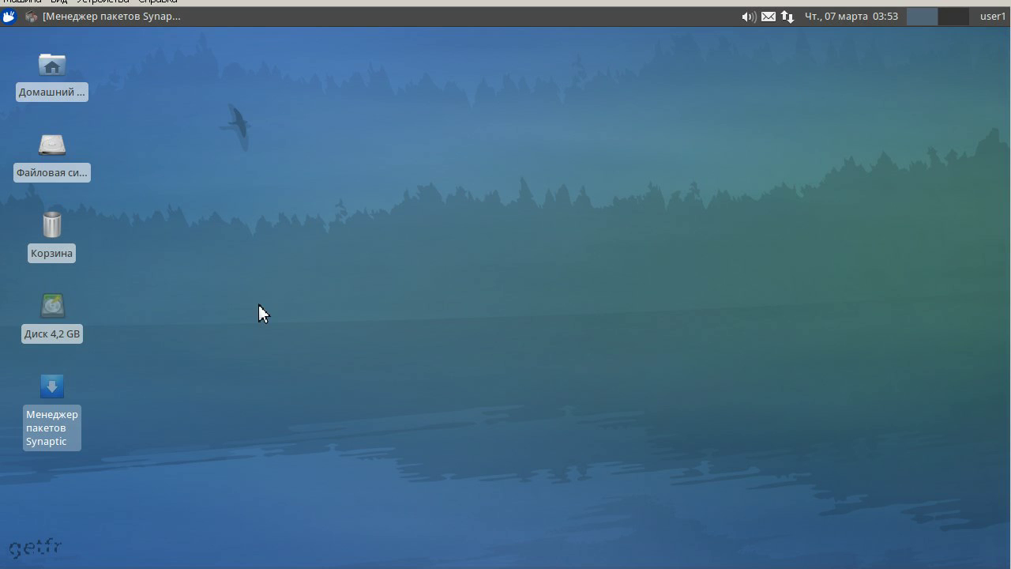
# Restore Synaptic from the panel and open its Файл menu.
pyautogui.click(137, 21)
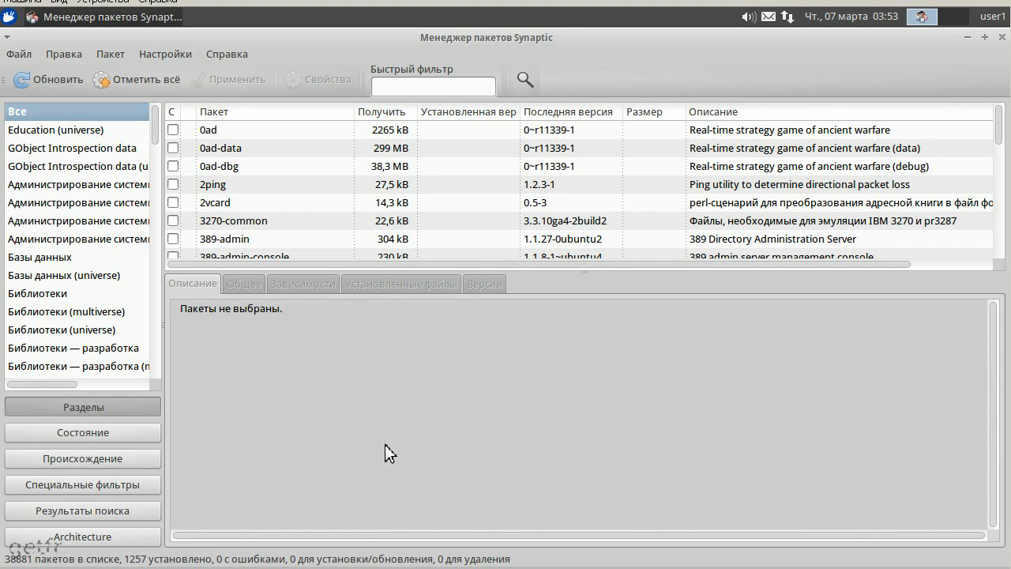
pyautogui.click(29, 53)
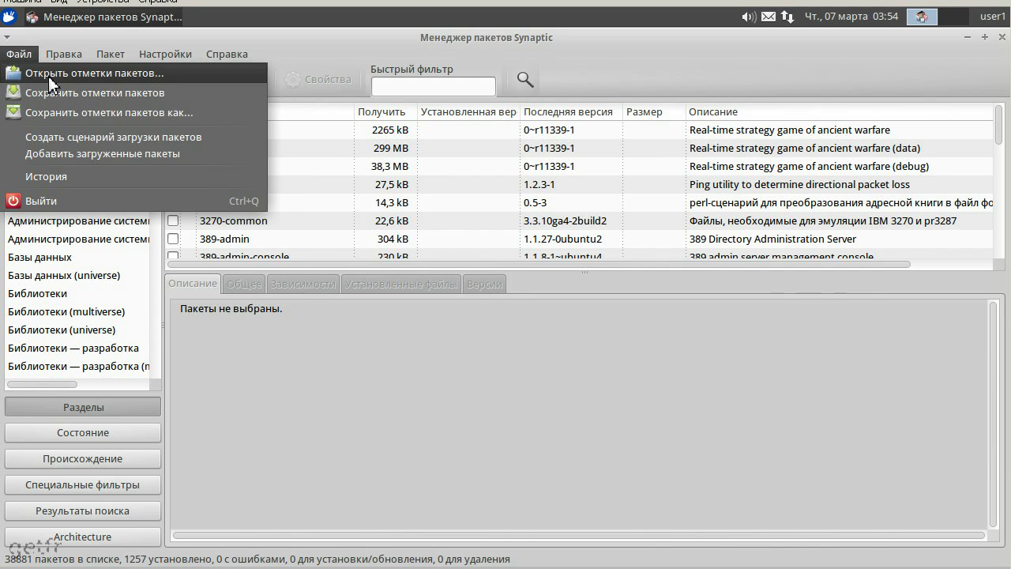
# Load package marks from /home/user1/Загрузки/first.txt via Открыть отметки пакетов.
pyautogui.click(48, 76)
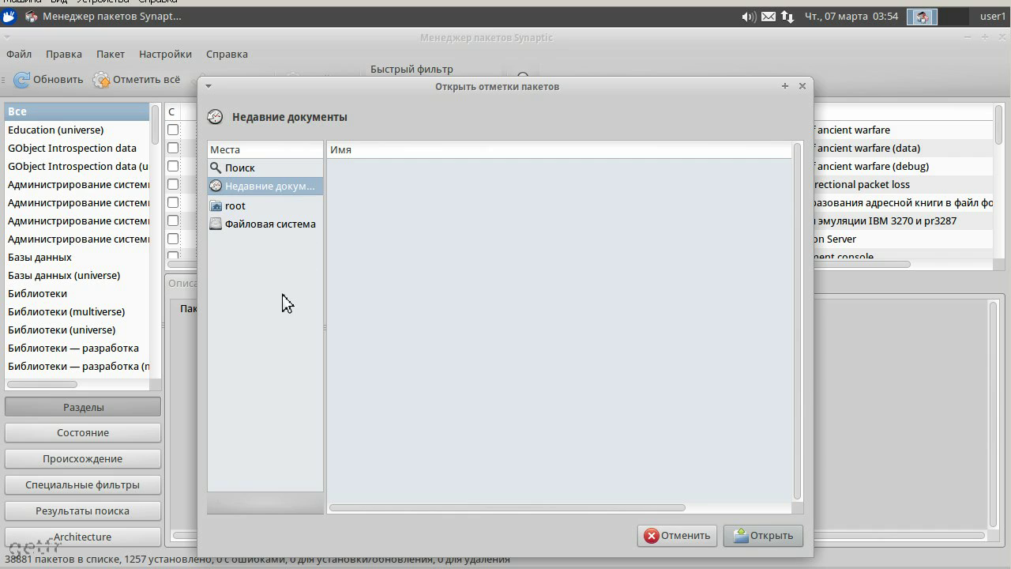
pyautogui.click(286, 224)
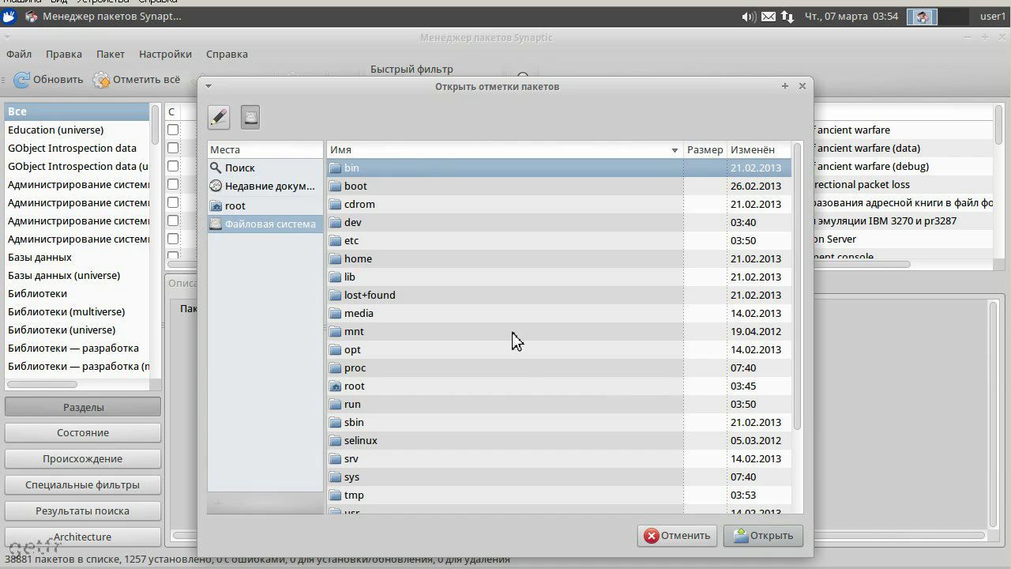
pyautogui.doubleClick(363, 261)
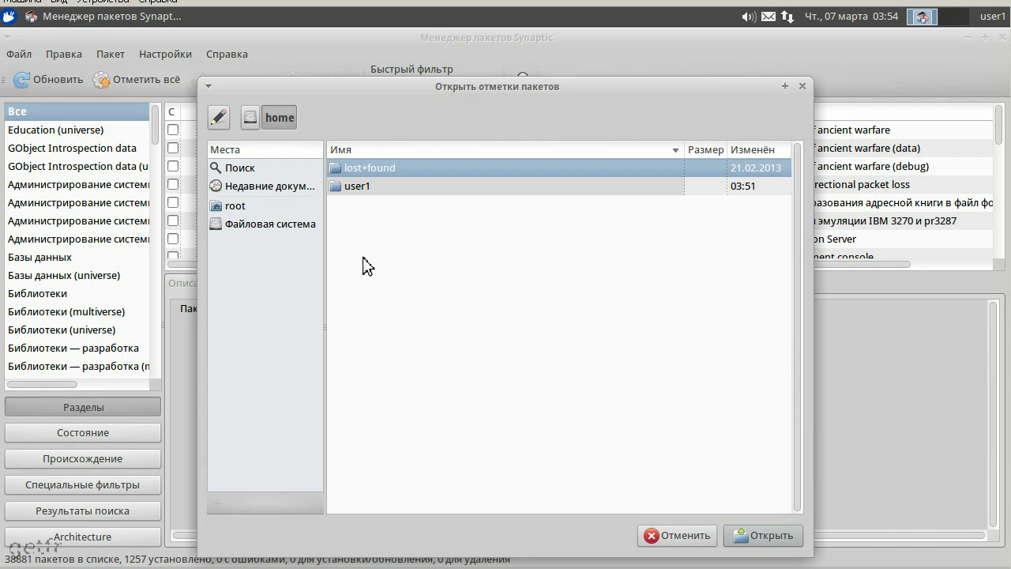
pyautogui.click(371, 197)
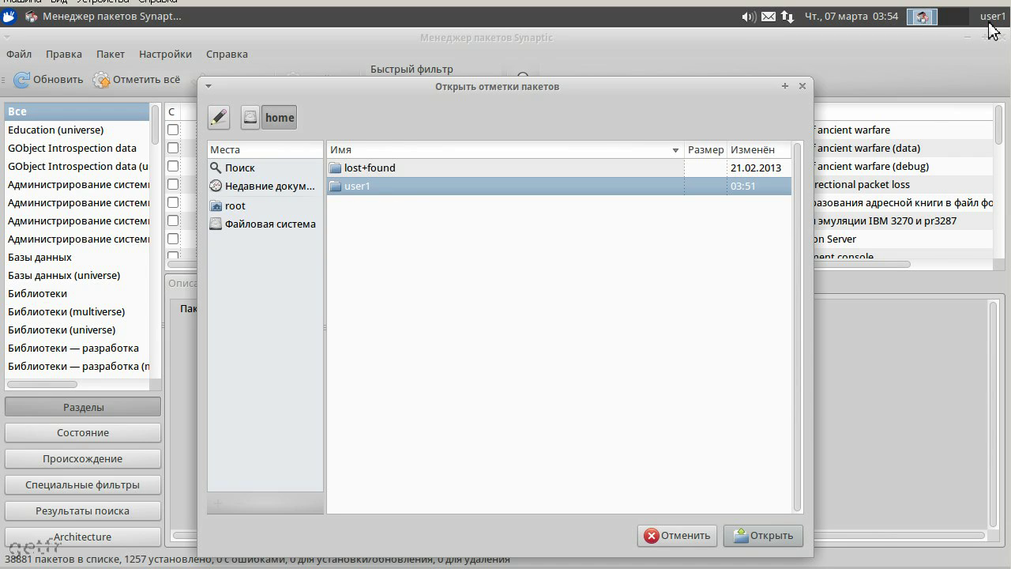
pyautogui.doubleClick(351, 186)
pyautogui.click(374, 206)
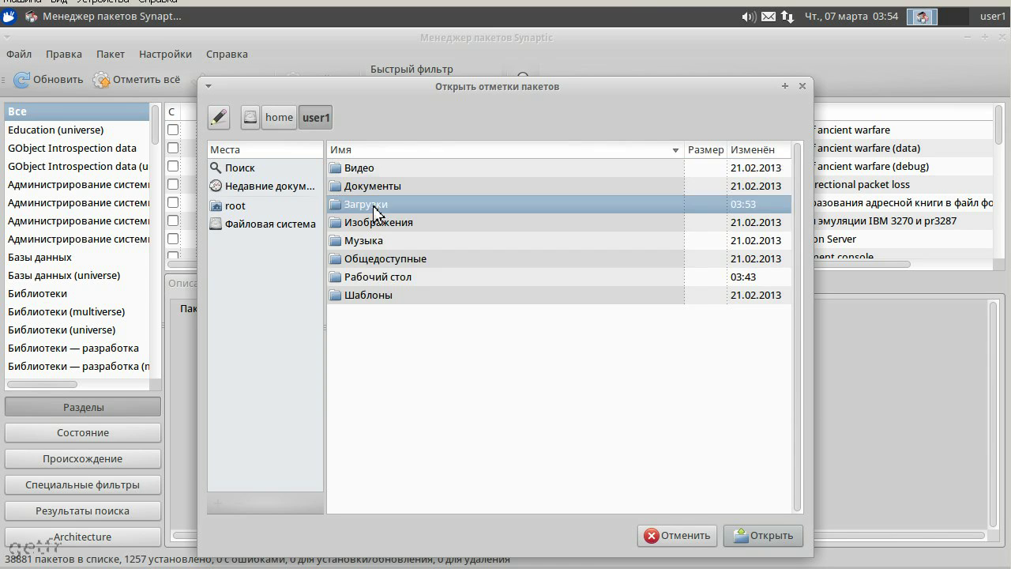
pyautogui.doubleClick(373, 206)
pyautogui.click(758, 537)
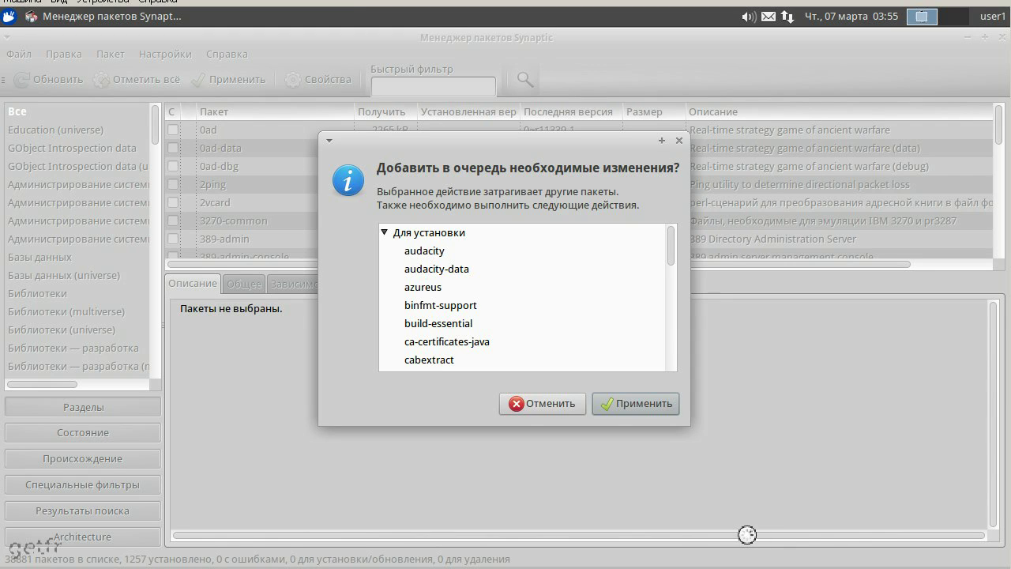
# Scroll the required-changes list, select skype, and move the dialog up and enlarge it.
pyautogui.moveTo(671, 245); pyautogui.dragTo(668, 357)
pyautogui.scroll(12, 584, 325)
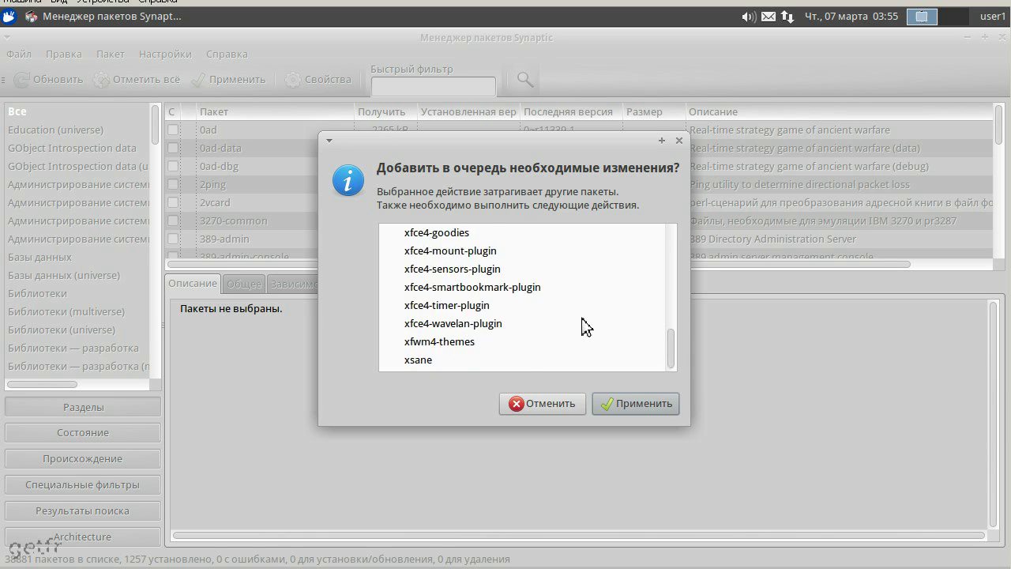
pyautogui.scroll(8, 584, 325)
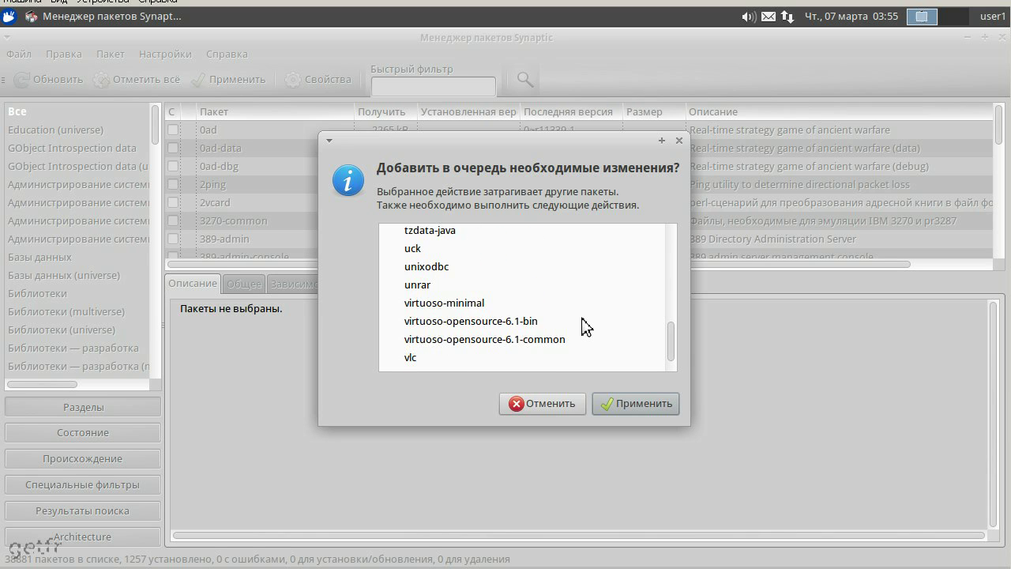
pyautogui.scroll(10, 585, 325)
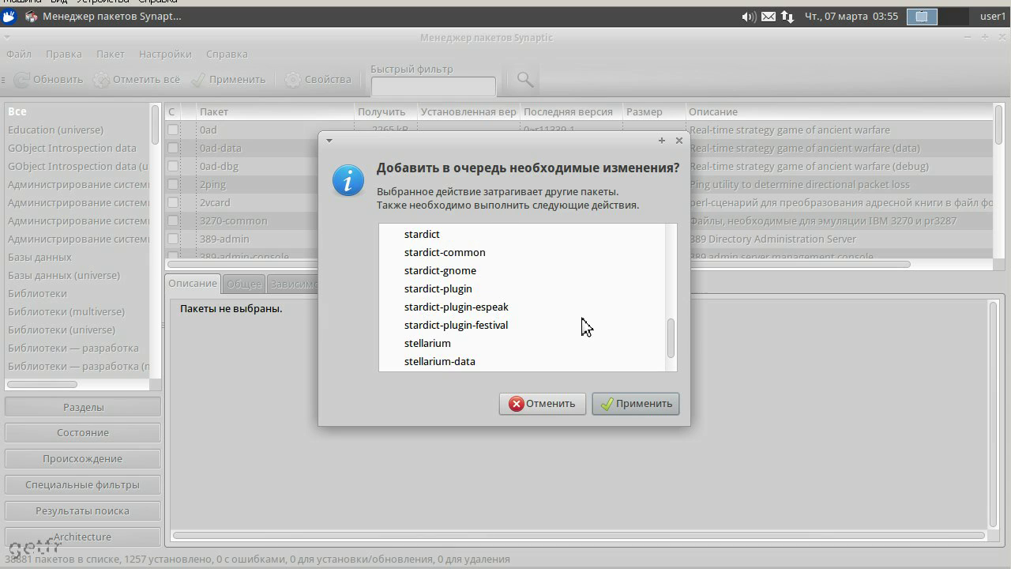
pyautogui.scroll(-1, 584, 325)
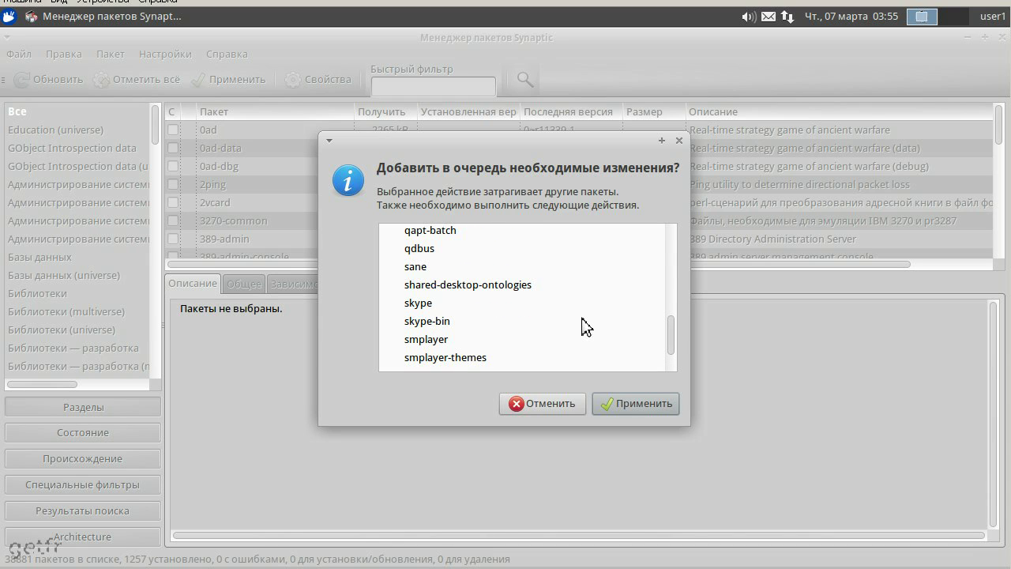
pyautogui.click(440, 310)
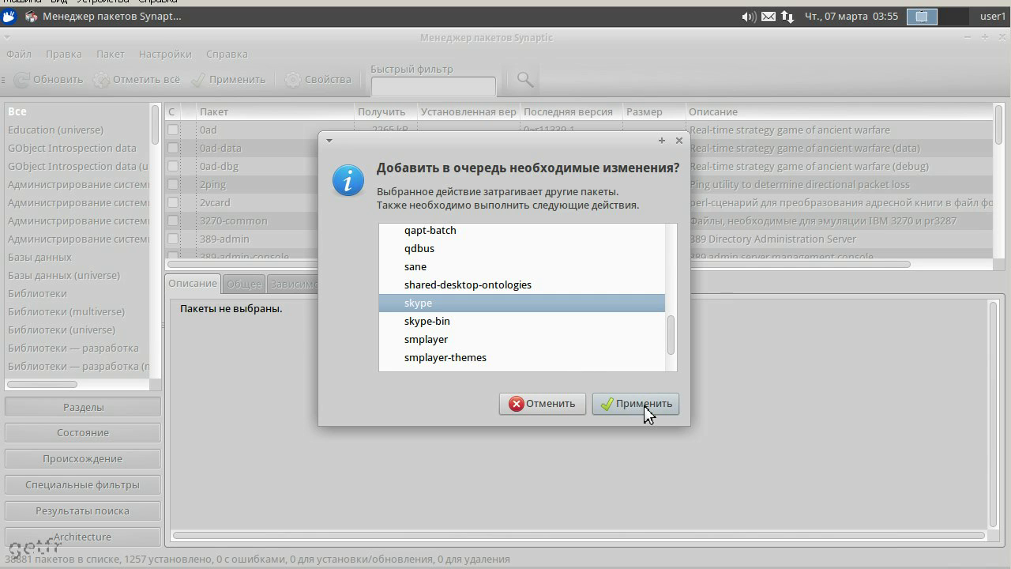
pyautogui.moveTo(672, 337); pyautogui.dragTo(677, 253)
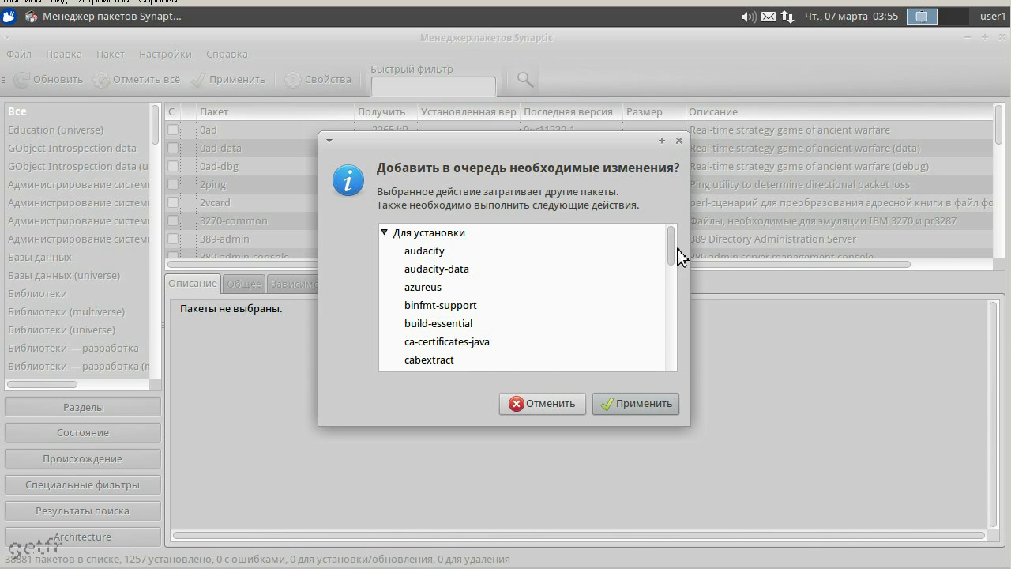
pyautogui.scroll(-3, 619, 327)
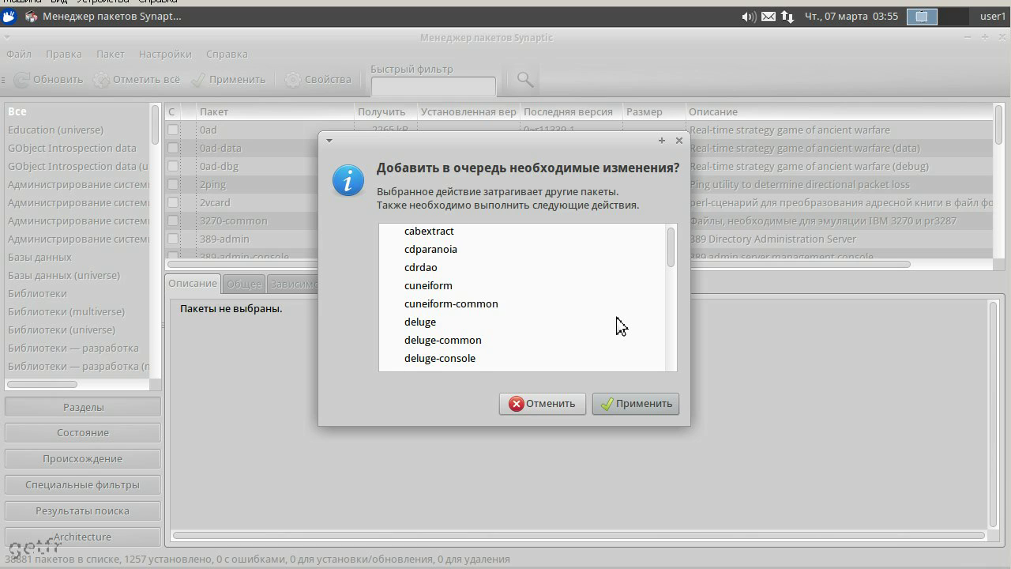
pyautogui.scroll(-2, 618, 326)
pyautogui.scroll(-3, 618, 327)
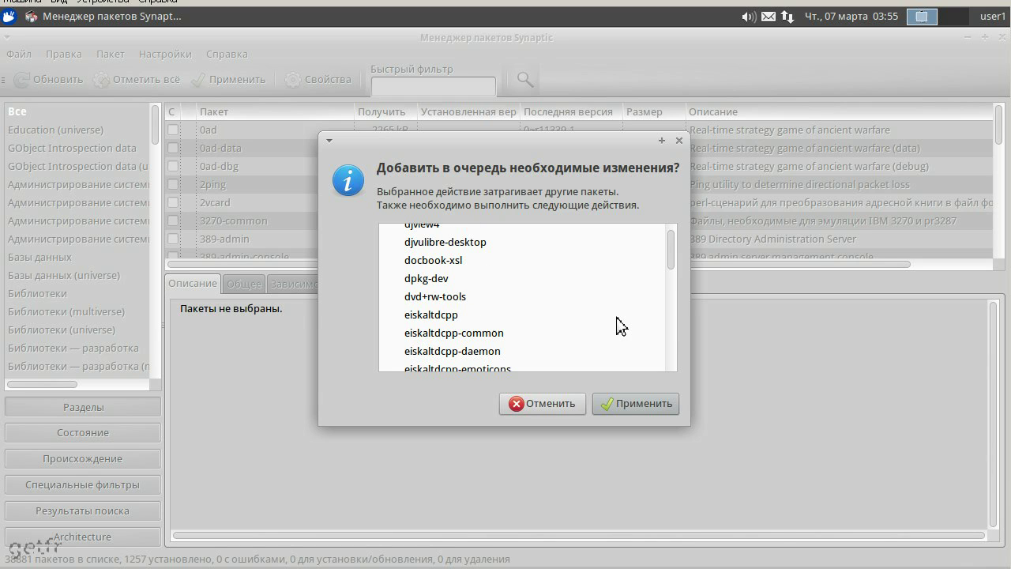
pyautogui.scroll(-12, 632, 306)
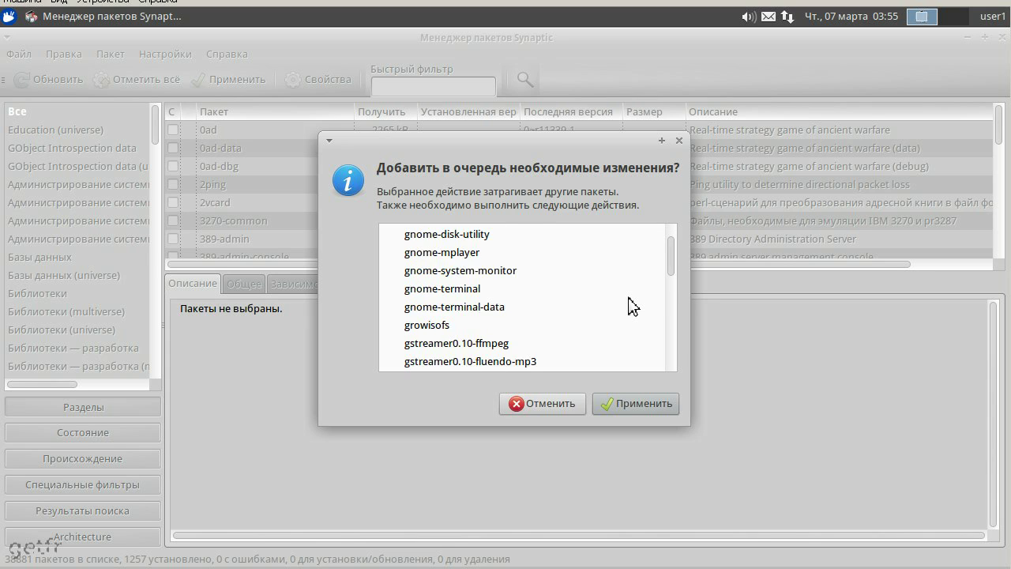
pyautogui.scroll(-3, 632, 306)
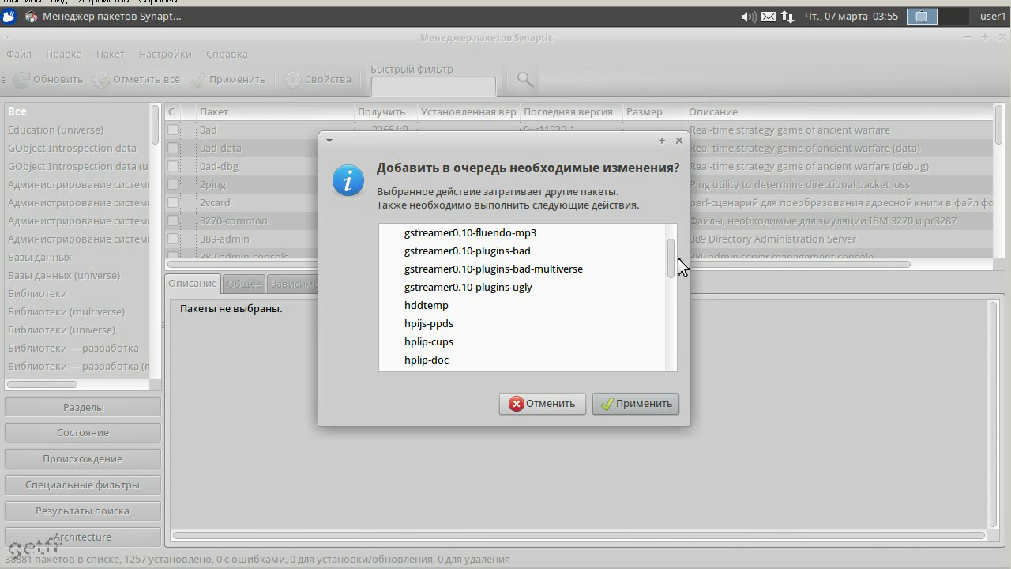
pyautogui.moveTo(675, 259); pyautogui.dragTo(669, 357)
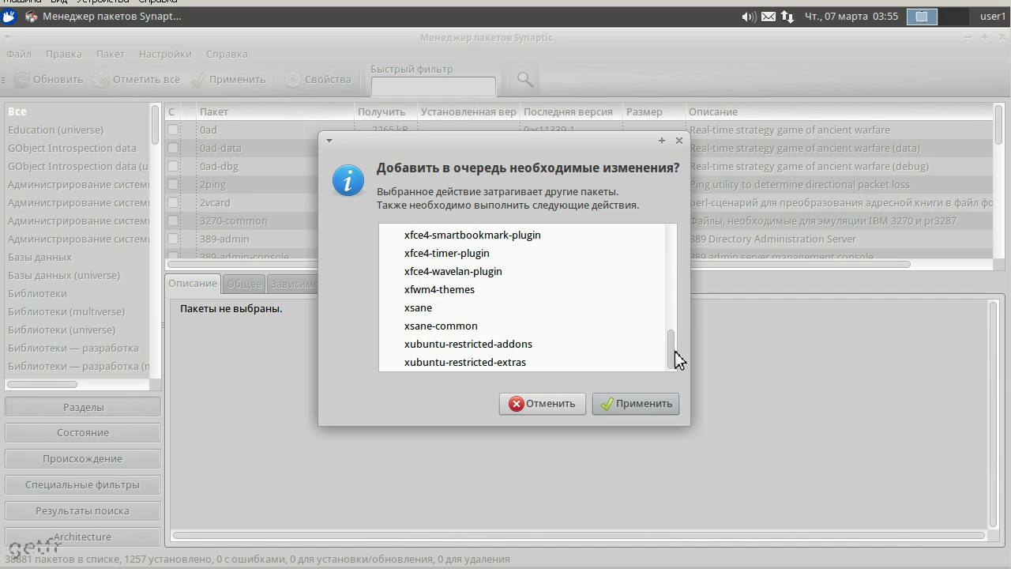
pyautogui.moveTo(677, 356); pyautogui.dragTo(672, 234)
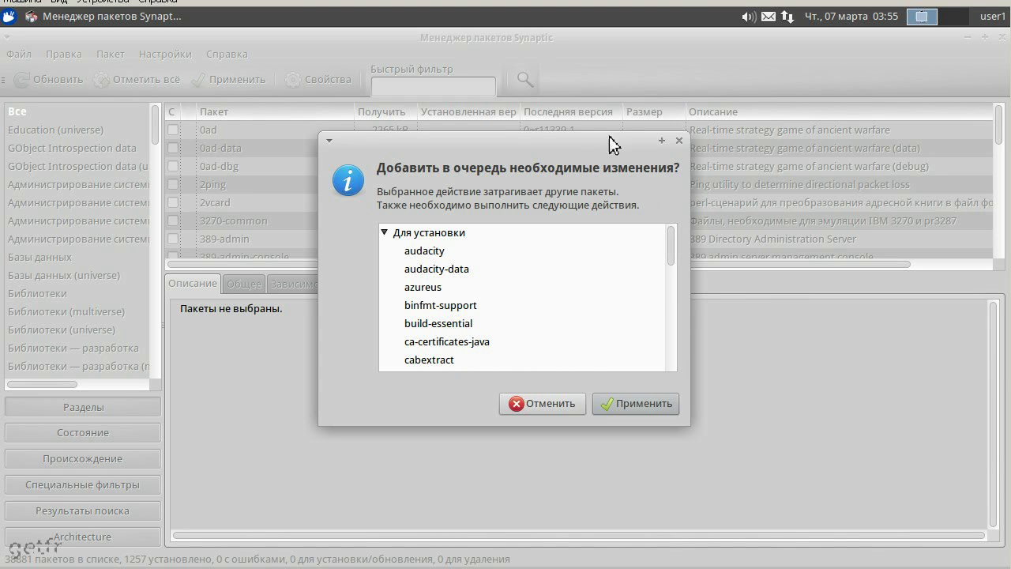
pyautogui.moveTo(611, 138); pyautogui.dragTo(605, 35)
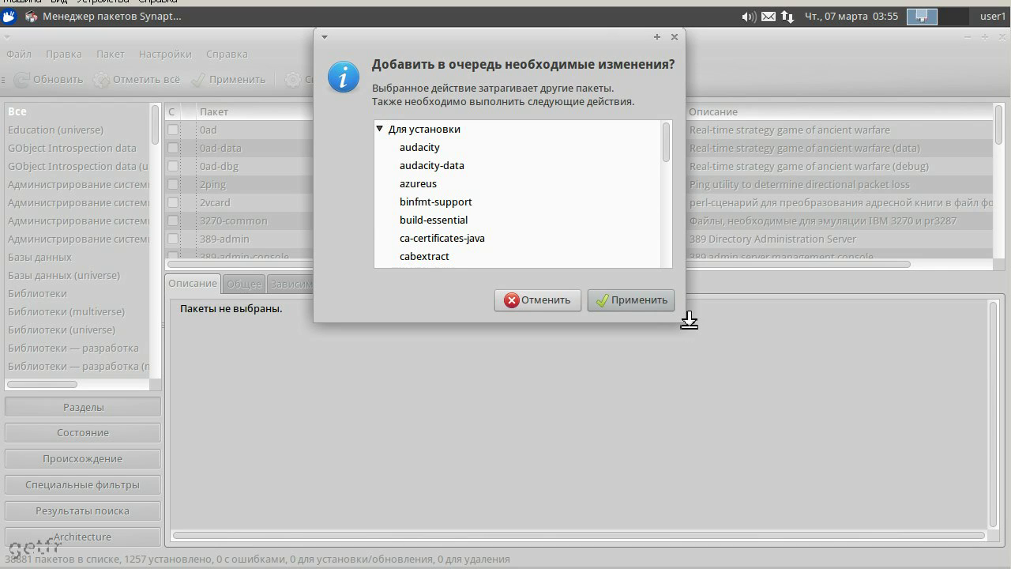
pyautogui.moveTo(688, 319); pyautogui.dragTo(681, 564)
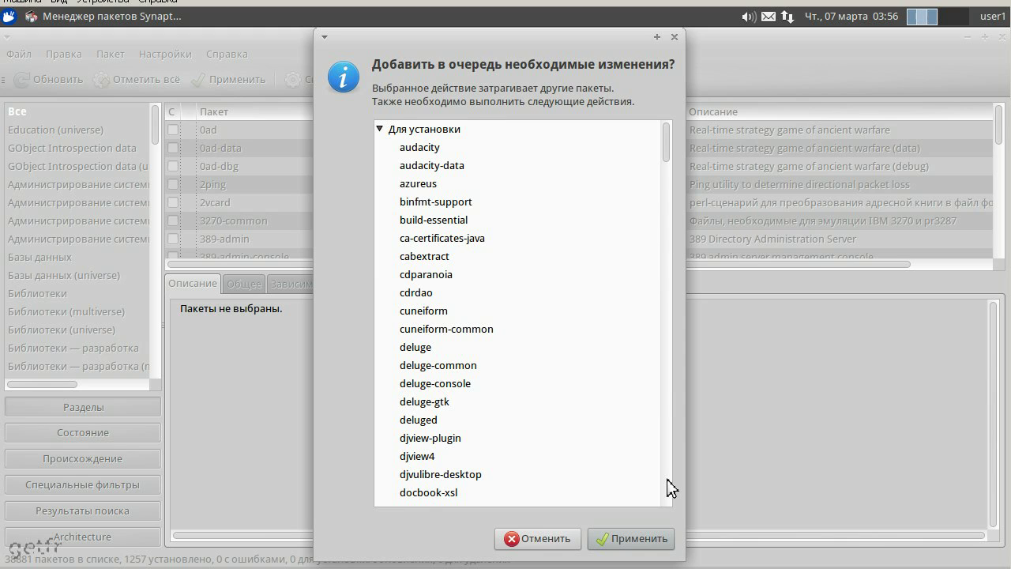
# Page to the end of the required packages list and accept them with Применить.
pyautogui.scroll(-7, 667, 486)
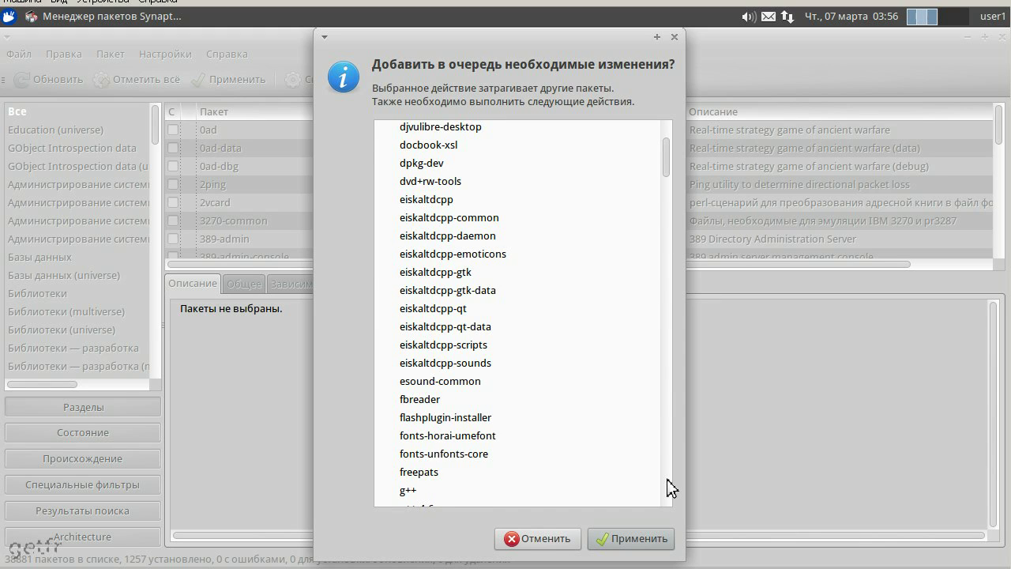
pyautogui.scroll(-7, 667, 486)
pyautogui.scroll(-7, 667, 486)
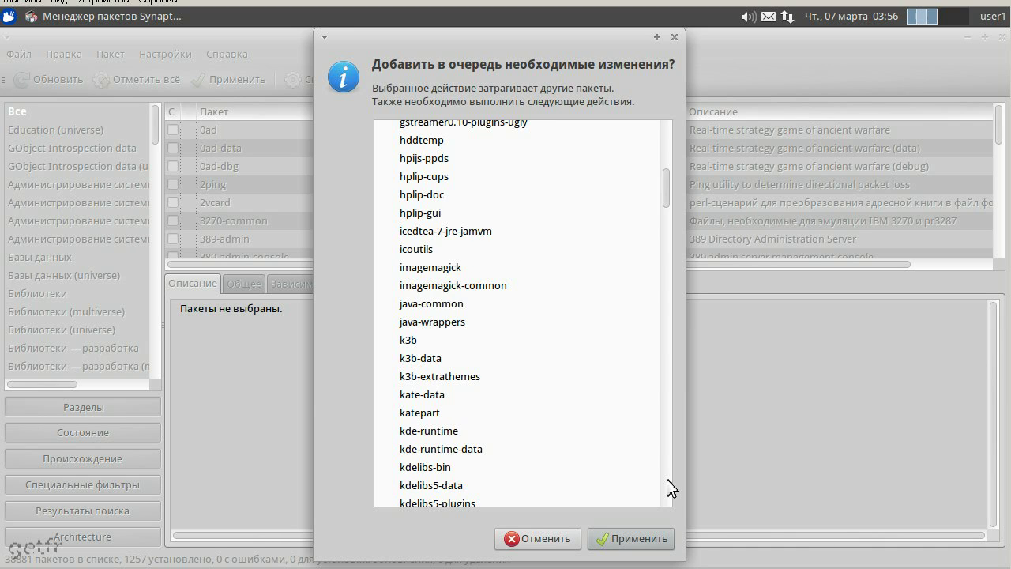
pyautogui.scroll(-7, 667, 486)
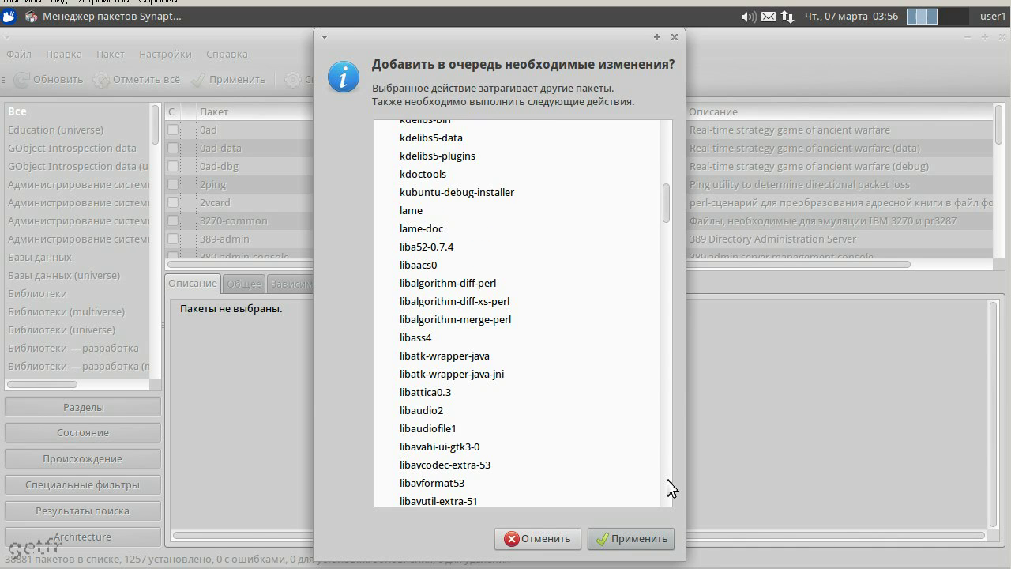
pyautogui.scroll(-7, 668, 486)
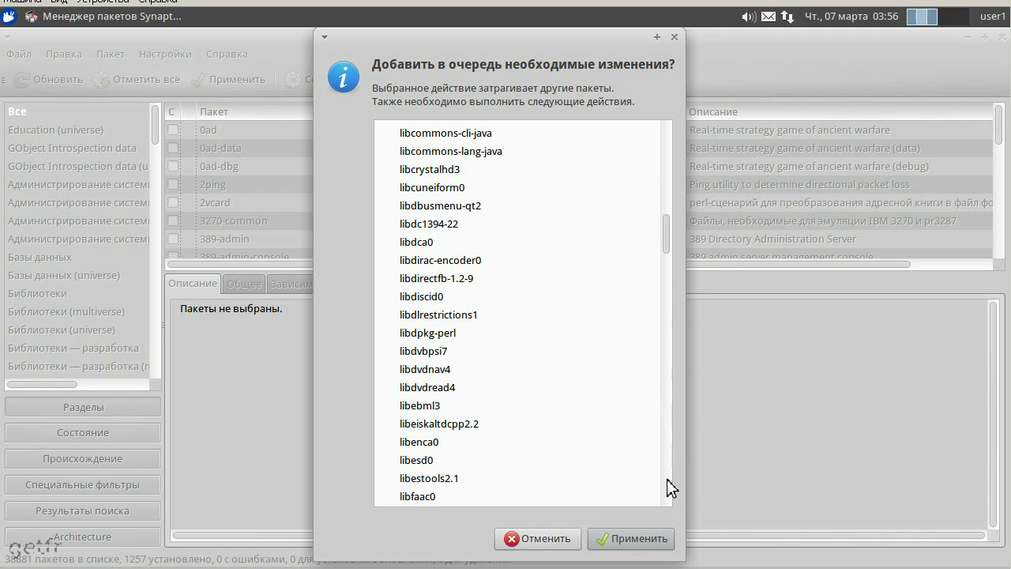
pyautogui.click(667, 479)
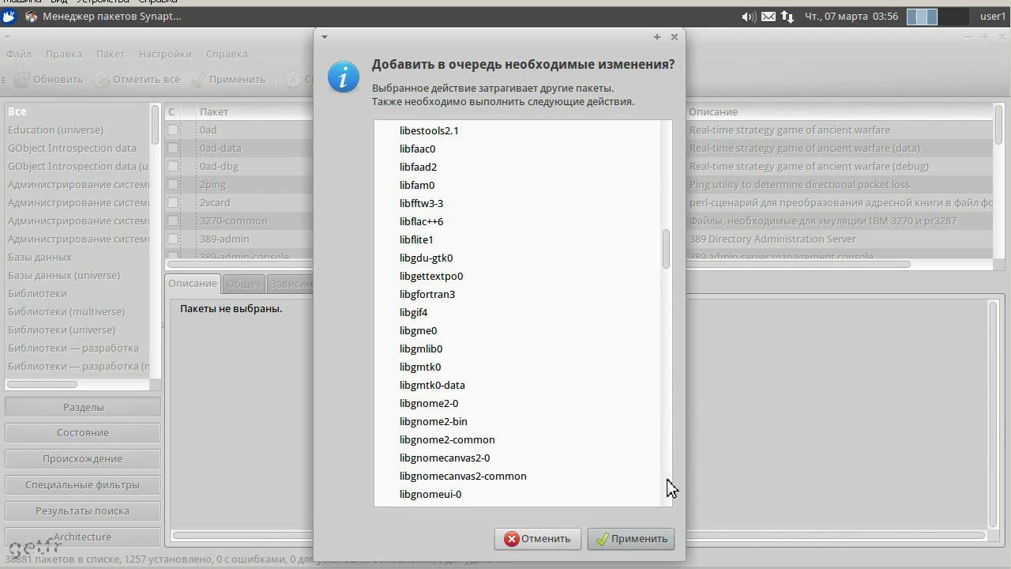
pyautogui.click(667, 479)
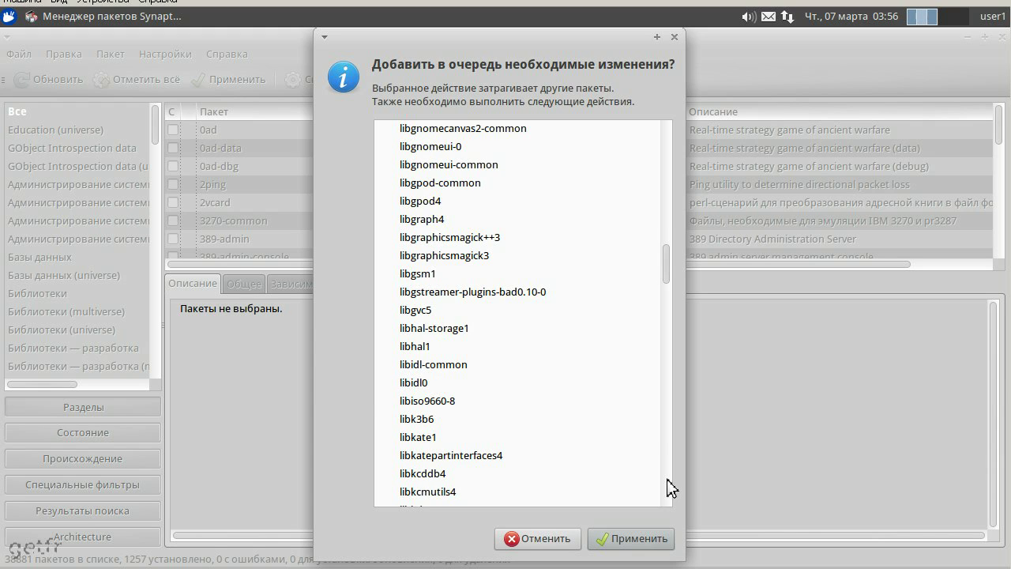
pyautogui.click(667, 479)
pyautogui.click(668, 479)
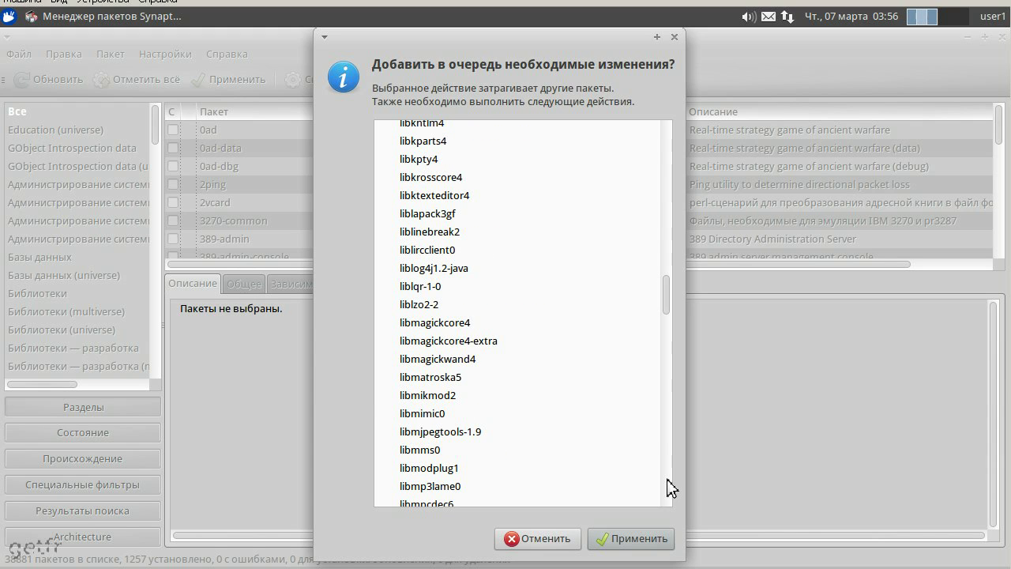
pyautogui.click(667, 479)
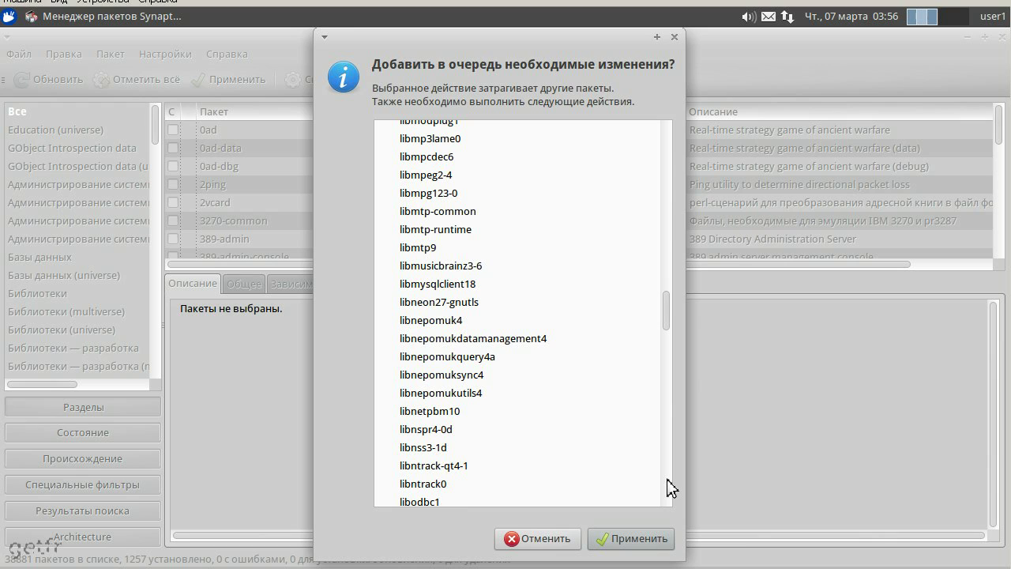
pyautogui.click(667, 479)
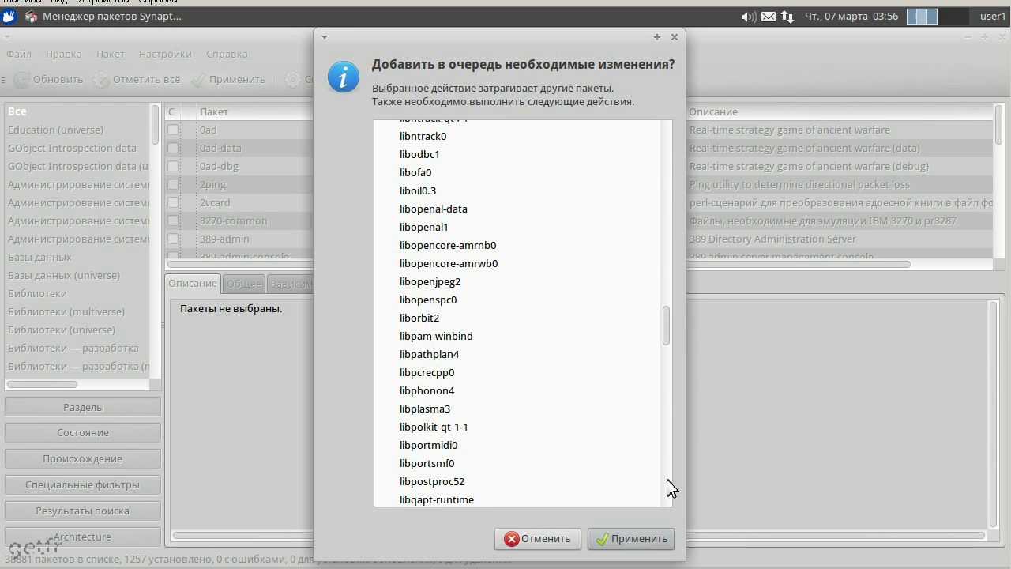
pyautogui.click(668, 479)
pyautogui.click(667, 487)
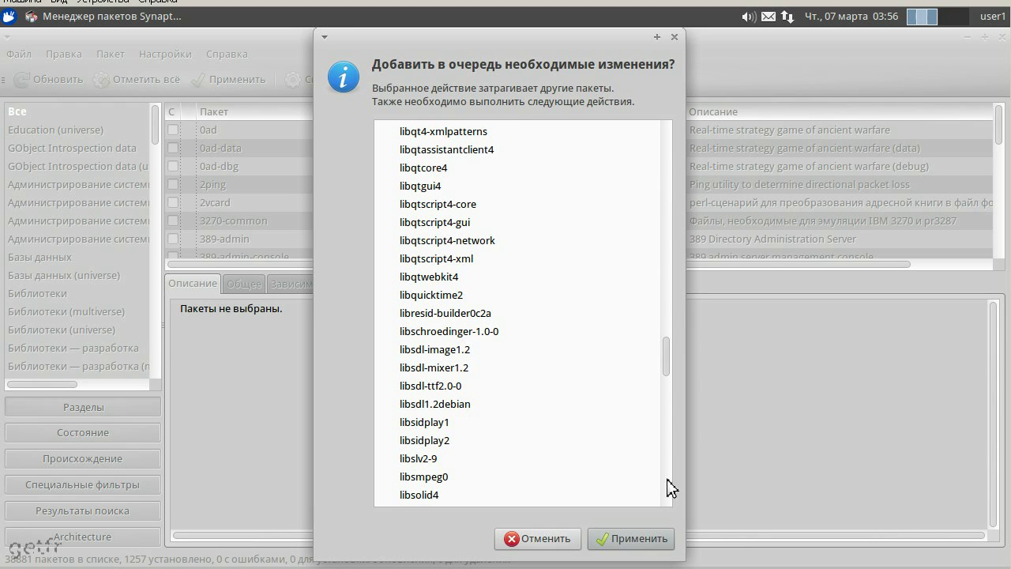
pyautogui.click(667, 487)
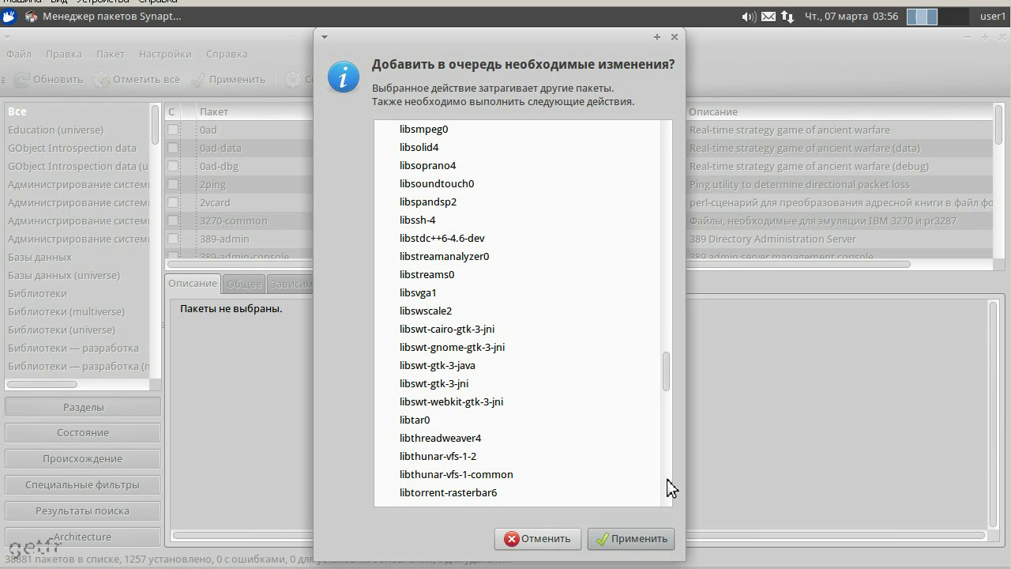
pyautogui.click(667, 487)
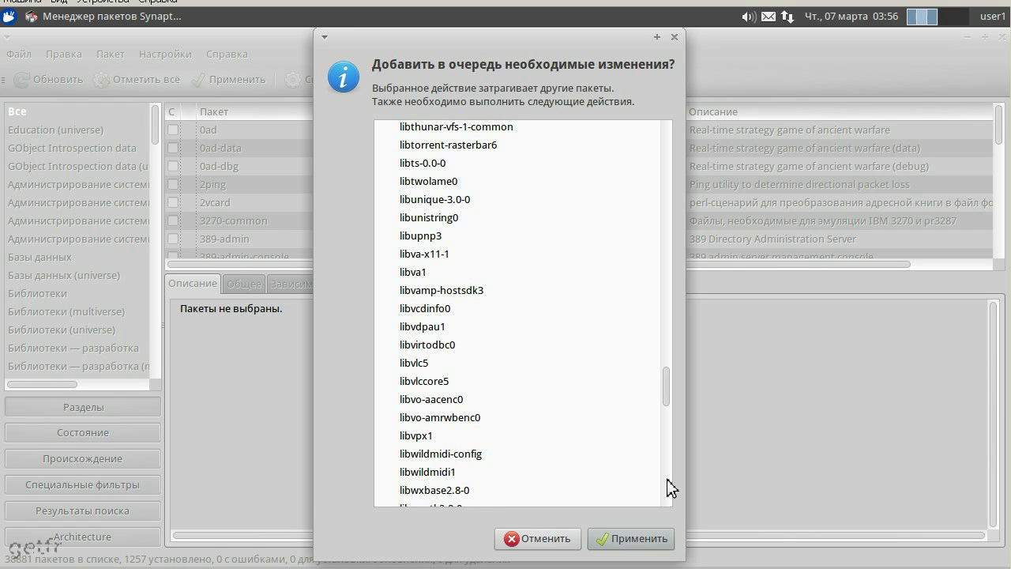
pyautogui.click(667, 487)
pyautogui.click(667, 487)
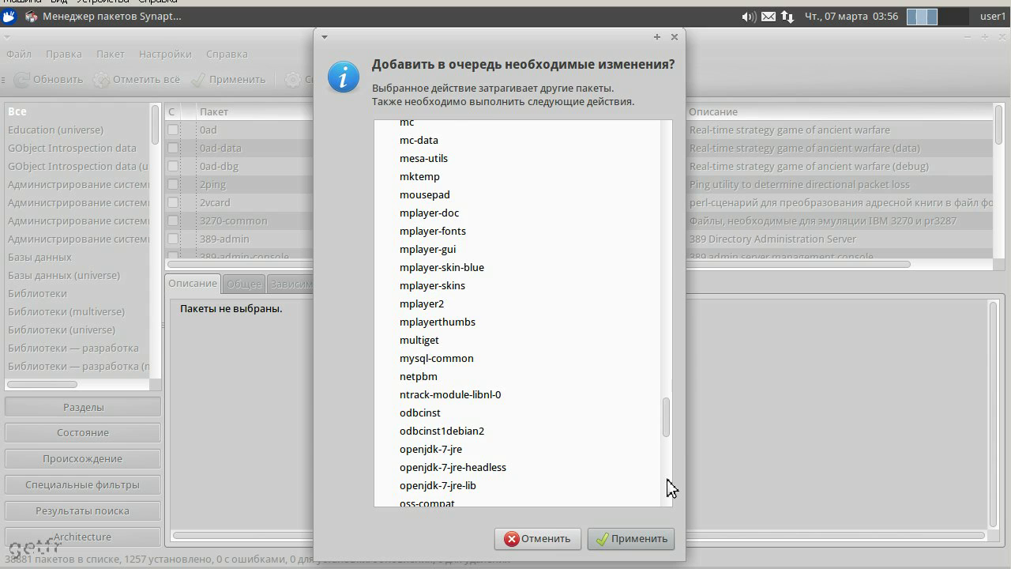
pyautogui.click(668, 487)
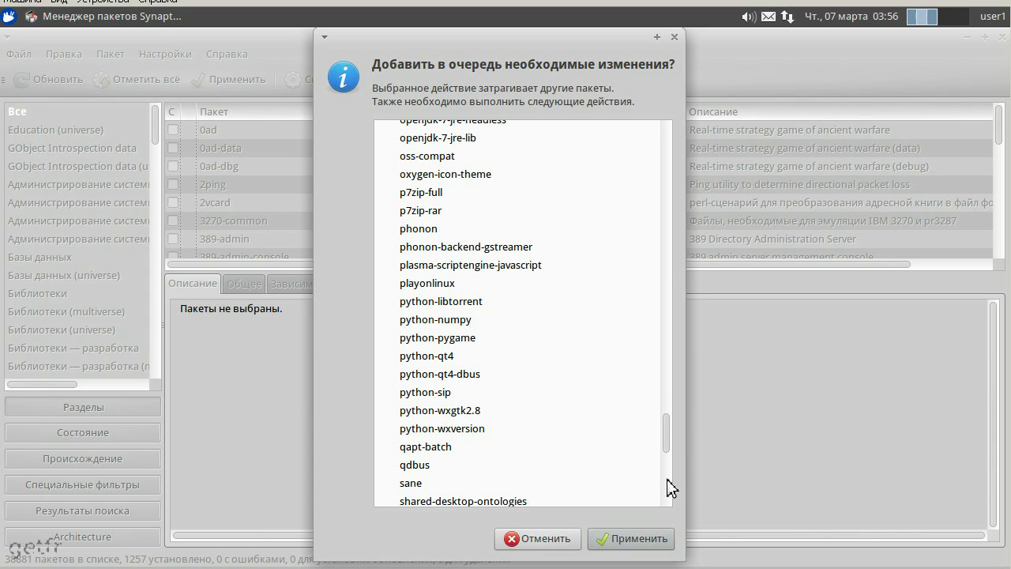
pyautogui.click(668, 488)
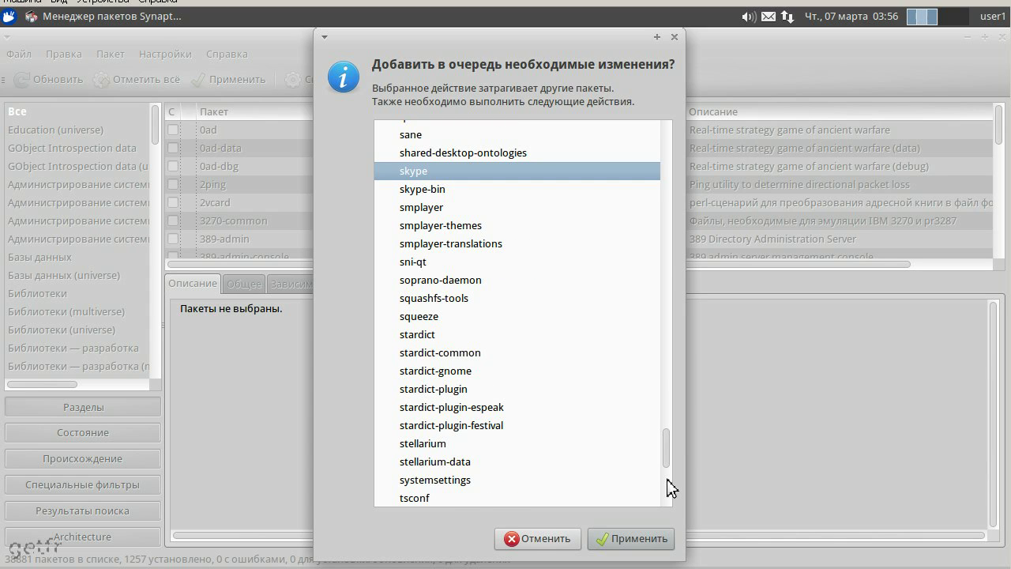
pyautogui.click(667, 487)
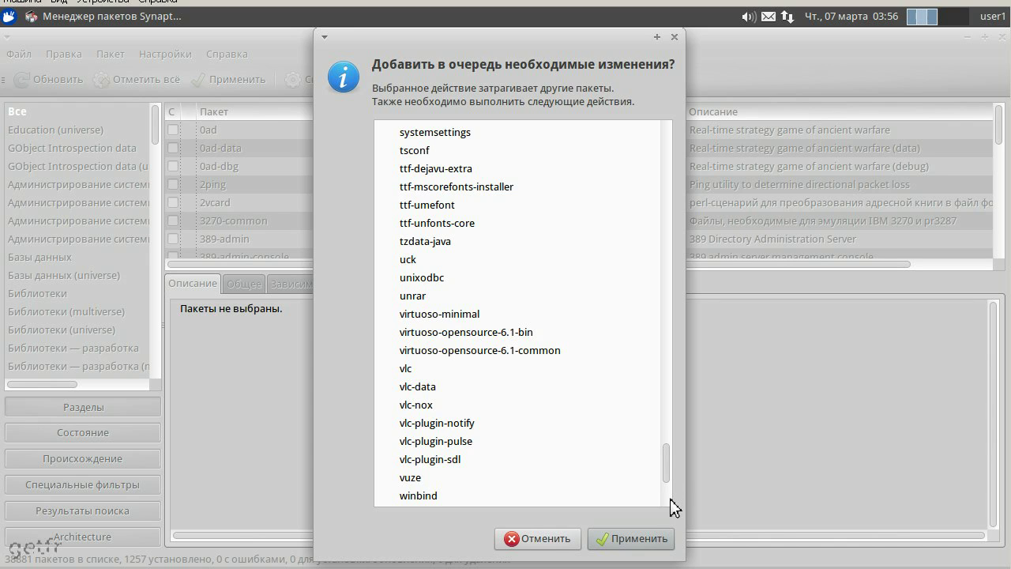
pyautogui.click(670, 498)
pyautogui.click(670, 503)
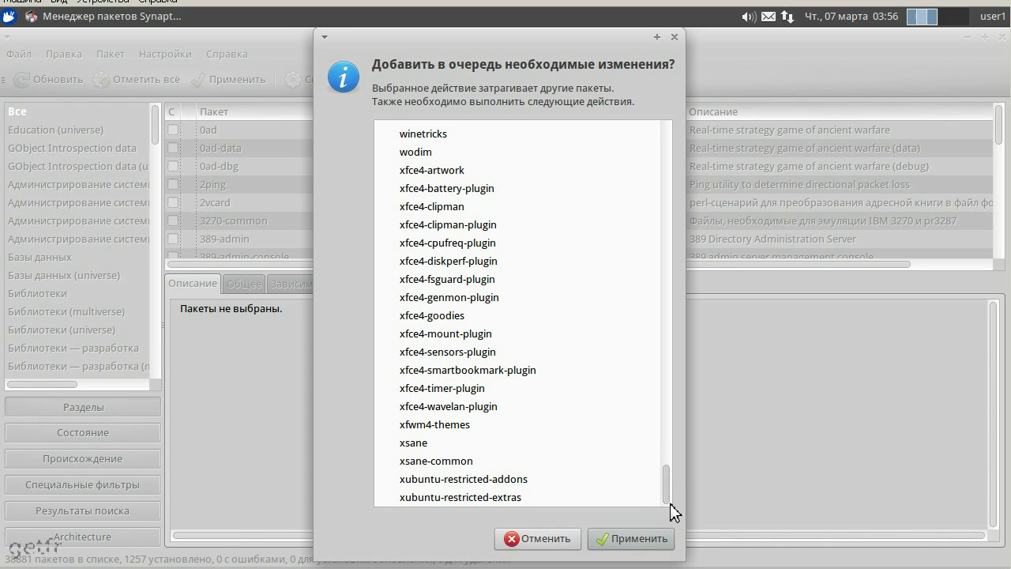
pyautogui.click(644, 540)
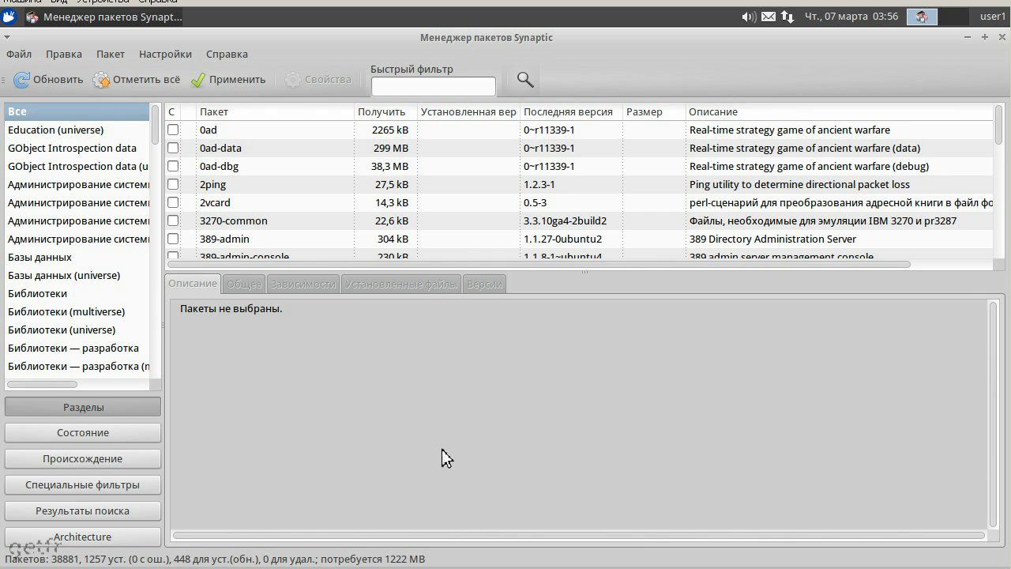
# Open the summary of 448 new packages, move it upper left, and confirm installation.
pyautogui.click(231, 82)
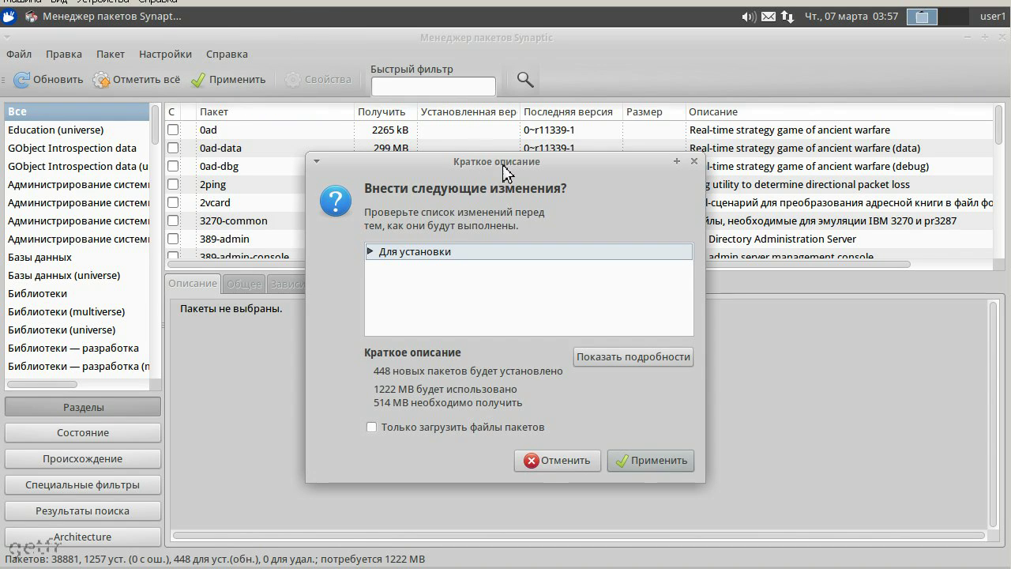
pyautogui.moveTo(497, 163); pyautogui.dragTo(376, 82)
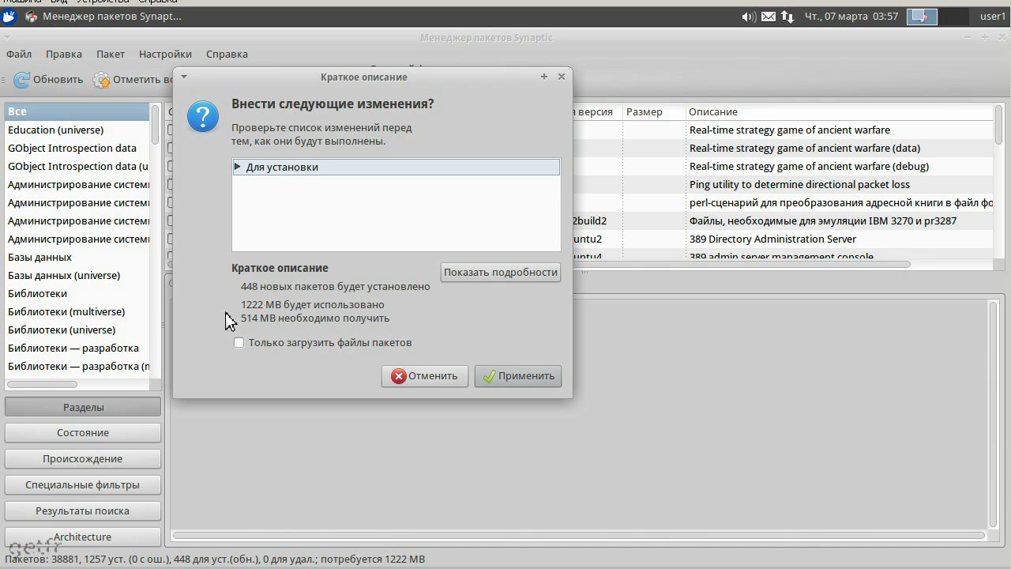
pyautogui.click(545, 377)
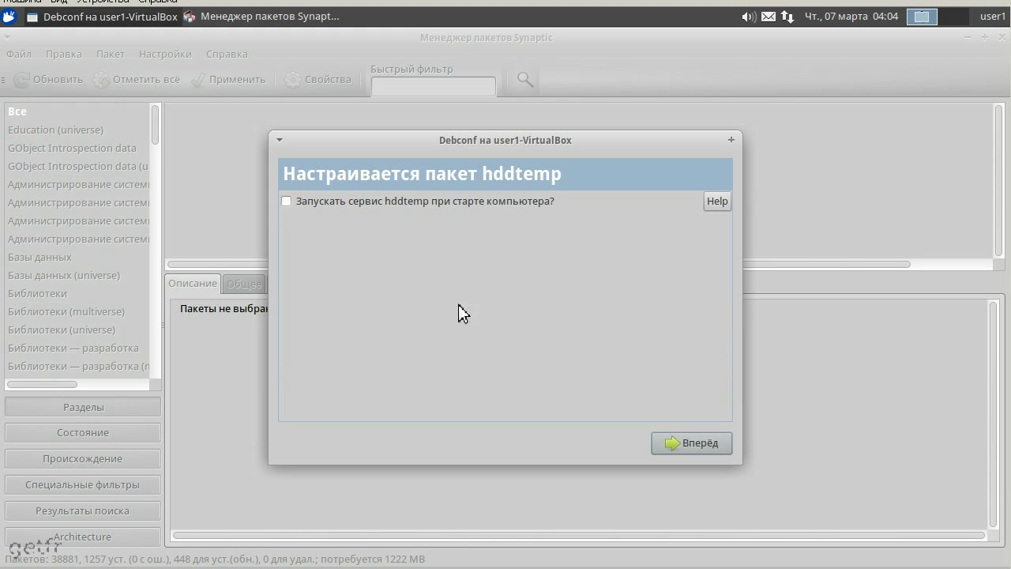
# Wait while installing until hddtemp's Debconf asks about starting its service at boot.
pyautogui.moveTo(290, 206)
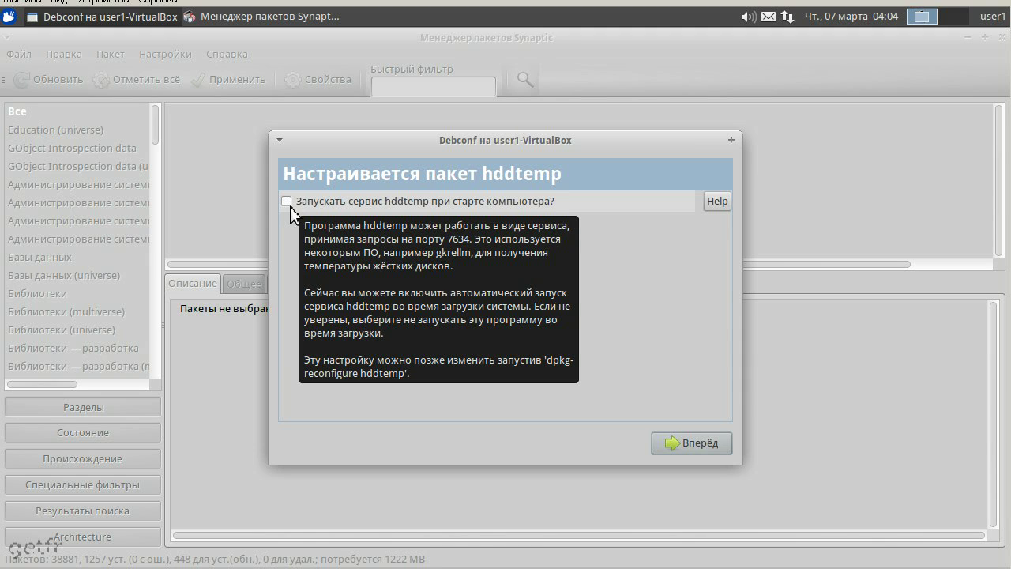
# Launch a terminal from Инструменты, move it beside the prompt, and type 'sudo chmod u+s'.
pyautogui.click(13, 21)
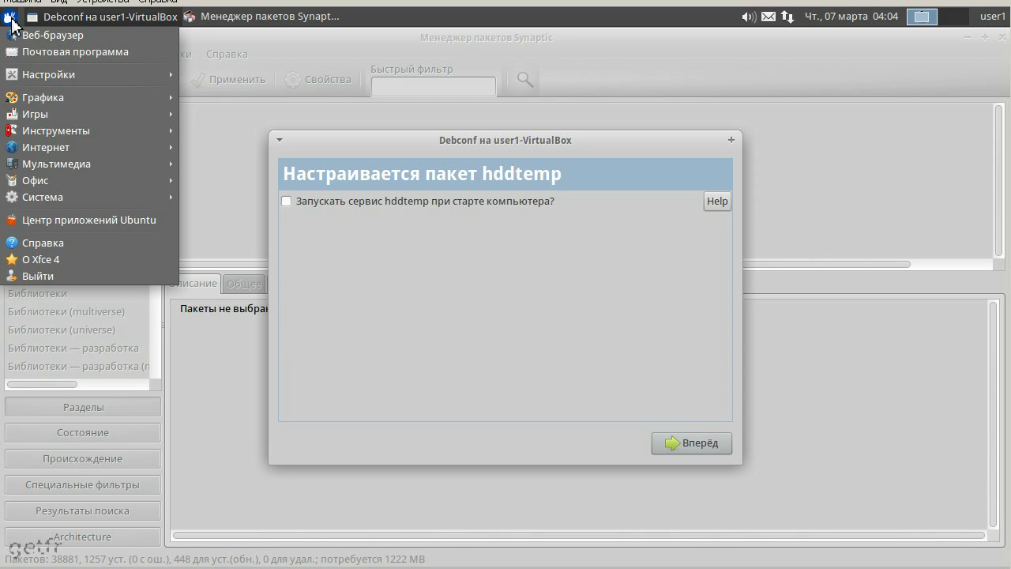
pyautogui.moveTo(124, 194)
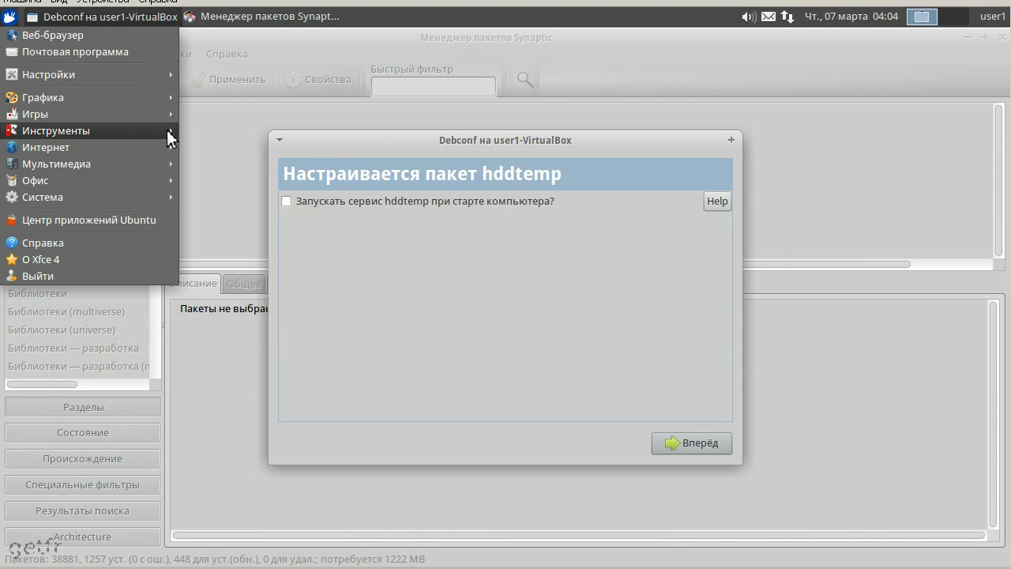
pyautogui.moveTo(168, 132)
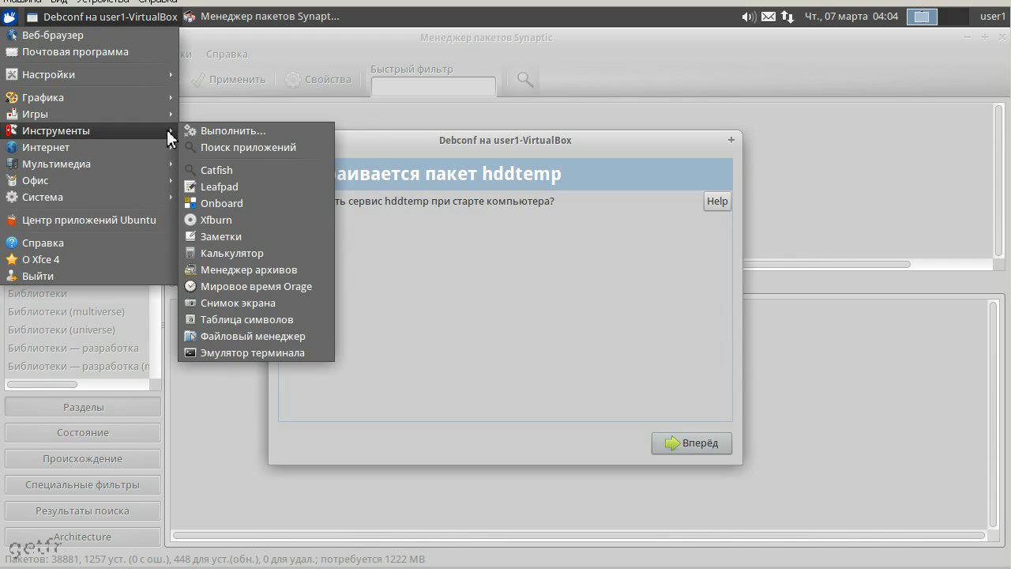
pyautogui.click(285, 352)
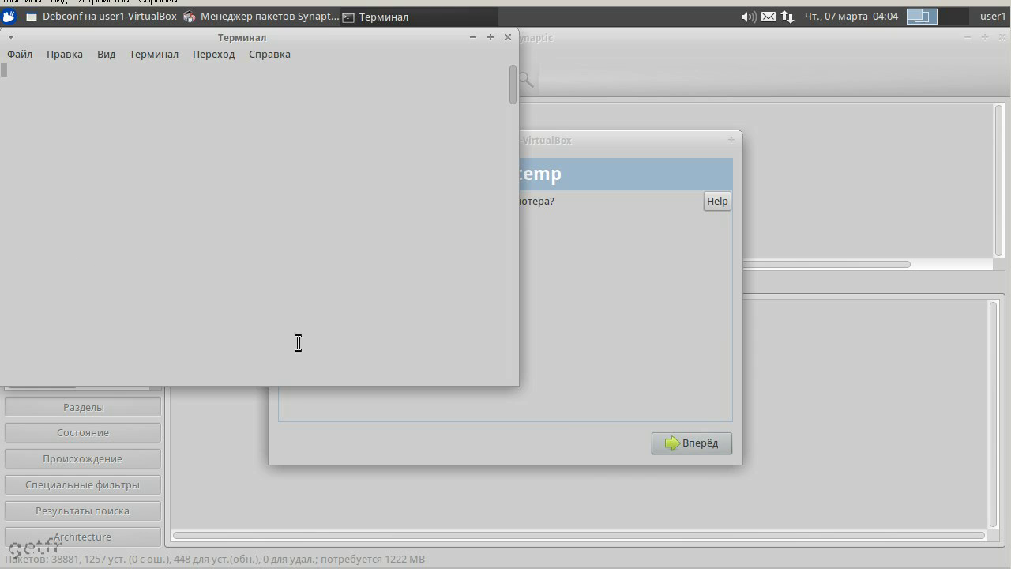
pyautogui.moveTo(200, 38); pyautogui.dragTo(283, 145)
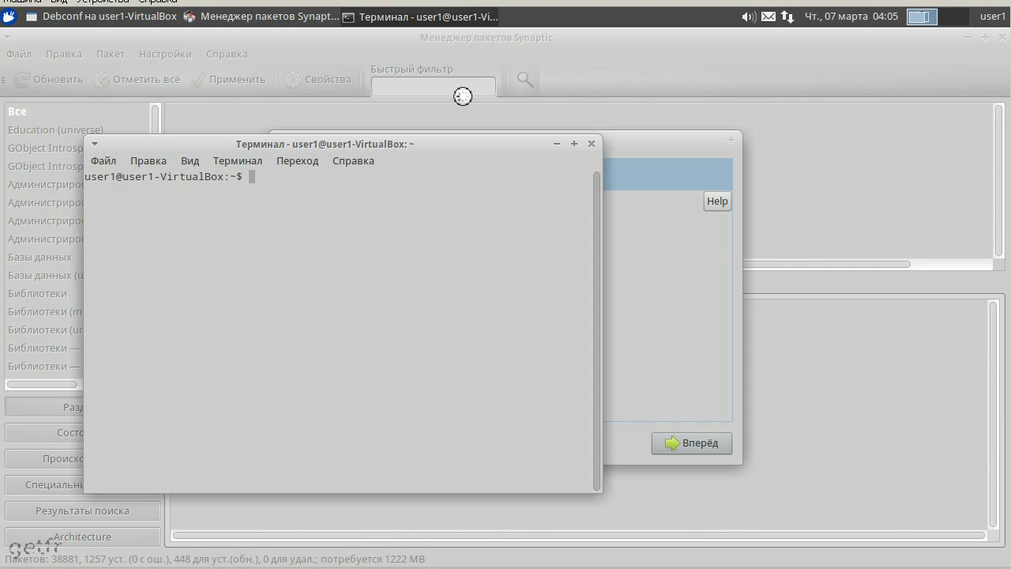
pyautogui.write('sudo chmod')
pyautogui.write('u+s /usr/sbin/hddtemp')
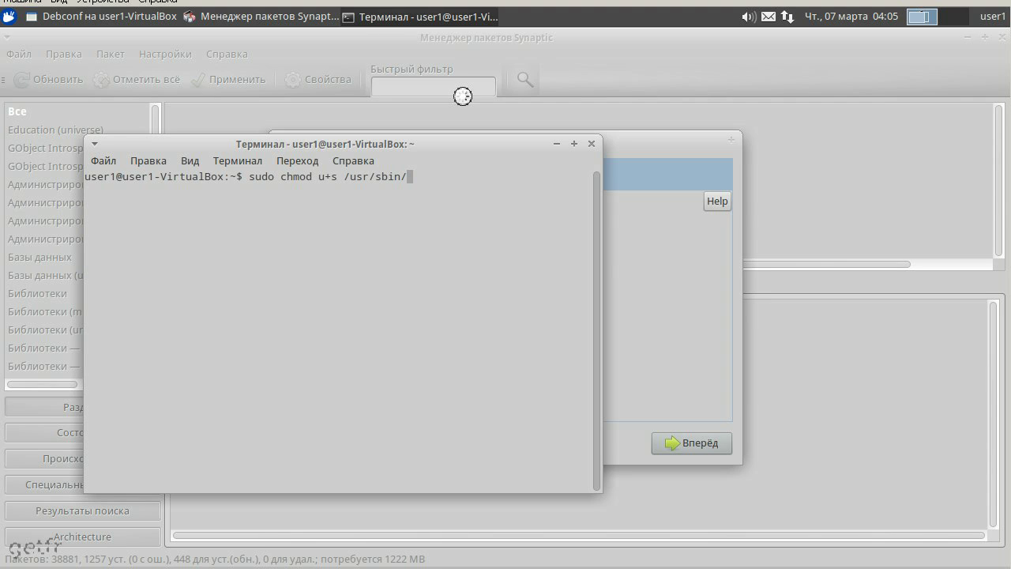
# Run 'sudo chmod u+s /usr/sbin/hddtemp' with the sudo password, then raise the hddtemp Debconf dialog.
pyautogui.write('hddtemp')
pyautogui.press('Return')
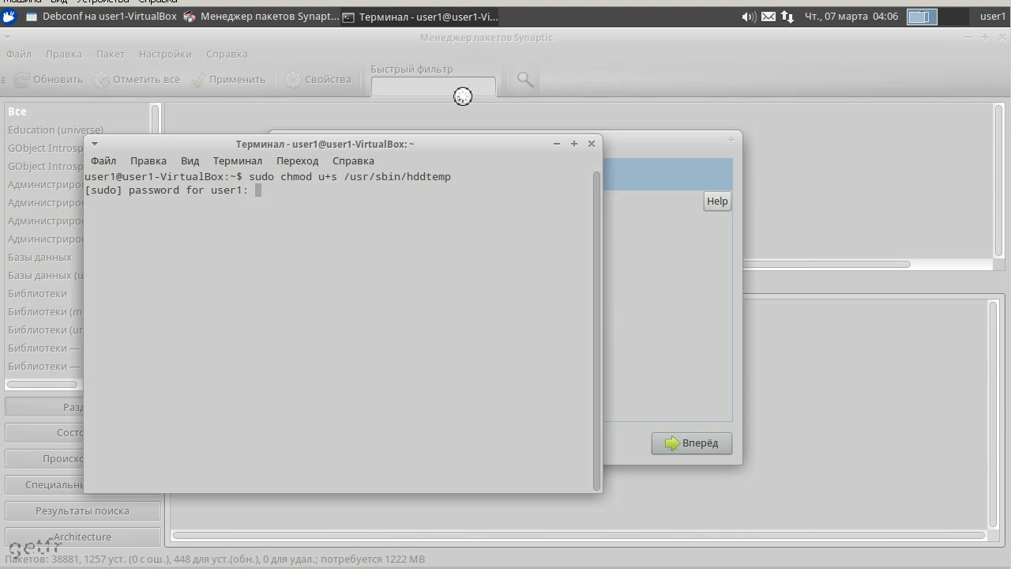
pyautogui.press('Return')
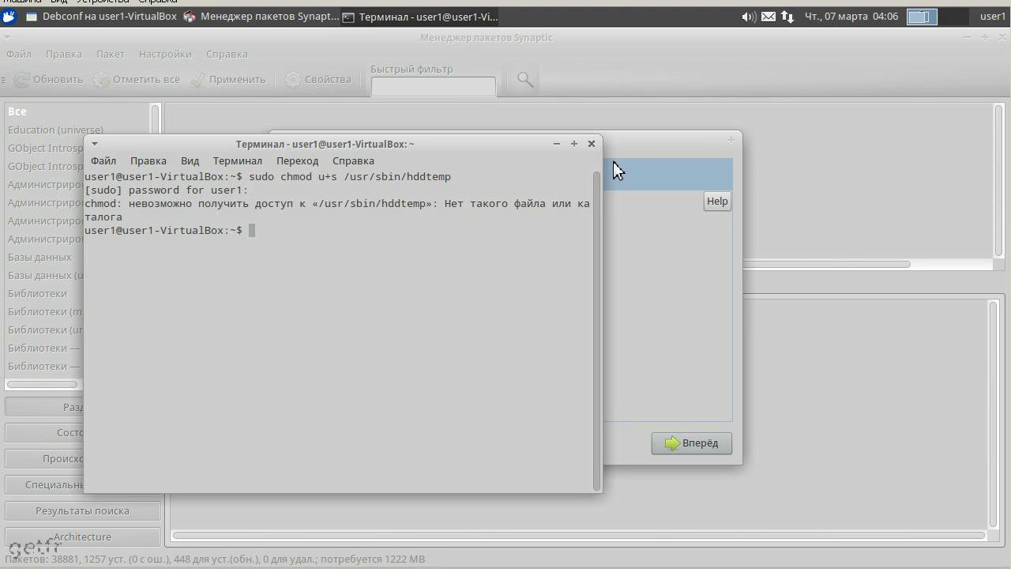
pyautogui.click(644, 138)
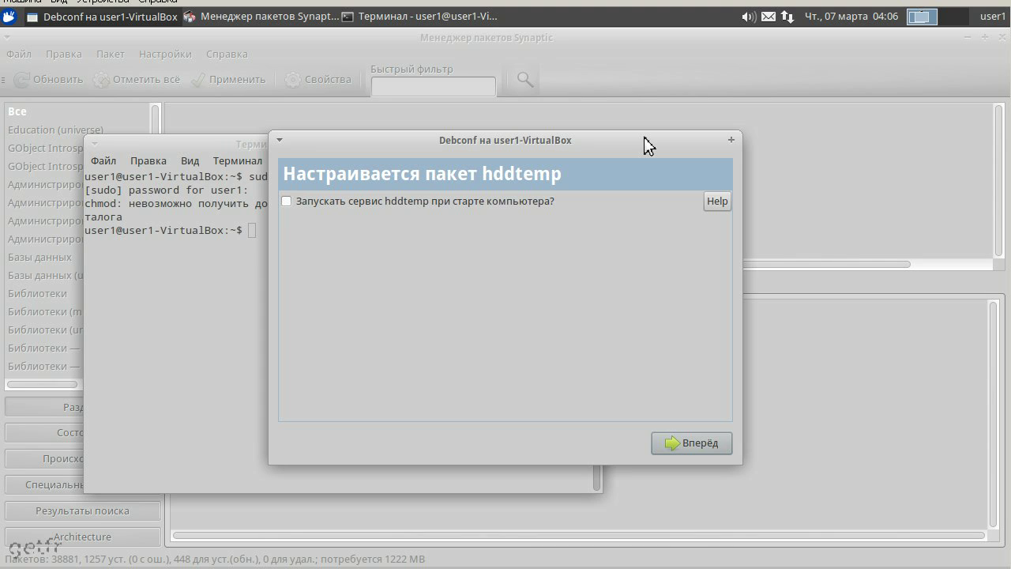
# Continue the hddtemp setup with the boot-time service off and move the terminal aside.
pyautogui.click(698, 443)
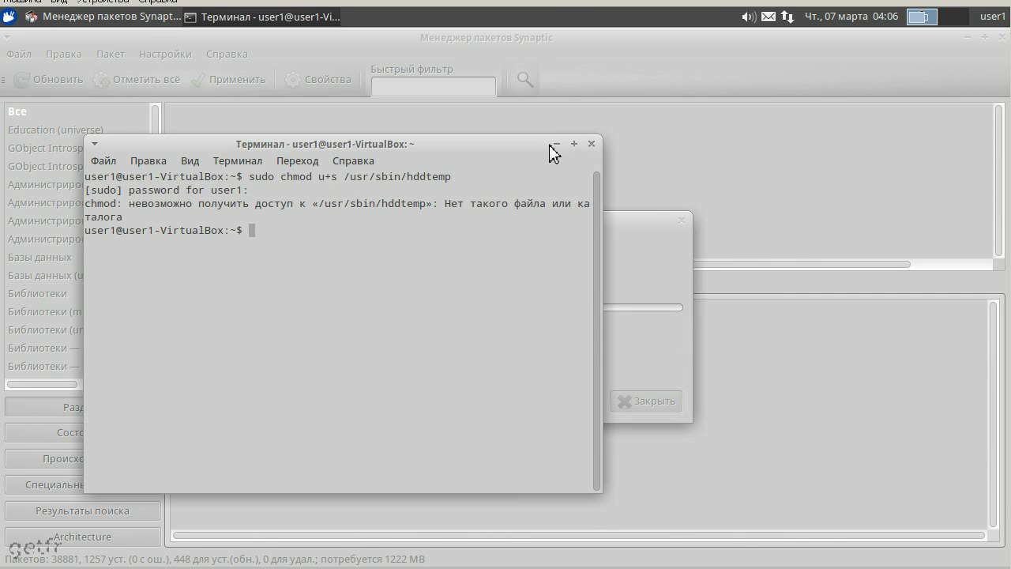
pyautogui.moveTo(549, 144); pyautogui.dragTo(569, 107)
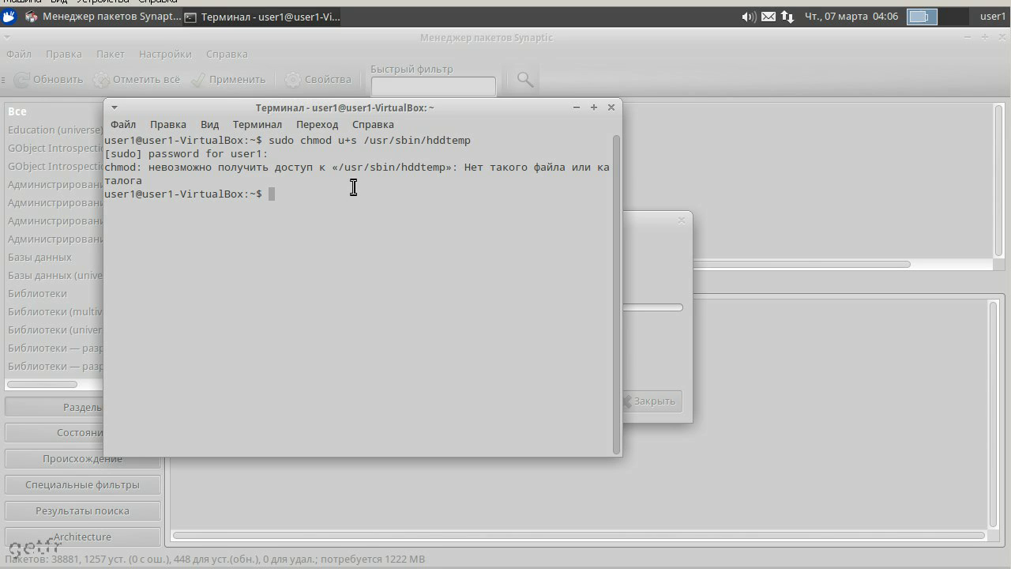
pyautogui.click(269, 17)
# Bring the terminal back and rerun 'sudo chmod u+s /usr/sbin/hddtemp' from history.
pyautogui.click(269, 17)
pyautogui.press('Up')
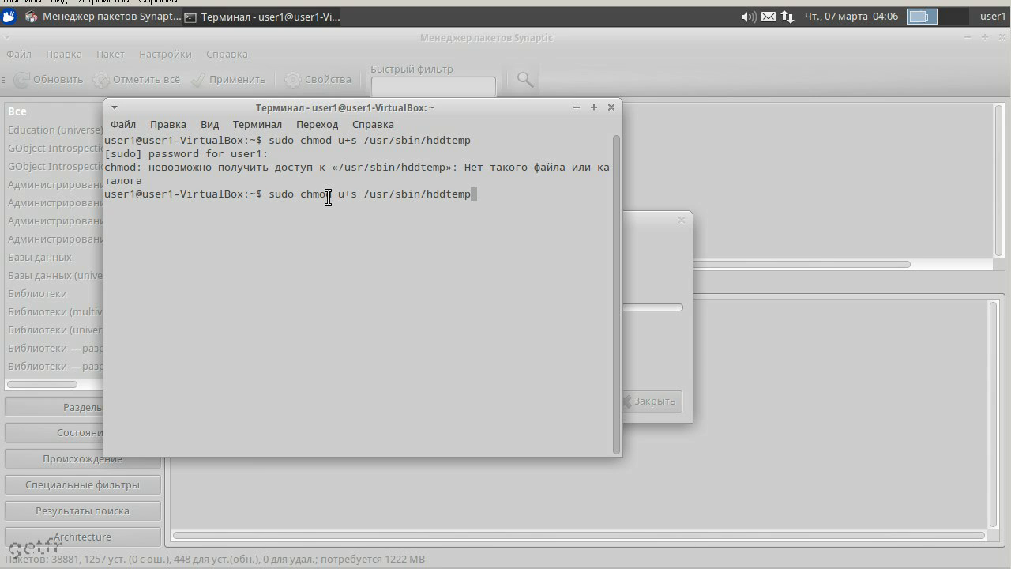
pyautogui.press('Return')
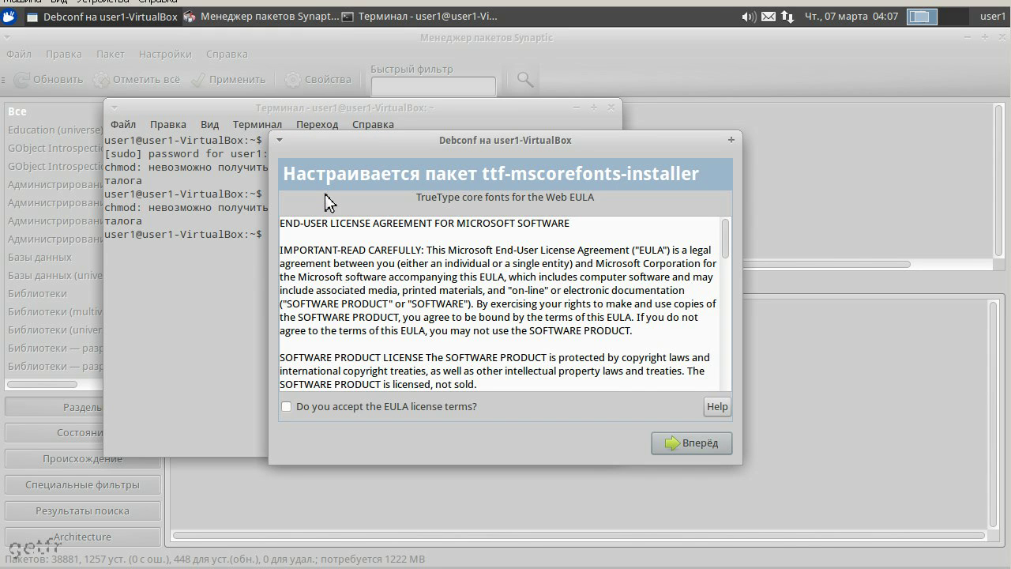
# Scroll to the end of the Microsoft fonts EULA, accept its terms and continue, then minimise the terminal.
pyautogui.click(222, 106)
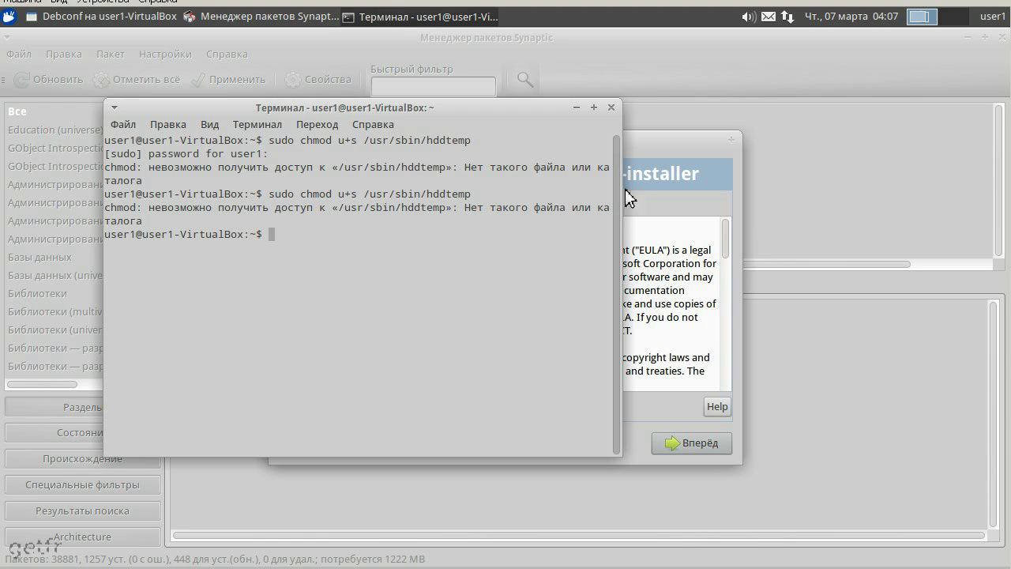
pyautogui.click(659, 147)
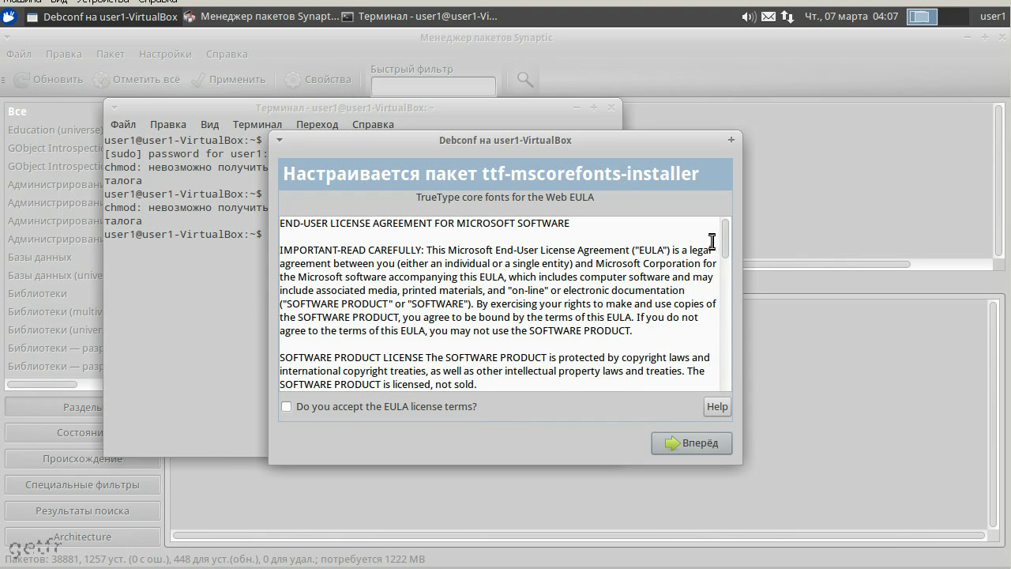
pyautogui.moveTo(726, 235); pyautogui.dragTo(728, 392)
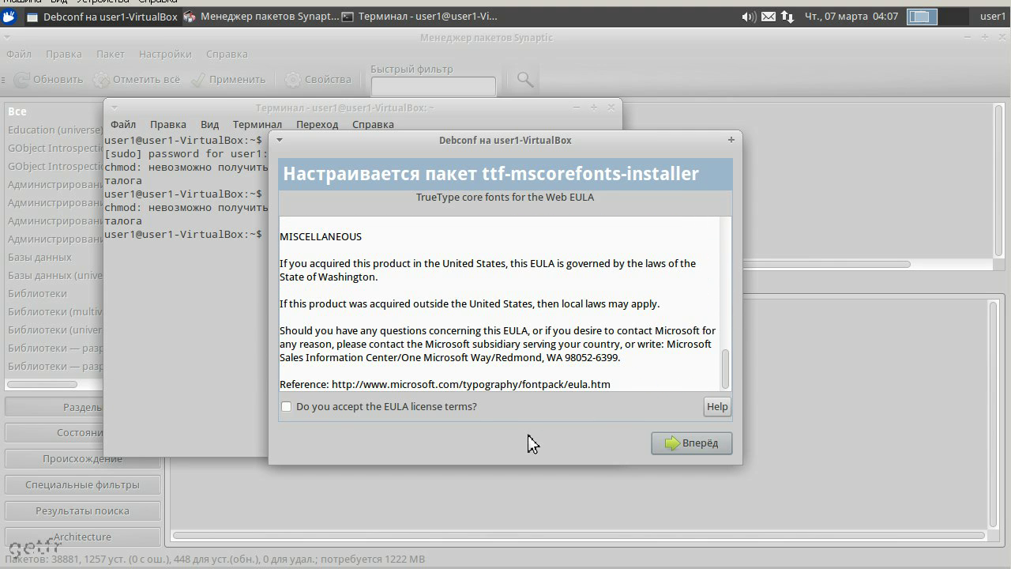
pyautogui.click(288, 405)
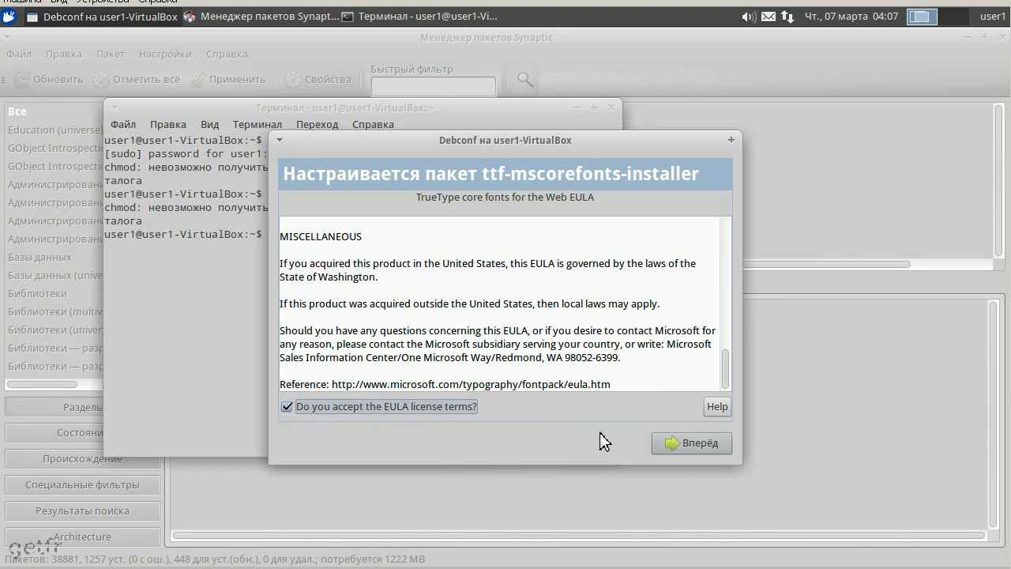
pyautogui.click(683, 443)
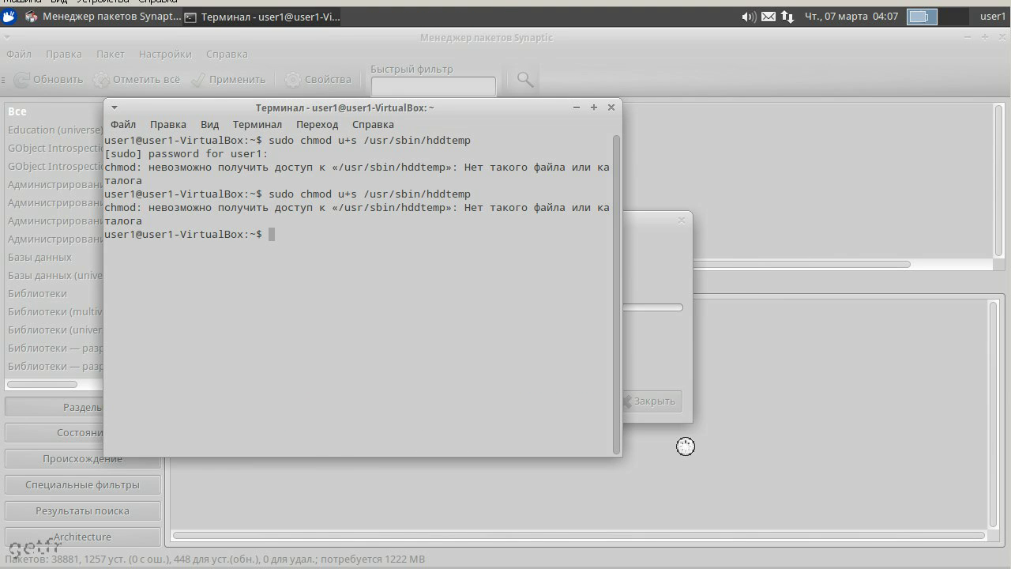
pyautogui.click(312, 17)
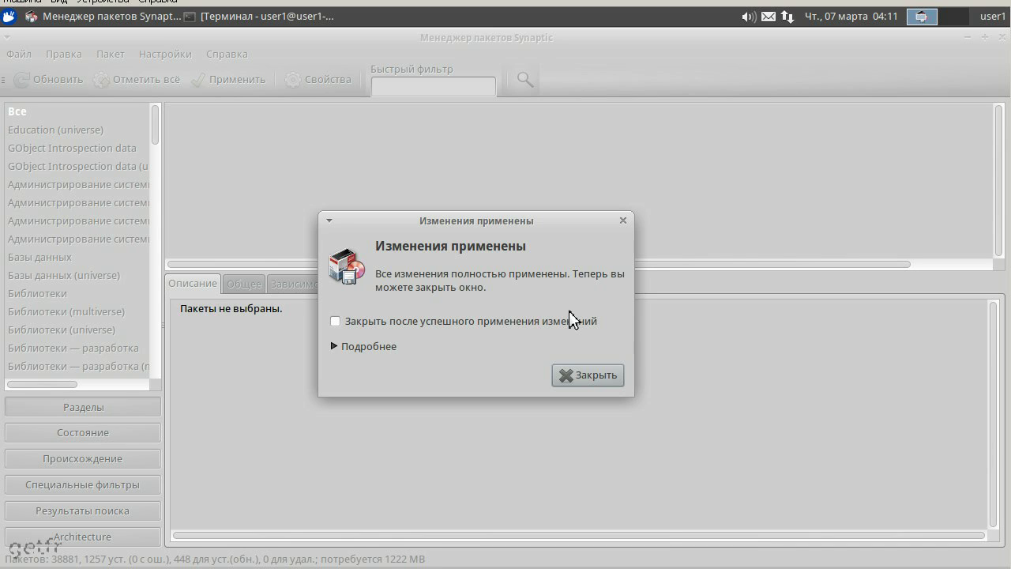
# Close the 'Изменения применены' confirmation to return to the reloaded package list.
pyautogui.click(604, 382)
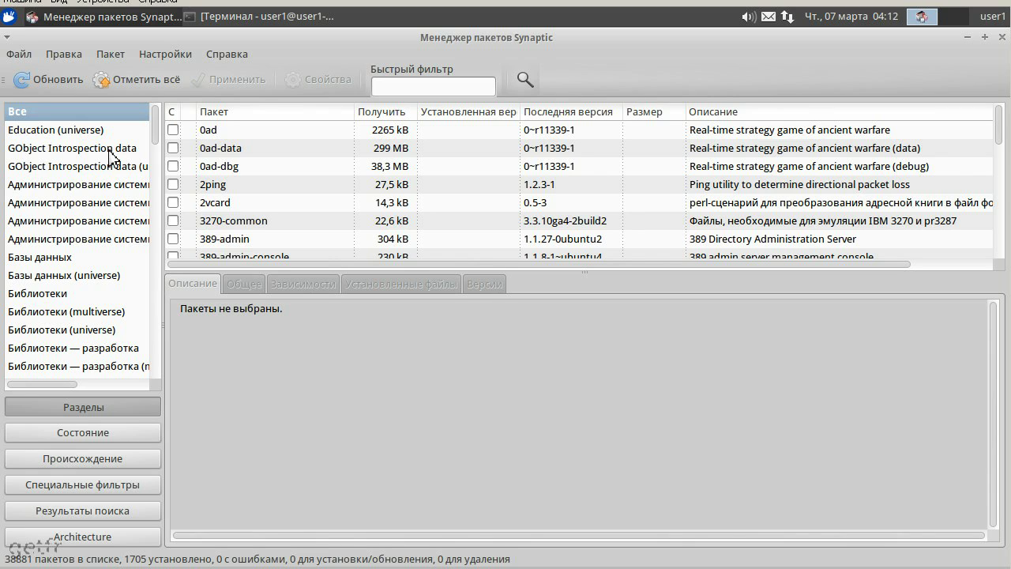
# Open Synaptic's Файл menu.
pyautogui.click(31, 57)
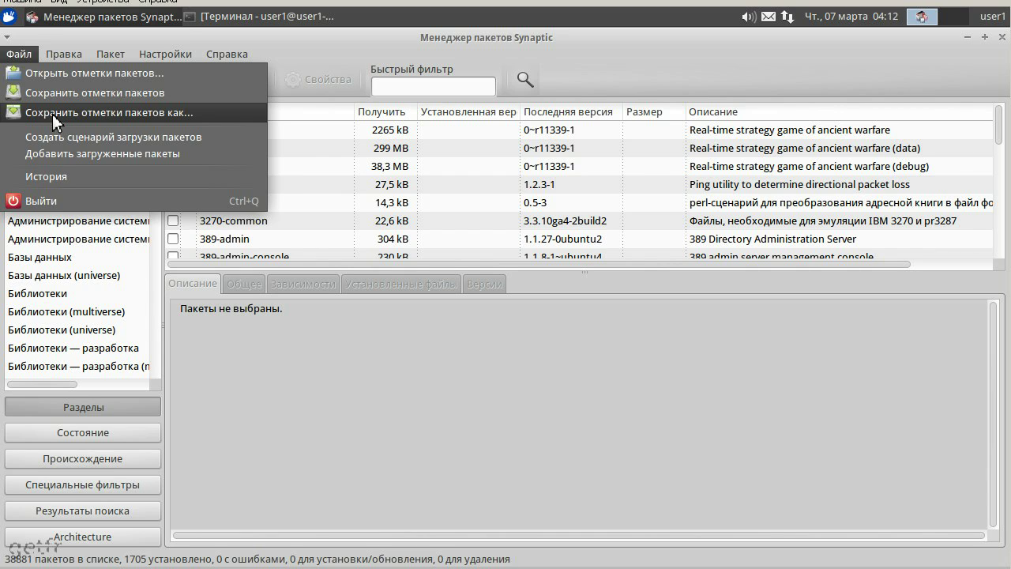
# Quit Synaptic via Файл > Выйти and restore the minimised terminal window.
pyautogui.moveTo(63, 54)
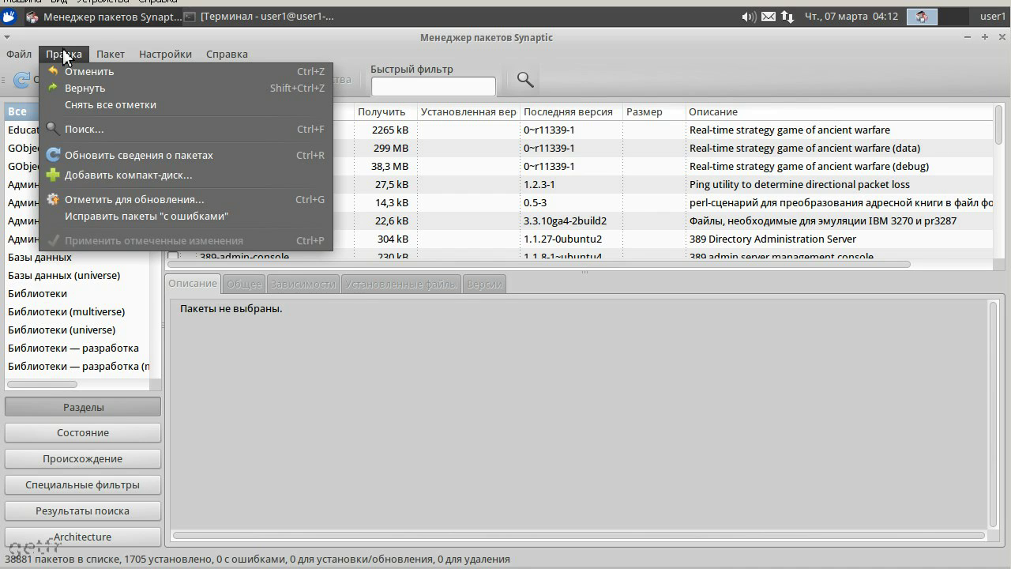
pyautogui.moveTo(94, 57)
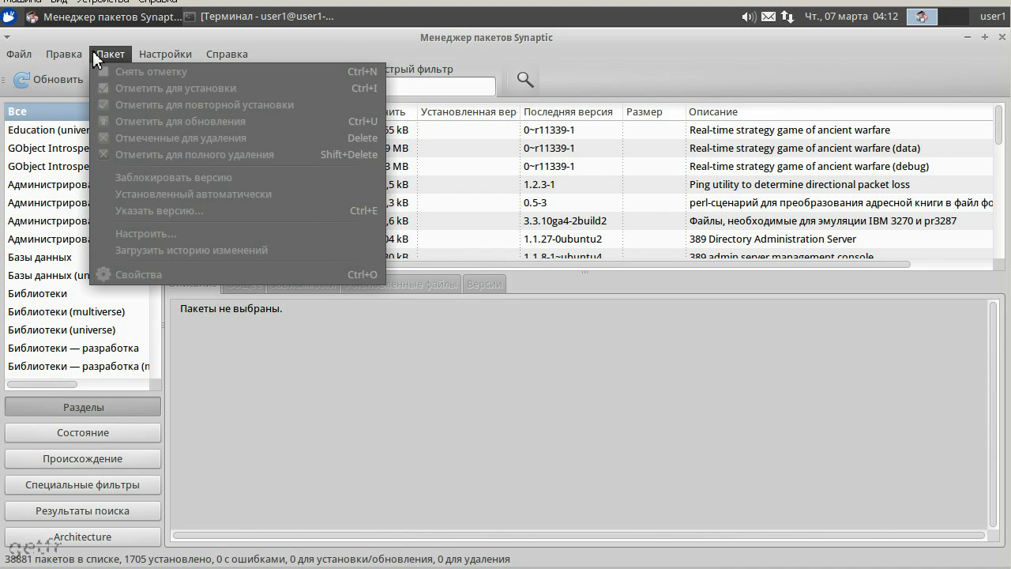
pyautogui.moveTo(150, 60)
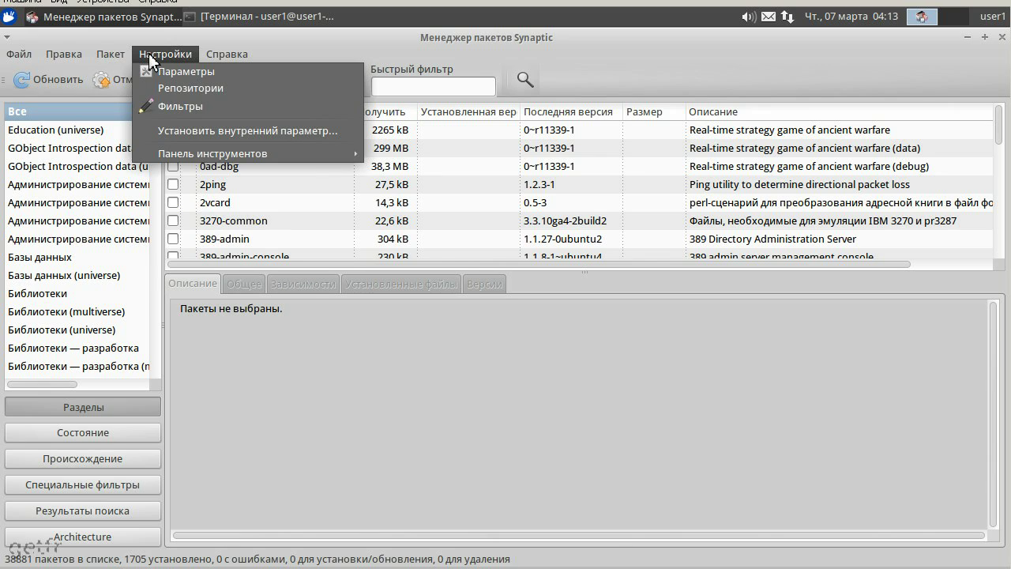
pyautogui.moveTo(23, 56)
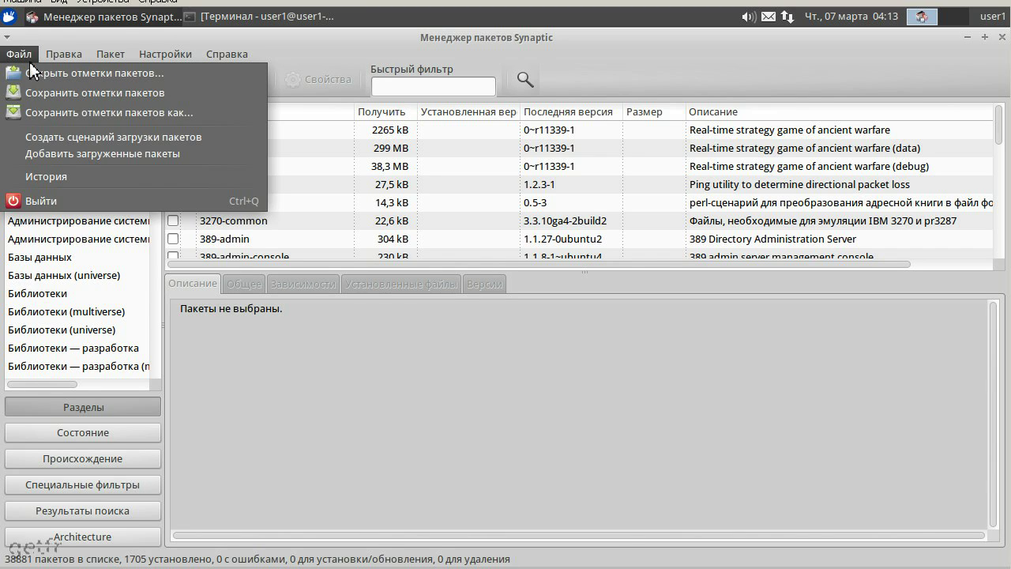
pyautogui.moveTo(60, 59)
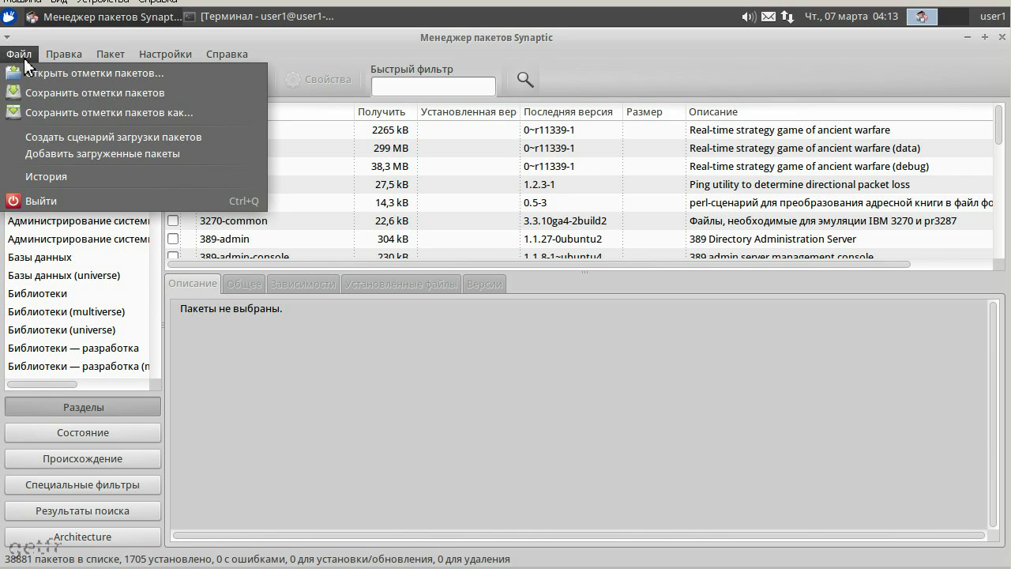
pyautogui.click(124, 207)
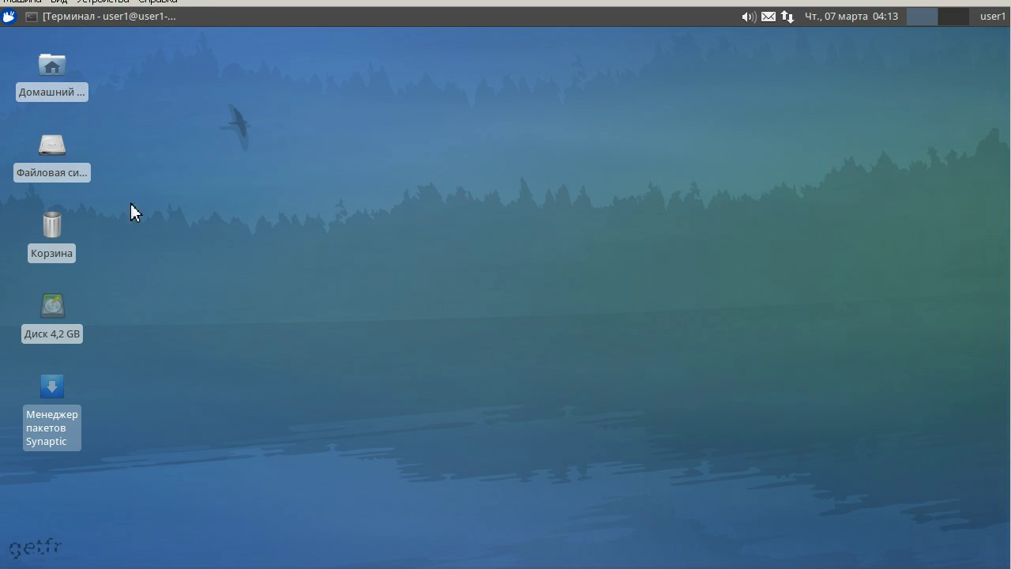
pyautogui.click(124, 23)
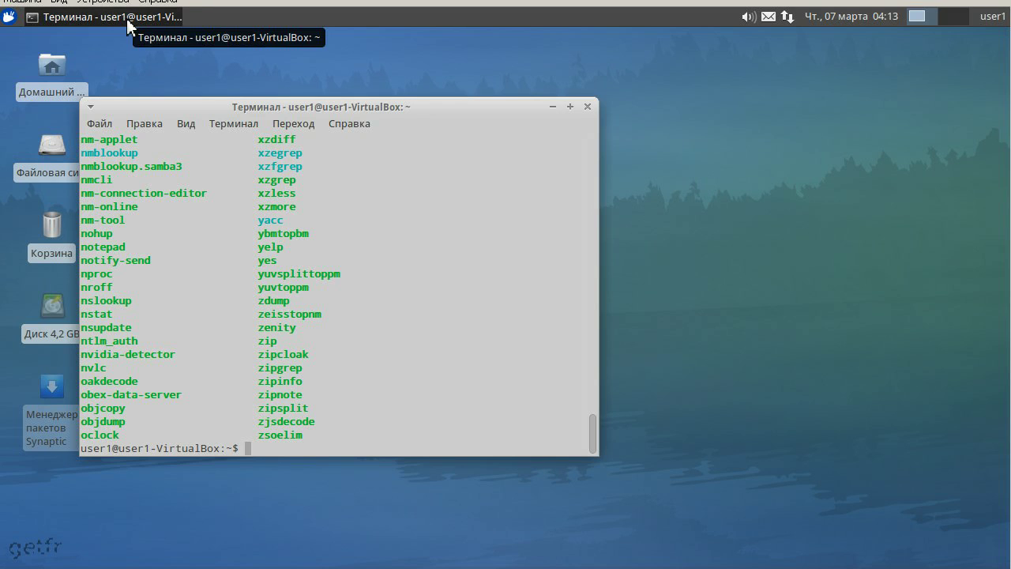
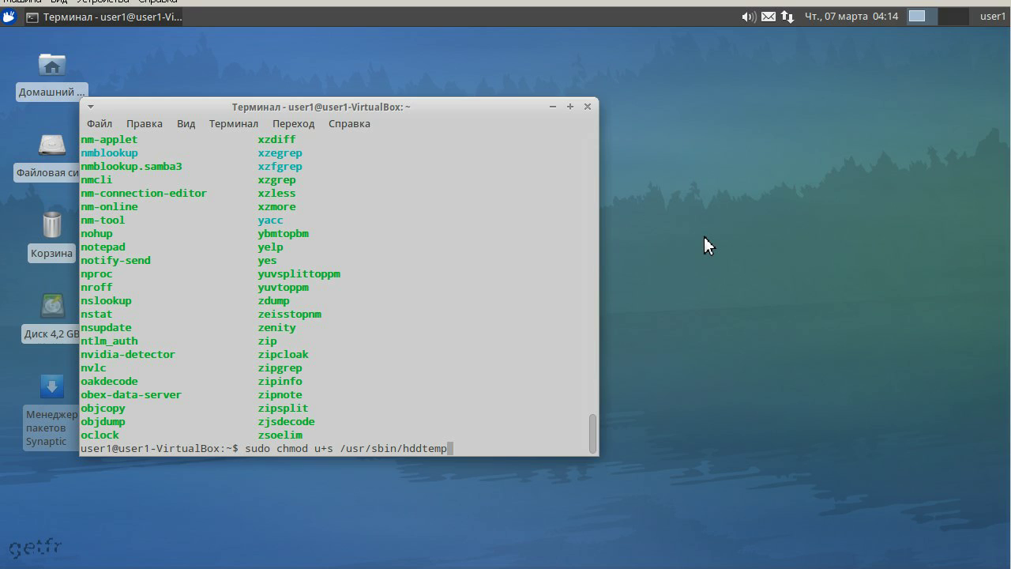
# Run 'sudo chmod u+s /usr/sbin/hddtemp', then move the terminal window to the right.
pyautogui.press('Return')
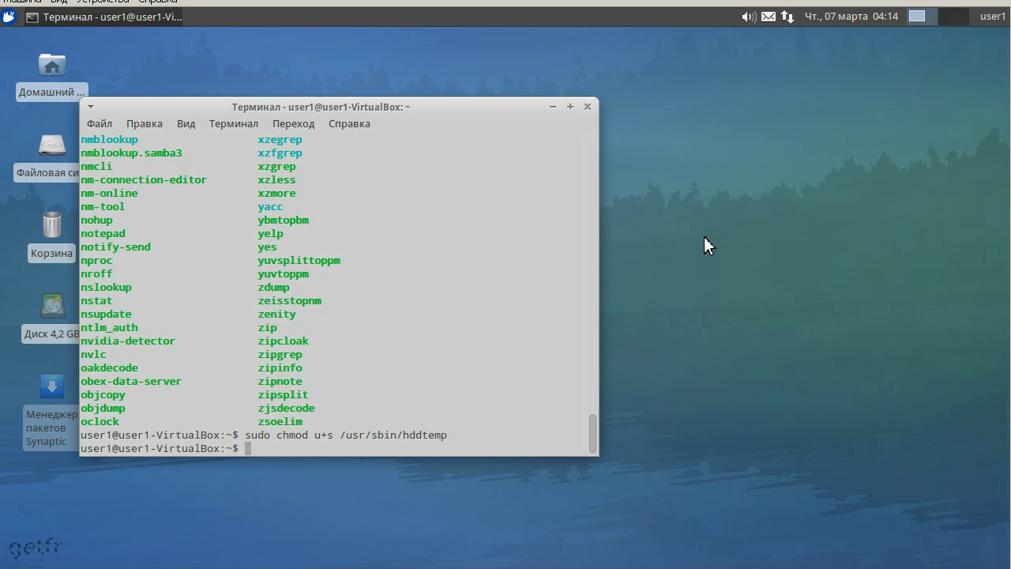
pyautogui.moveTo(286, 107); pyautogui.dragTo(623, 102)
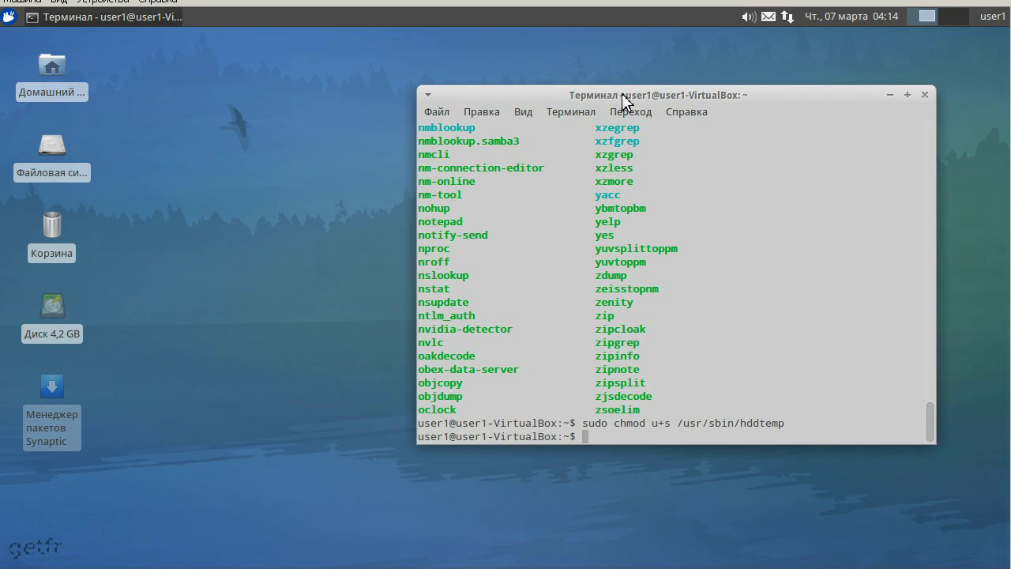